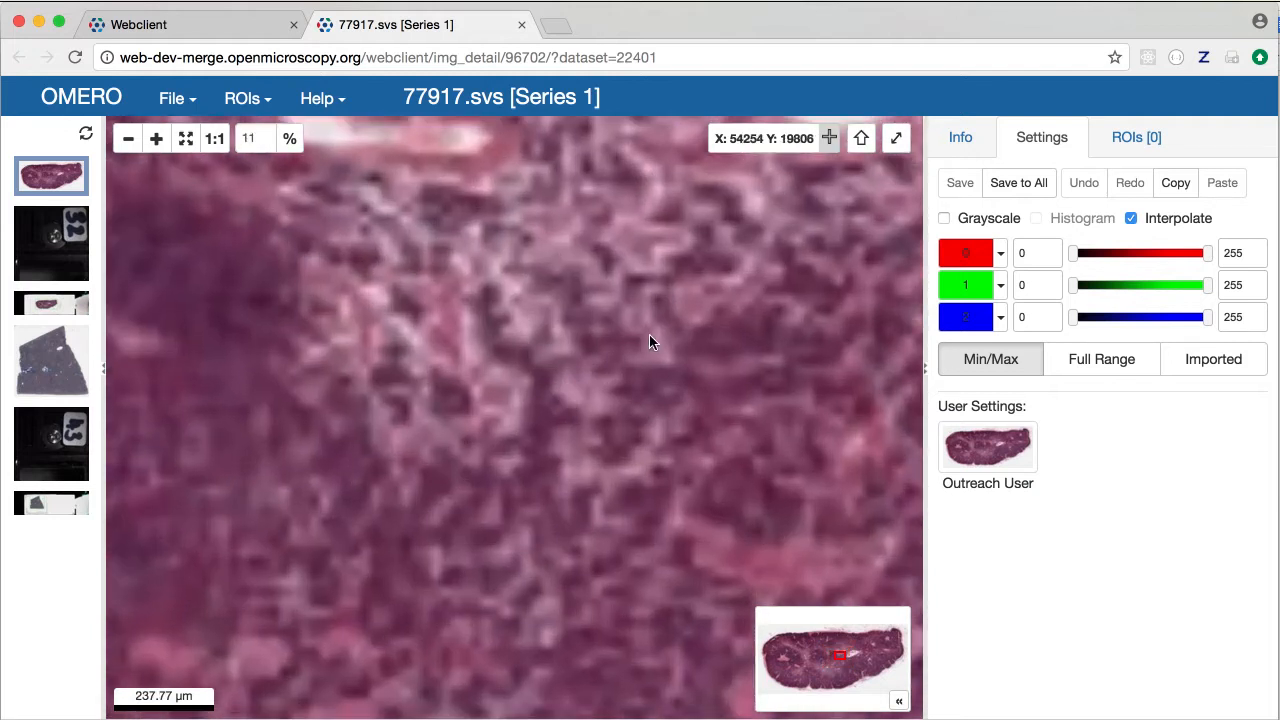
Pan and zoom around the 77917.svs slide, then reset its rotation to upright
{"action": "left_click_drag", "start_coordinate": [726, 337], "coordinate": [555, 377]}
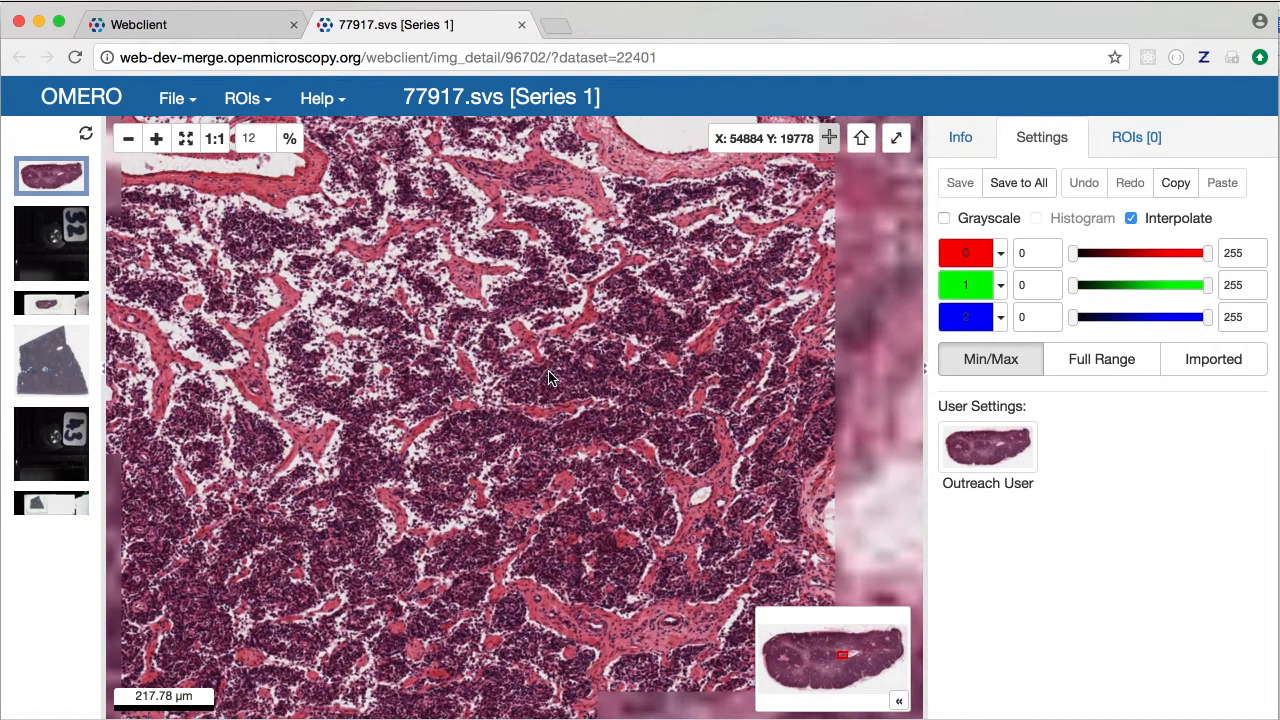
{"action": "scroll", "coordinate": [738, 341], "scroll_direction": "up", "scroll_amount": 1}
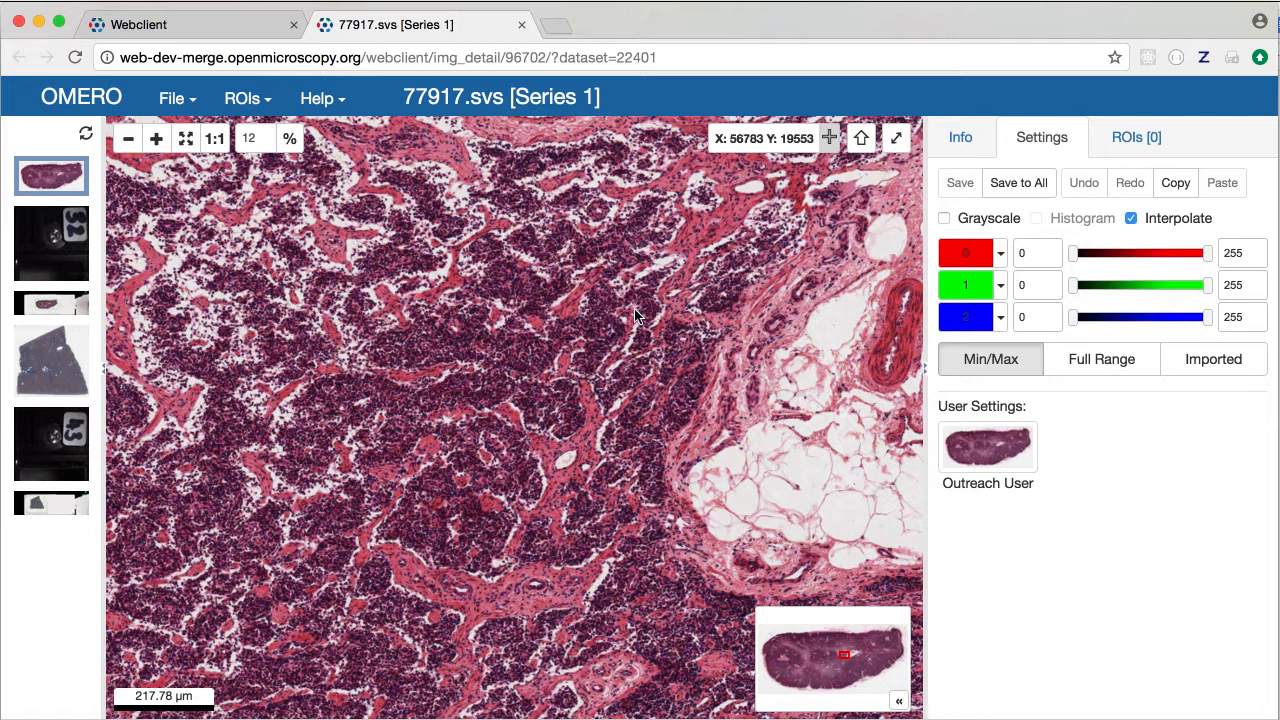
{"action": "left_click_drag", "start_coordinate": [640, 318], "coordinate": [456, 272]}
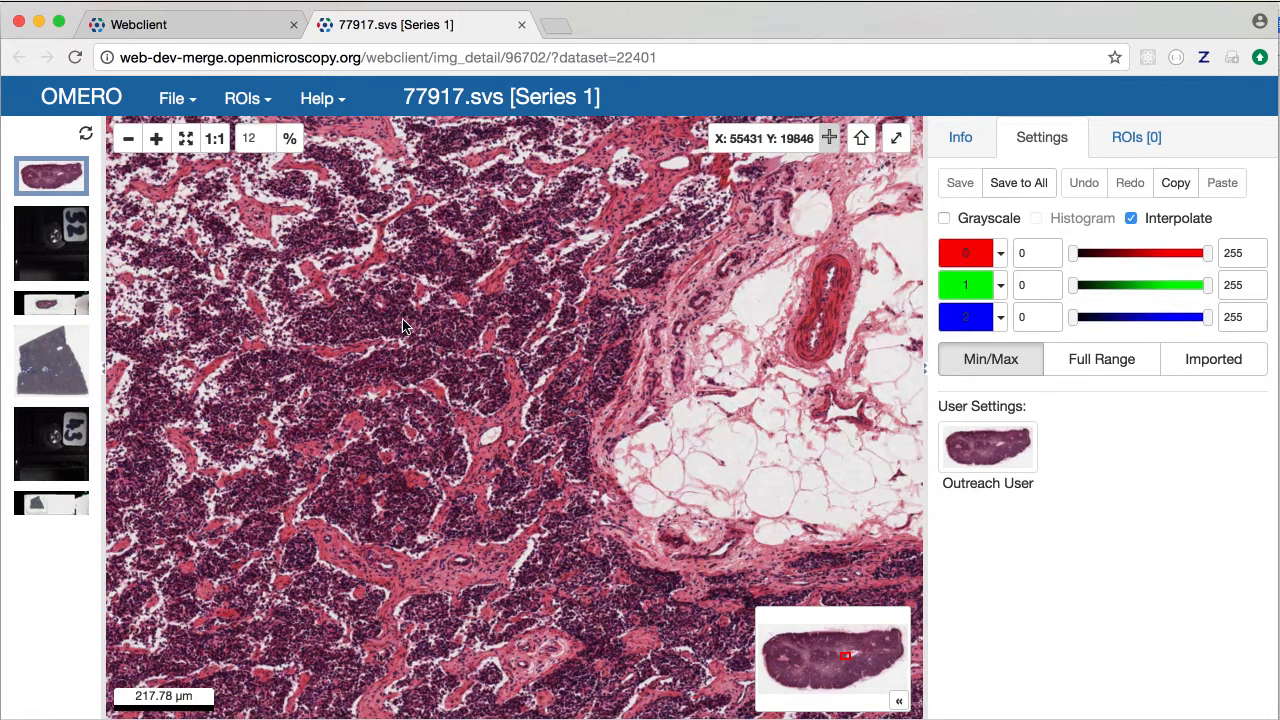
{"action": "left_click_drag", "start_coordinate": [265, 480], "coordinate": [367, 278]}
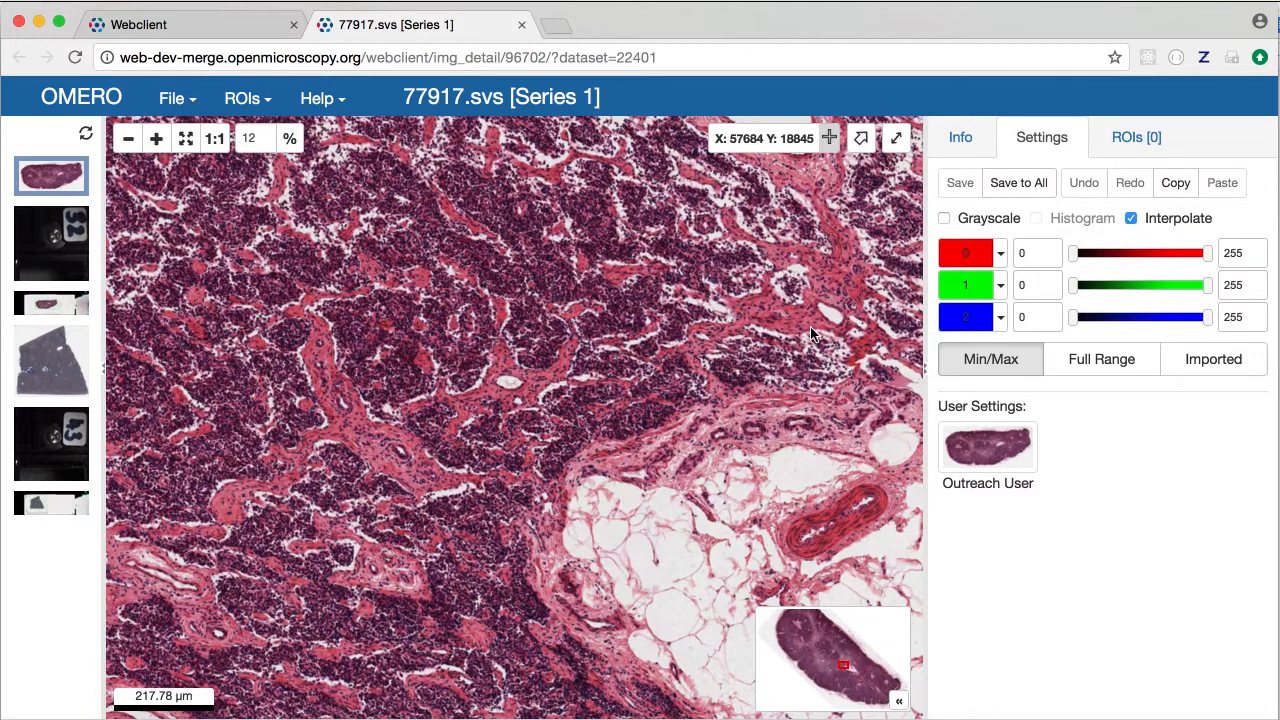
{"action": "left_click", "coordinate": [861, 140]}
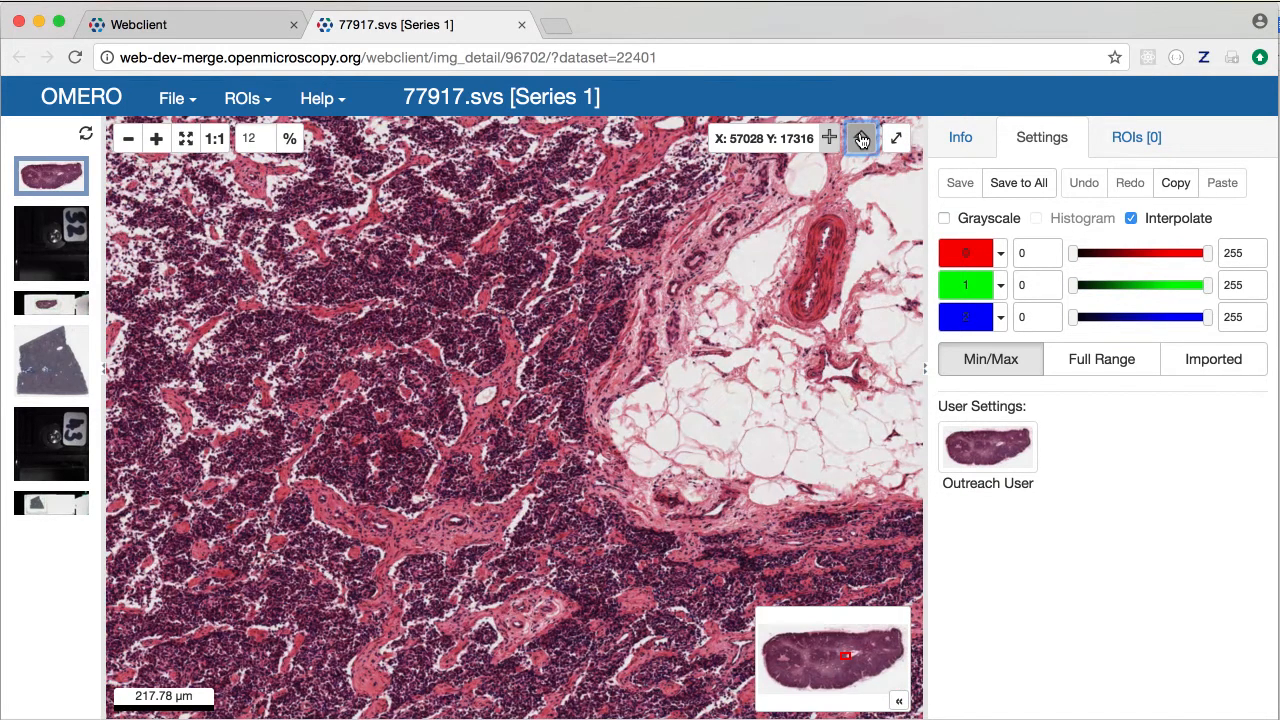
Jump to another region via the overview and centre the diagonal pink tissue band
{"action": "left_click", "coordinate": [785, 668]}
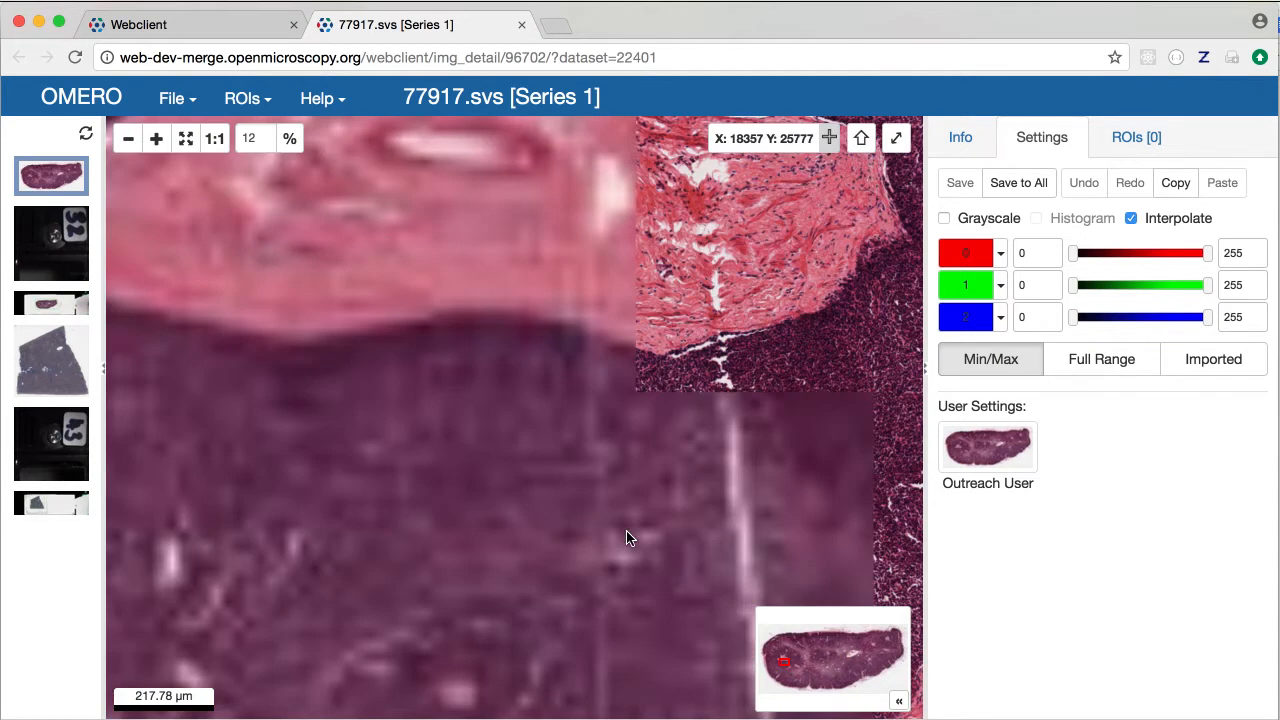
{"action": "scroll", "coordinate": [605, 475], "scroll_direction": "down", "scroll_amount": 1}
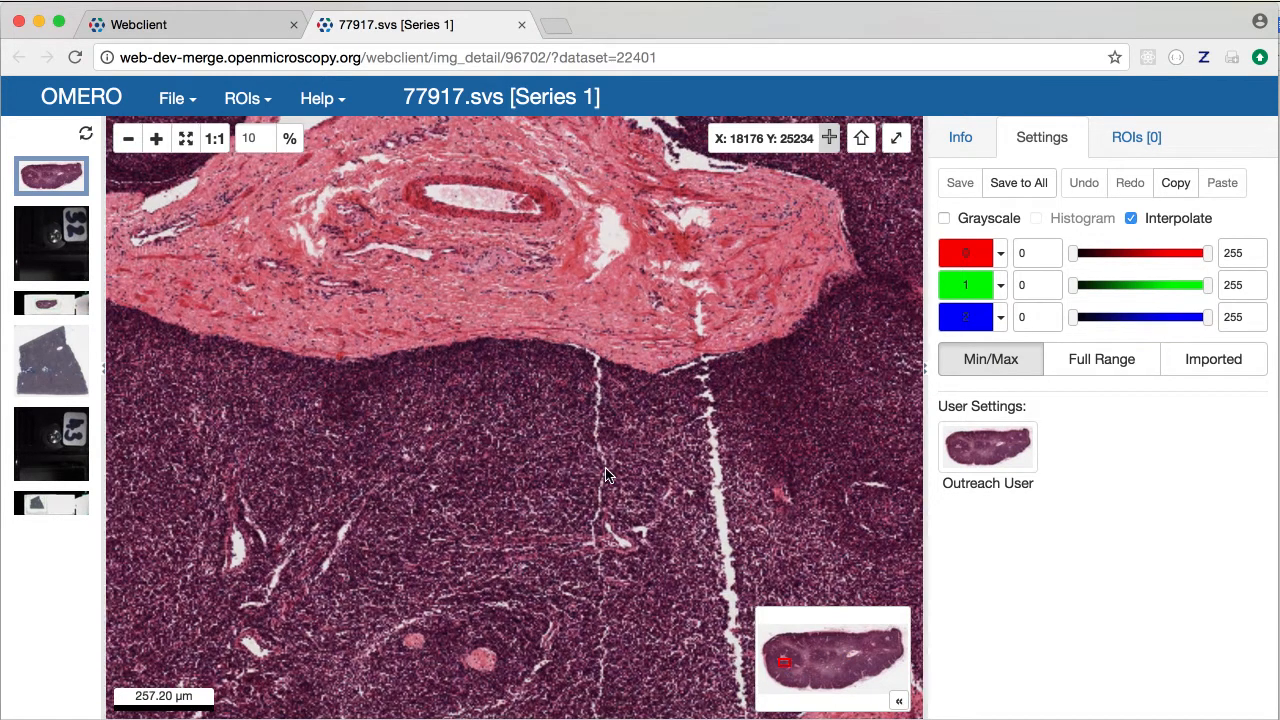
{"action": "left_click_drag", "start_coordinate": [516, 393], "coordinate": [400, 385]}
{"action": "left_click_drag", "start_coordinate": [447, 471], "coordinate": [408, 305]}
{"action": "left_click_drag", "start_coordinate": [555, 370], "coordinate": [562, 297]}
{"action": "left_click_drag", "start_coordinate": [490, 342], "coordinate": [656, 334]}
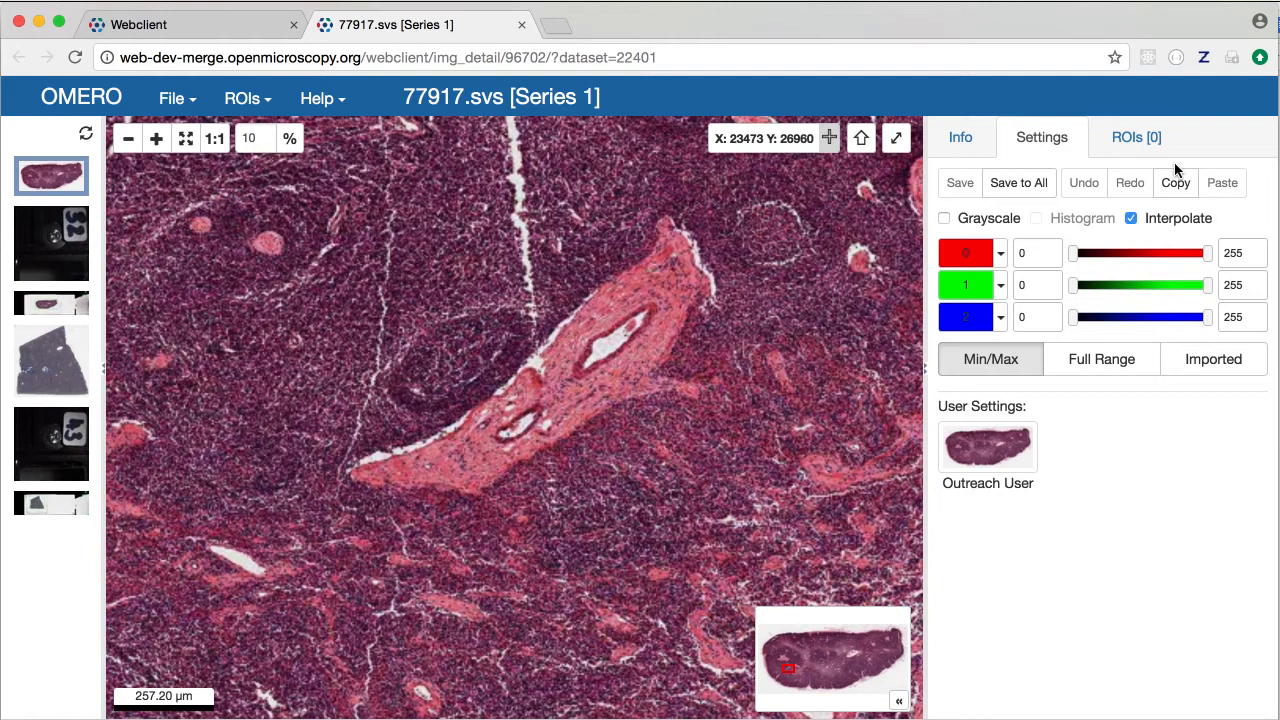
Set the ROI line width to 5 and choose the polygon tool
{"action": "left_click", "coordinate": [1137, 140]}
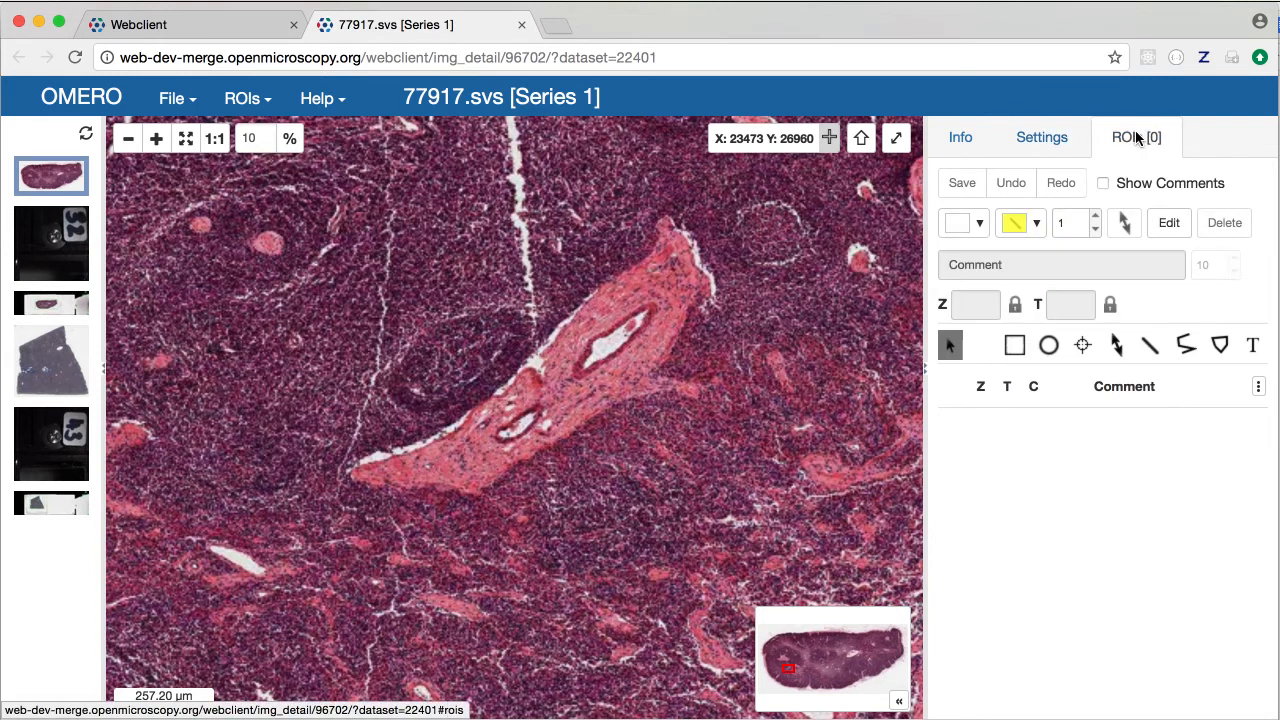
{"action": "left_click", "coordinate": [1096, 218]}
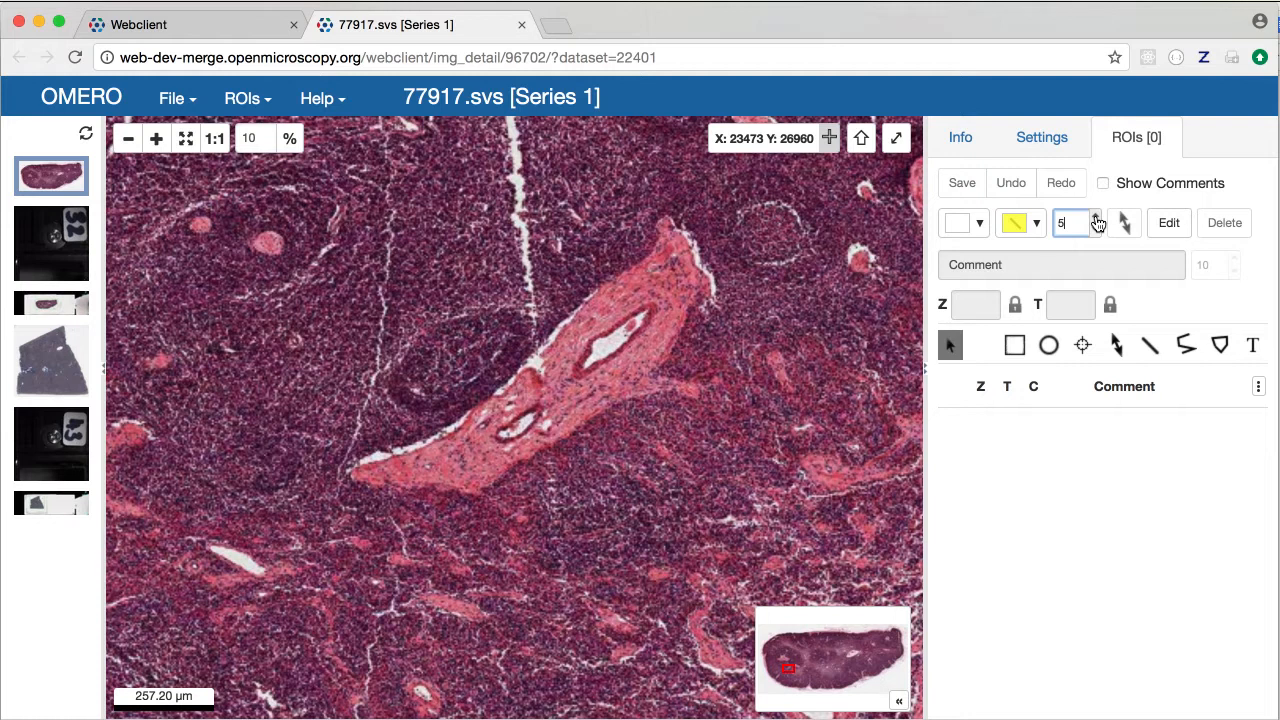
{"action": "left_click", "coordinate": [1220, 346]}
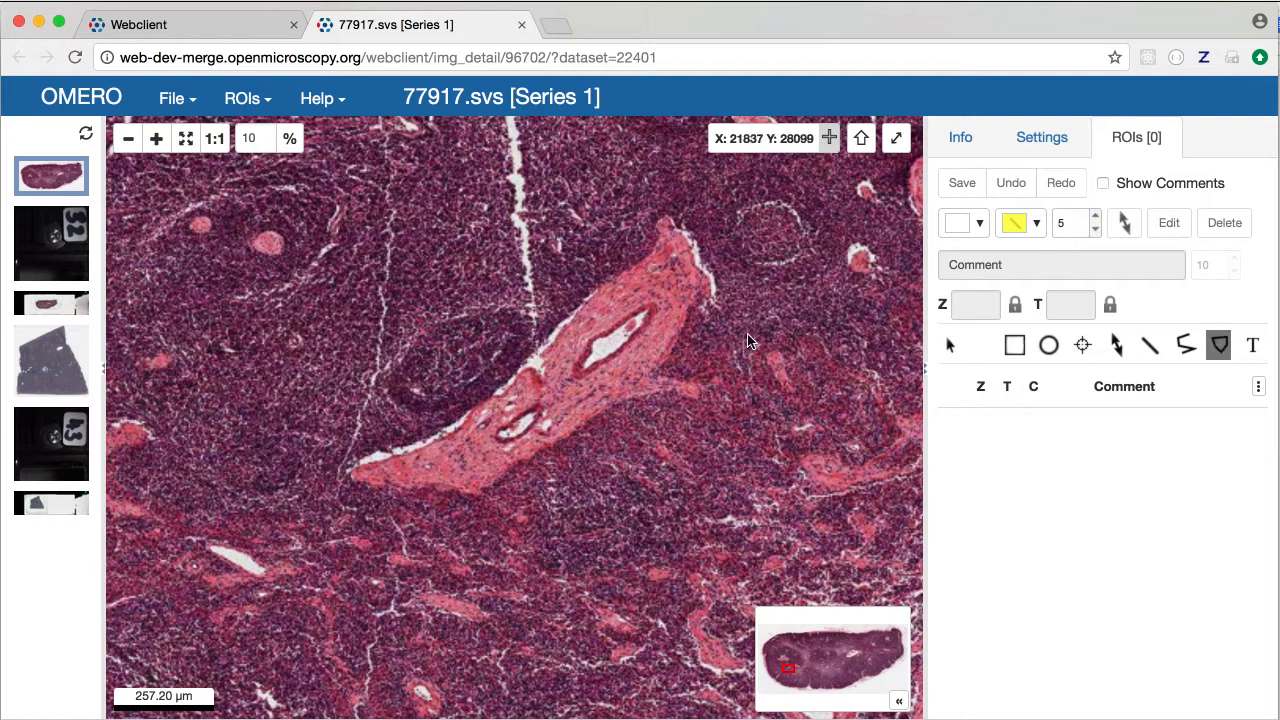
Trace a closed polygon around the diagonal pink connective-tissue band
{"action": "left_click", "coordinate": [349, 467]}
{"action": "left_click", "coordinate": [446, 434]}
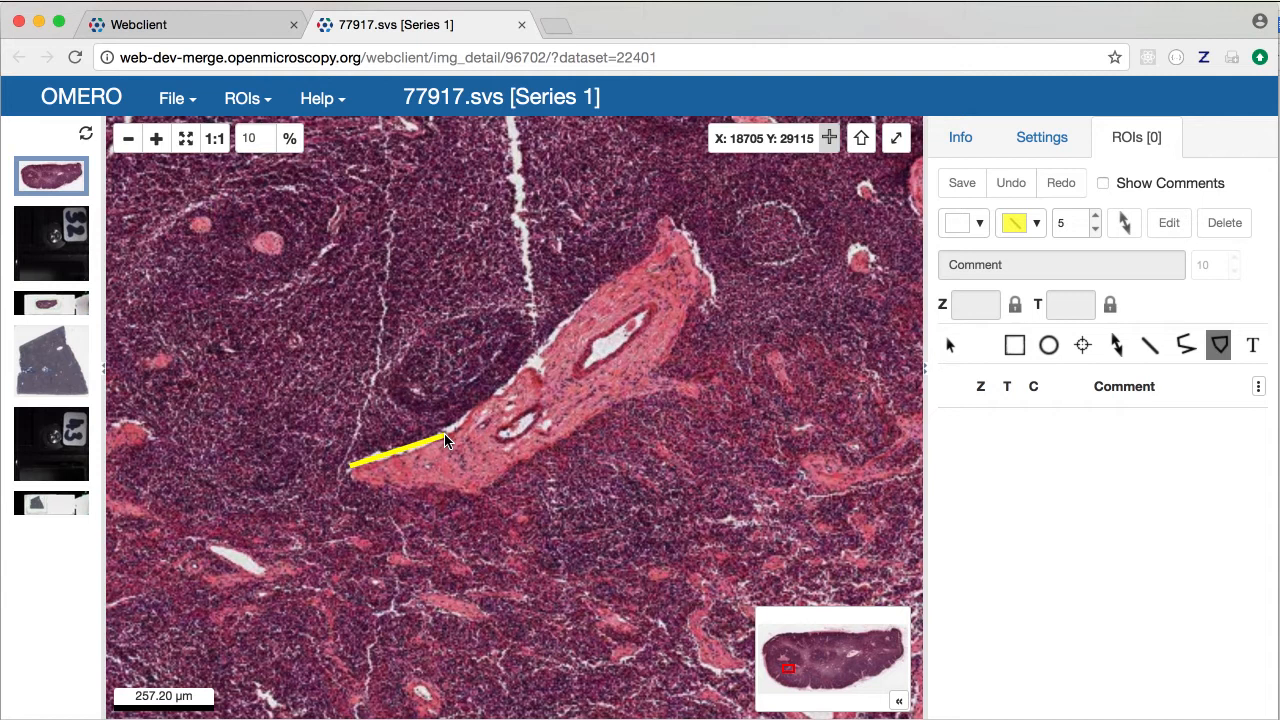
{"action": "left_click", "coordinate": [575, 298]}
{"action": "left_click", "coordinate": [645, 262]}
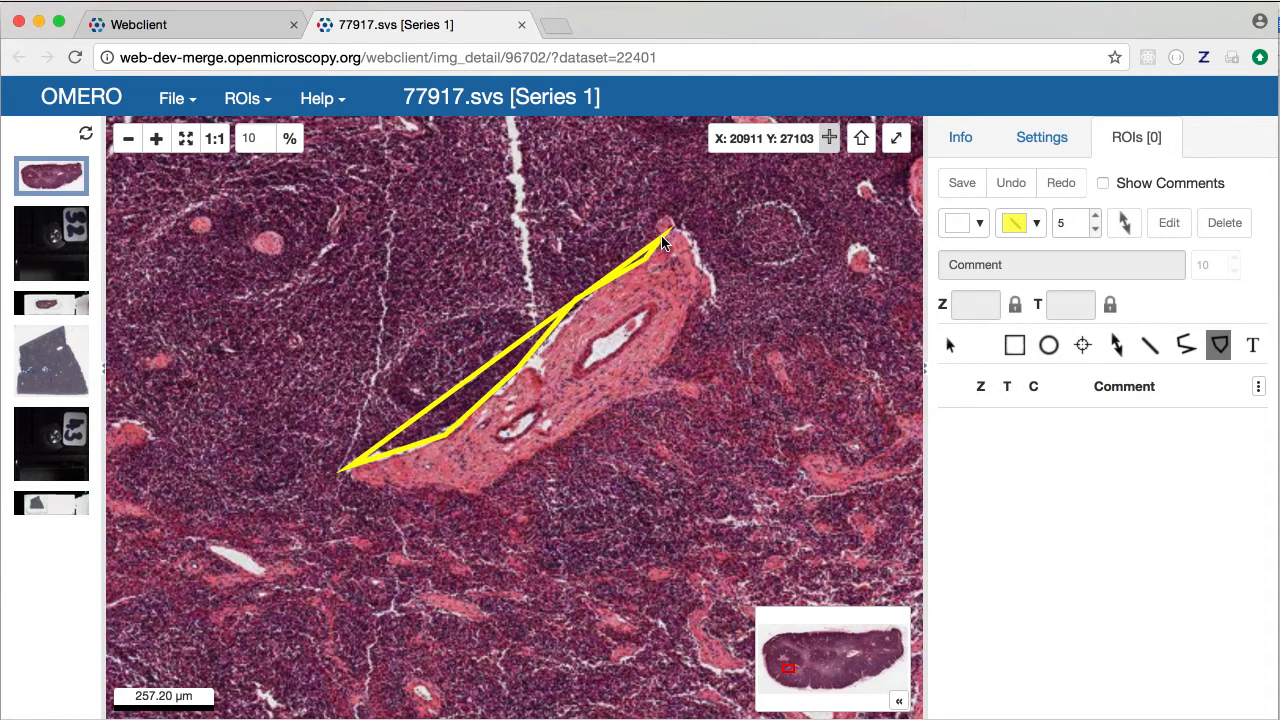
{"action": "left_click", "coordinate": [668, 222]}
{"action": "left_click", "coordinate": [714, 299]}
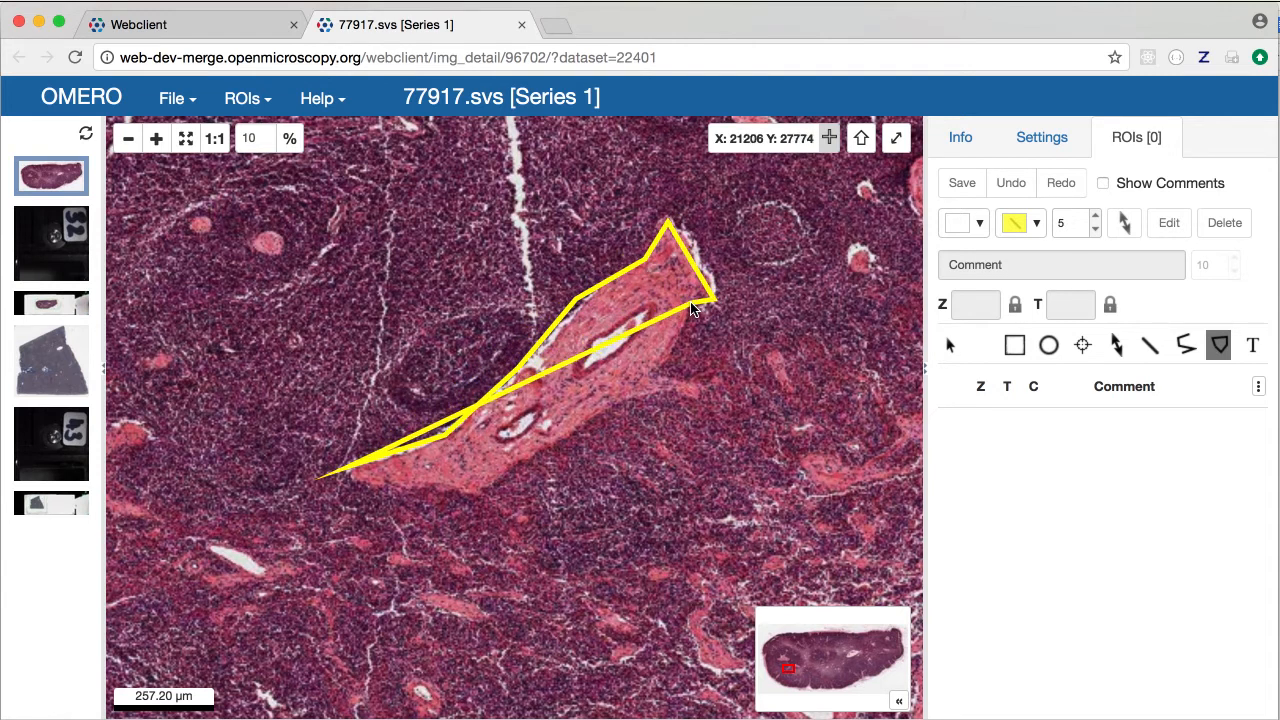
{"action": "left_click", "coordinate": [688, 304]}
{"action": "left_click", "coordinate": [665, 370]}
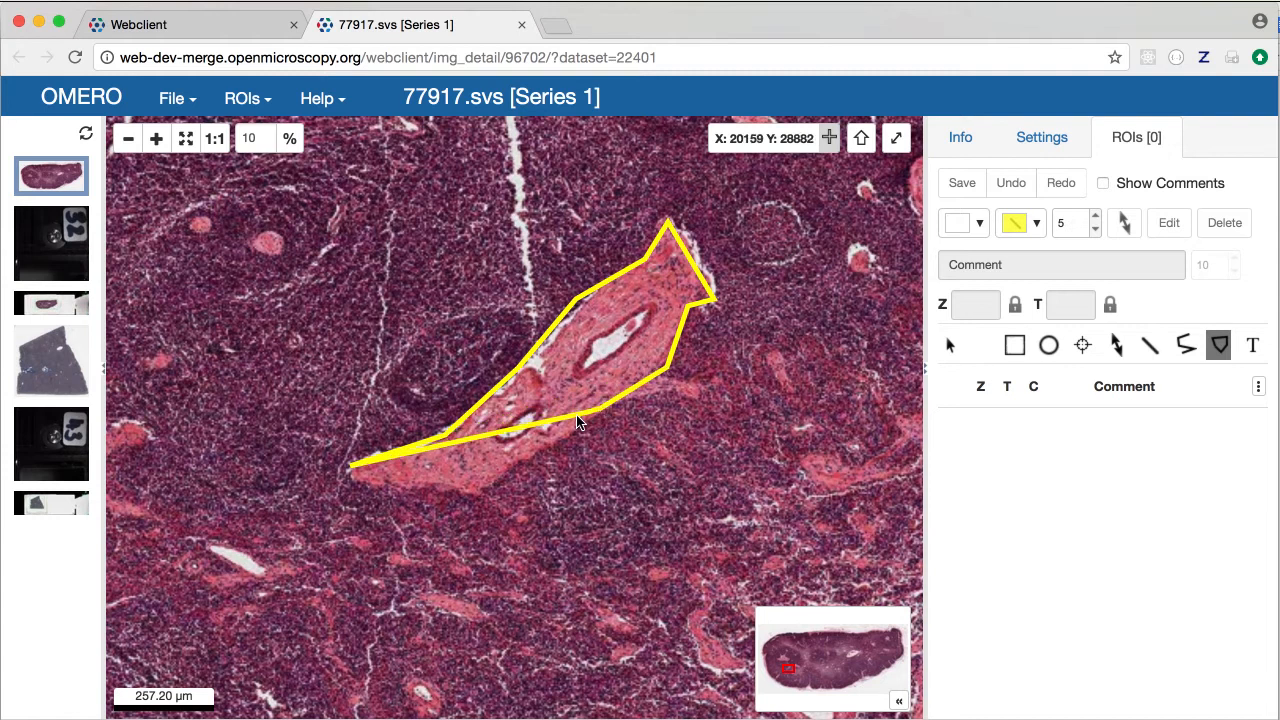
{"action": "left_click", "coordinate": [496, 484]}
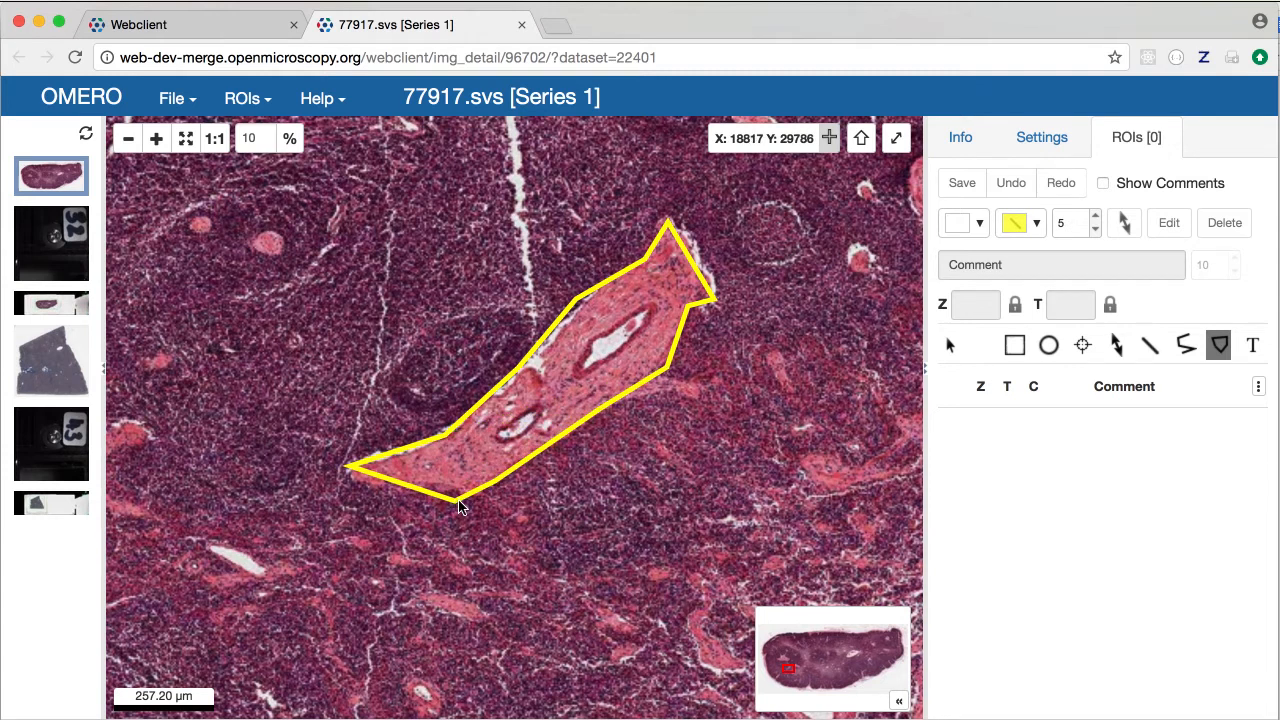
{"action": "left_click_drag", "start_coordinate": [440, 498], "coordinate": [528, 486]}
{"action": "left_click", "coordinate": [517, 502]}
{"action": "left_click", "coordinate": [491, 482]}
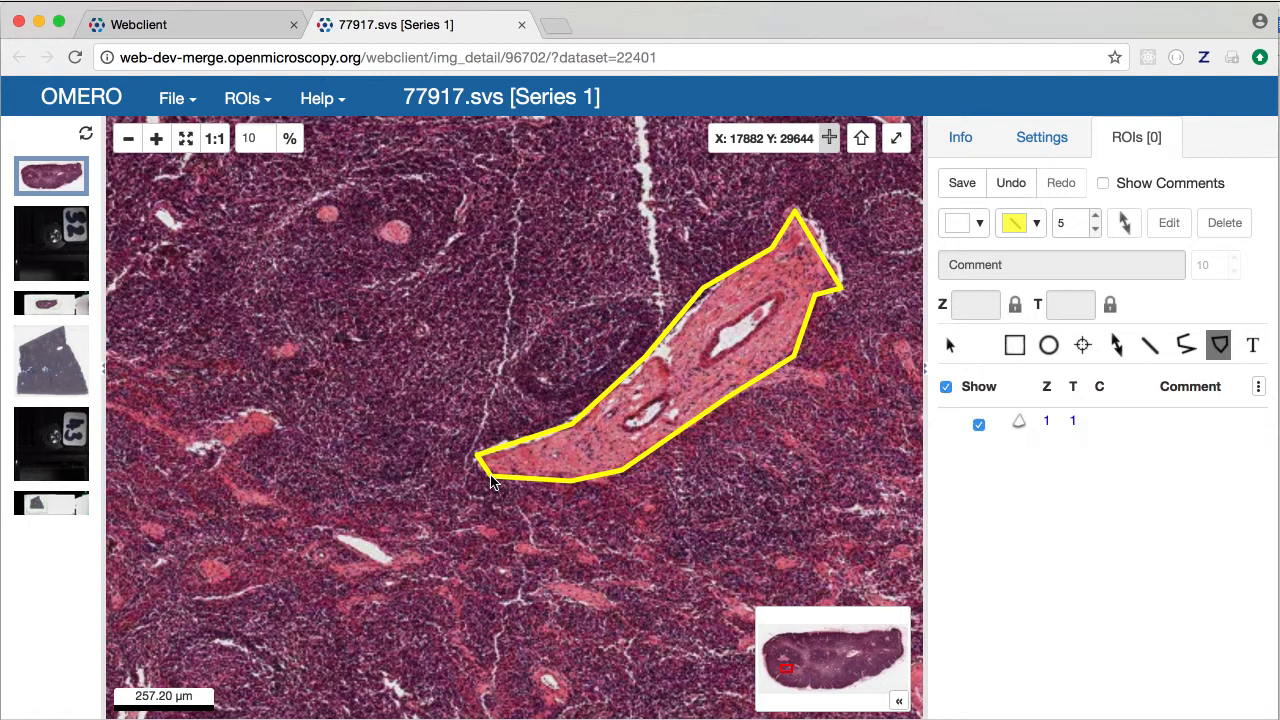
Pan to the pink tissue around the vessels and outline it with a second polygon
{"action": "mouse_move", "coordinate": [826, 456]}
{"action": "left_mouse_down"}
{"action": "mouse_move", "coordinate": [716, 421]}
{"action": "mouse_move", "coordinate": [570, 419]}
{"action": "left_mouse_up"}
{"action": "left_click_drag", "start_coordinate": [745, 336], "coordinate": [548, 449]}
{"action": "mouse_move", "coordinate": [739, 383]}
{"action": "left_mouse_down"}
{"action": "mouse_move", "coordinate": [559, 368]}
{"action": "mouse_move", "coordinate": [481, 383]}
{"action": "mouse_move", "coordinate": [484, 450]}
{"action": "mouse_move", "coordinate": [507, 418]}
{"action": "left_mouse_up"}
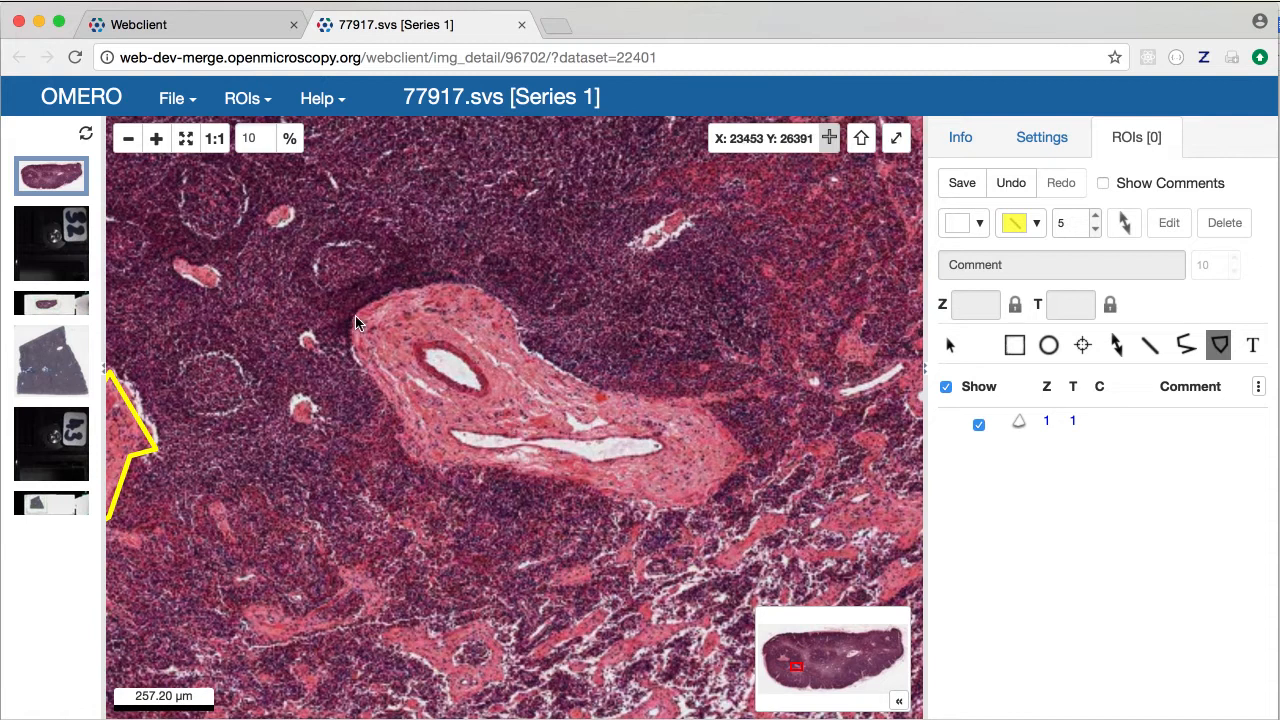
{"action": "mouse_move", "coordinate": [373, 305]}
{"action": "left_mouse_down"}
{"action": "mouse_move", "coordinate": [348, 385]}
{"action": "mouse_move", "coordinate": [368, 420]}
{"action": "mouse_move", "coordinate": [430, 462]}
{"action": "mouse_move", "coordinate": [535, 465]}
{"action": "mouse_move", "coordinate": [655, 510]}
{"action": "mouse_move", "coordinate": [724, 492]}
{"action": "mouse_move", "coordinate": [732, 440]}
{"action": "mouse_move", "coordinate": [705, 395]}
{"action": "mouse_move", "coordinate": [548, 369]}
{"action": "mouse_move", "coordinate": [522, 318]}
{"action": "mouse_move", "coordinate": [470, 293]}
{"action": "mouse_move", "coordinate": [418, 291]}
{"action": "left_mouse_up"}
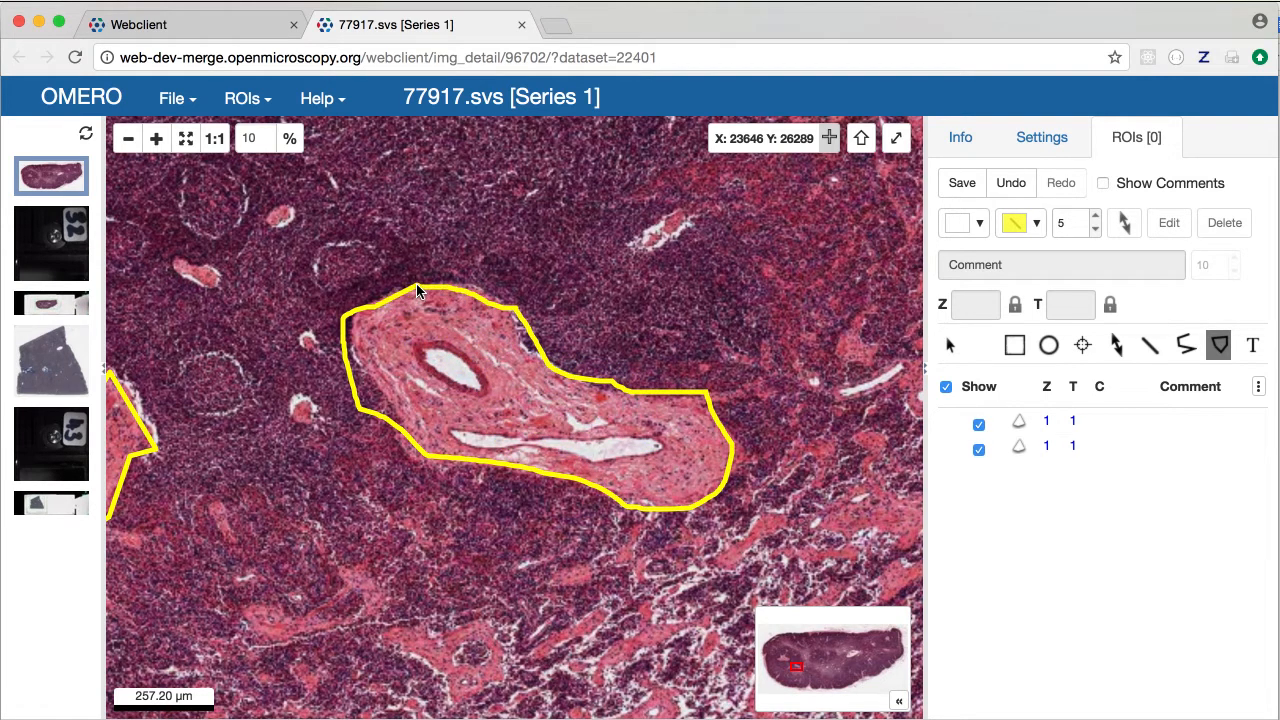
{"action": "left_click", "coordinate": [950, 347]}
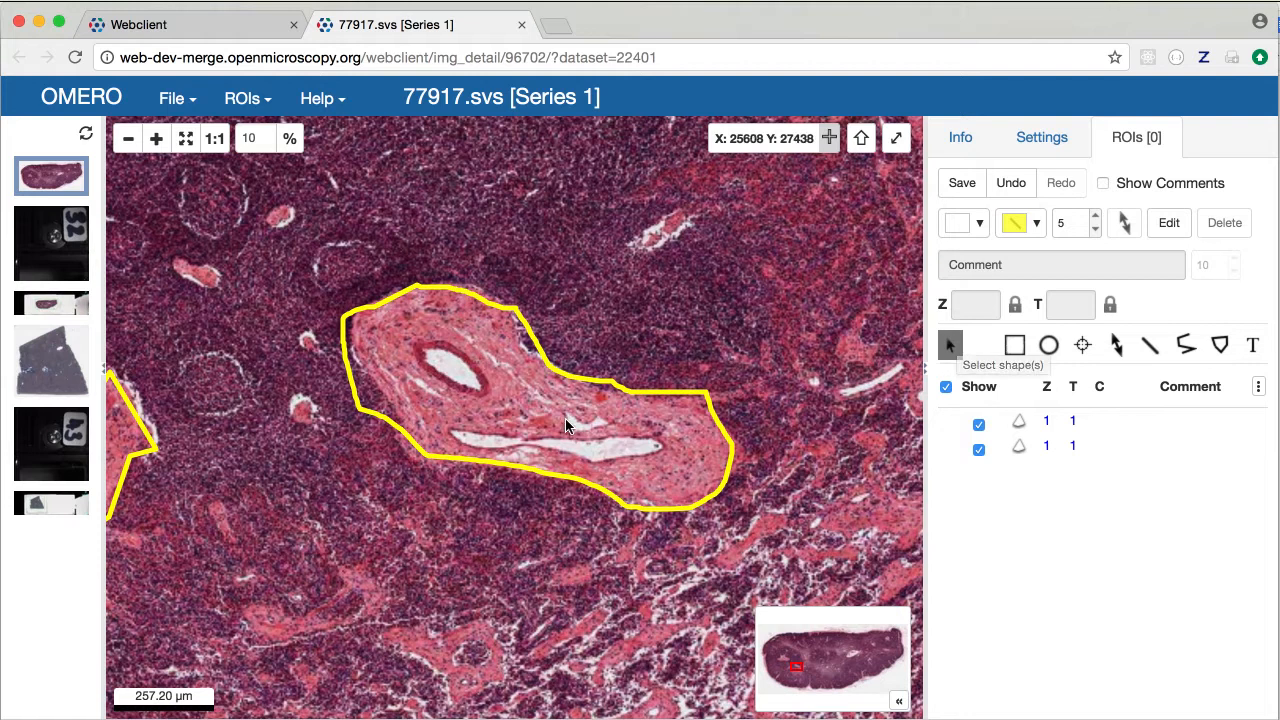
Select the second ROI and change its colour to green
{"action": "left_click", "coordinate": [452, 384]}
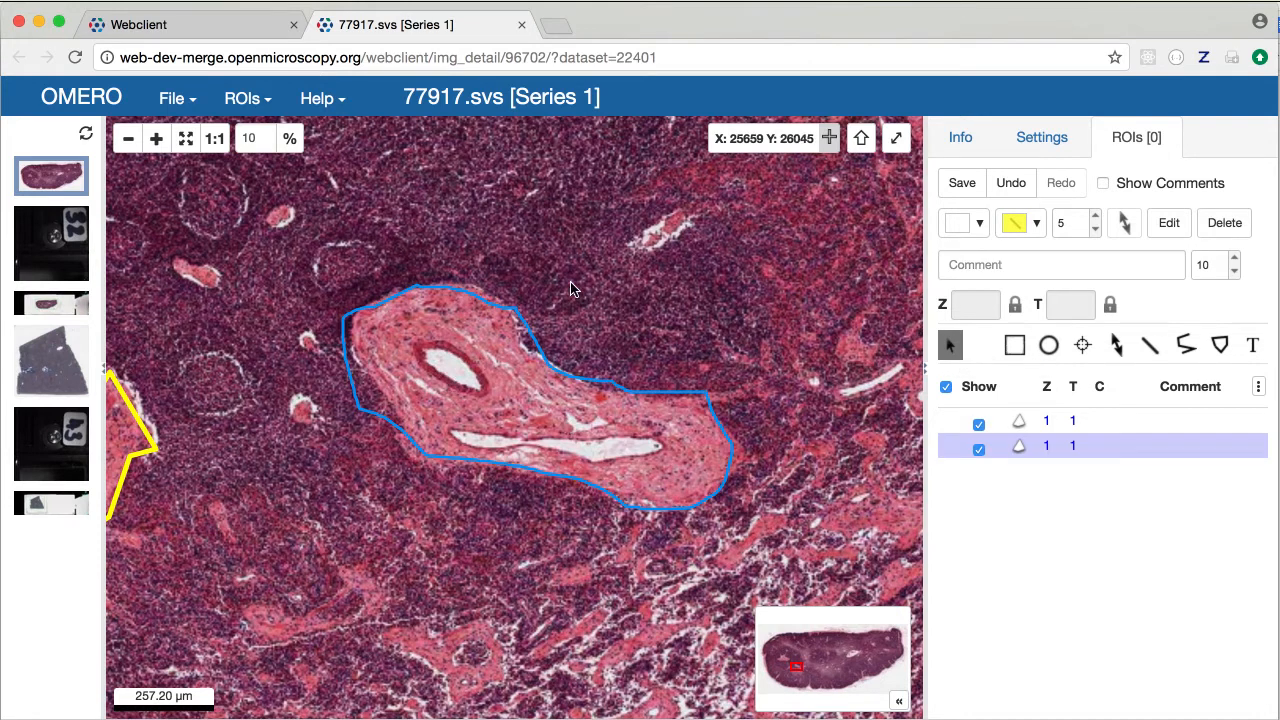
{"action": "left_click_drag", "start_coordinate": [574, 275], "coordinate": [568, 305]}
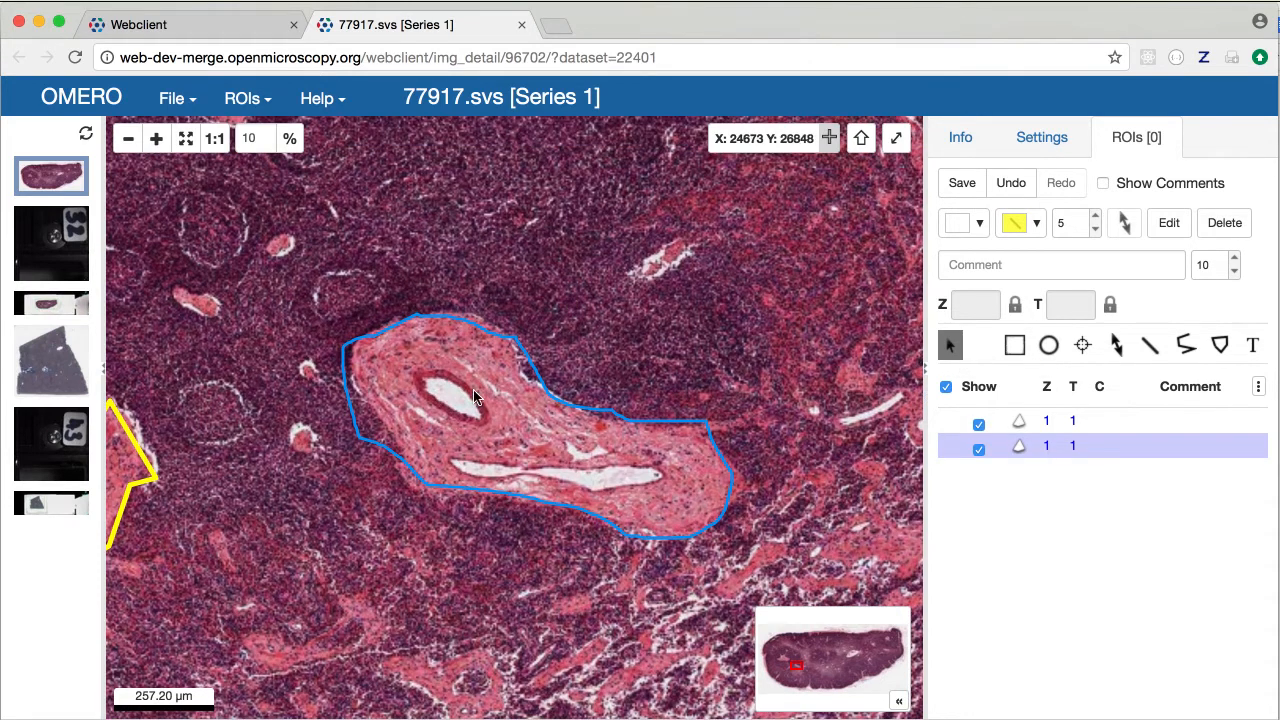
{"action": "left_click", "coordinate": [1040, 228]}
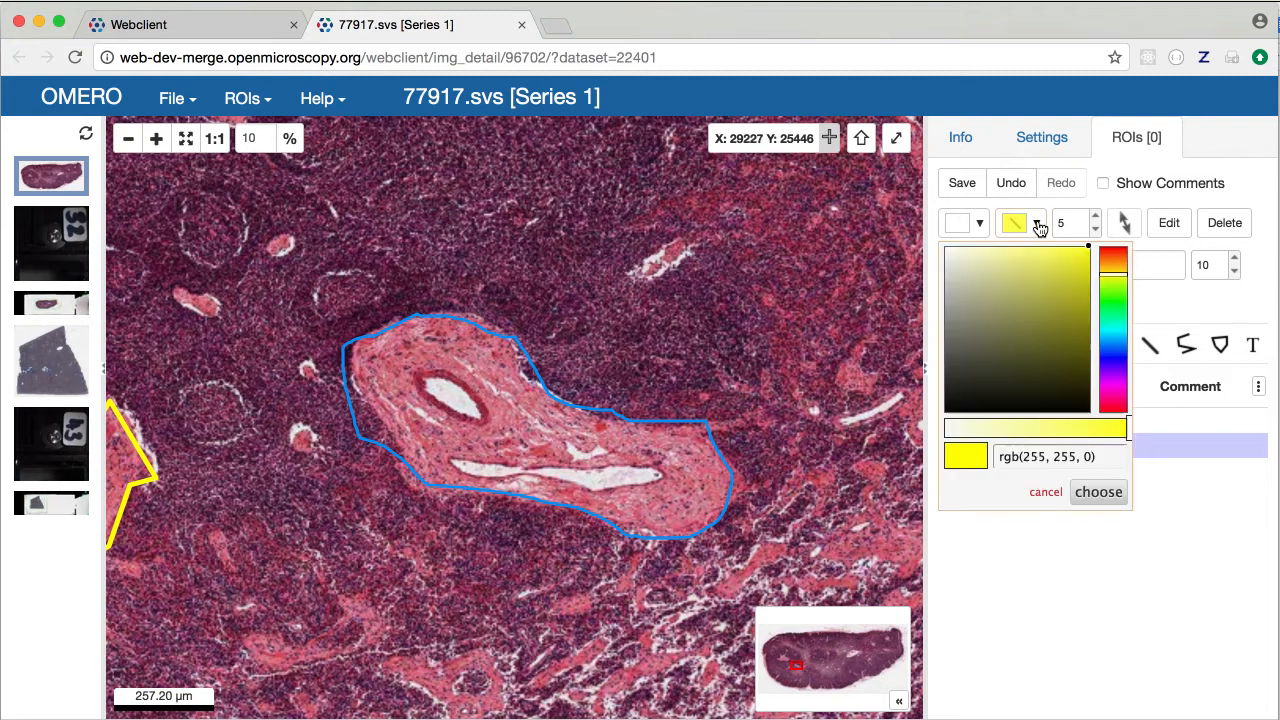
{"action": "left_click", "coordinate": [1111, 302]}
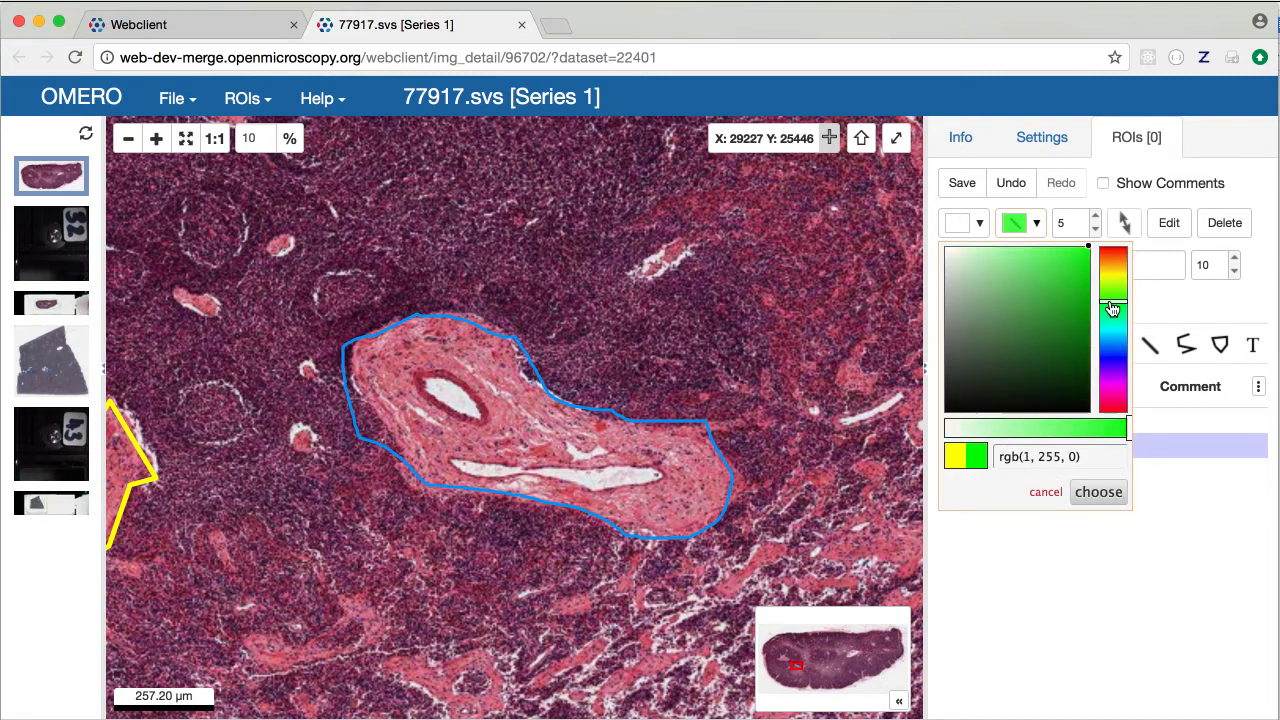
{"action": "left_click", "coordinate": [1090, 490]}
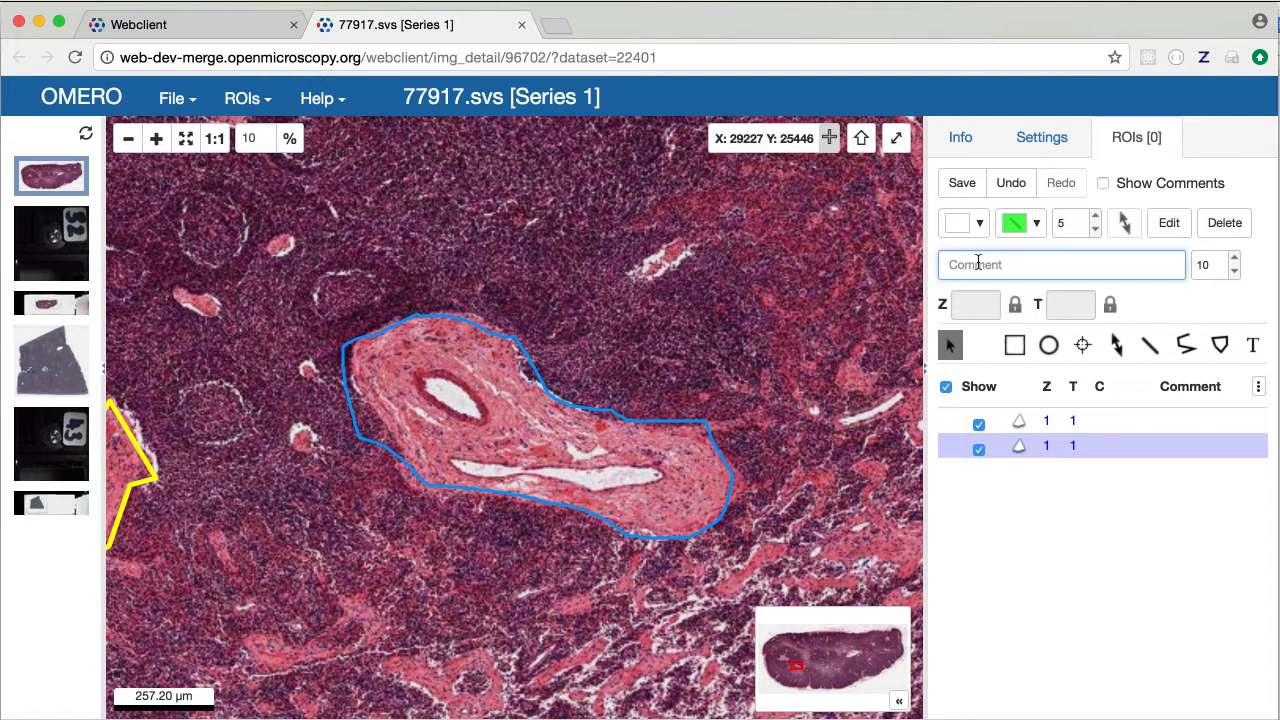
Label the ROI 'Trabecula' at font size 300 and show comments on the image
{"action": "type", "text": "Trabecula"}
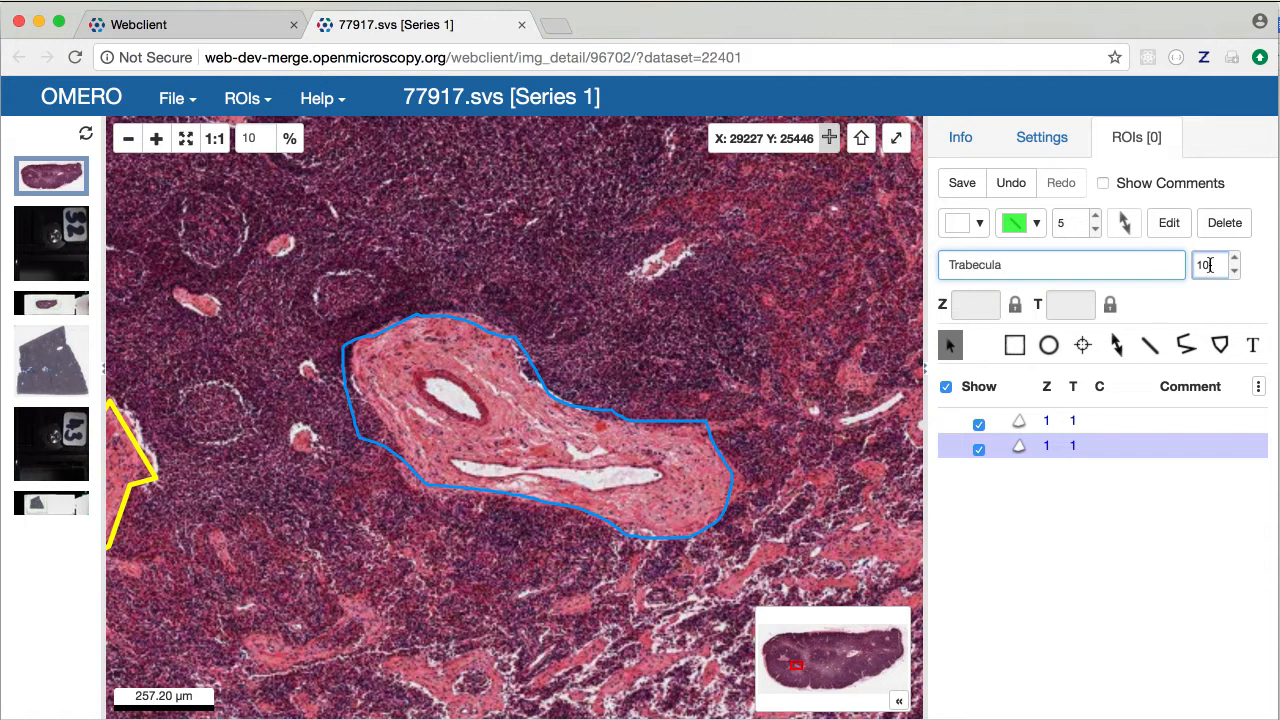
{"action": "left_click_drag", "start_coordinate": [1209, 265], "coordinate": [1192, 265]}
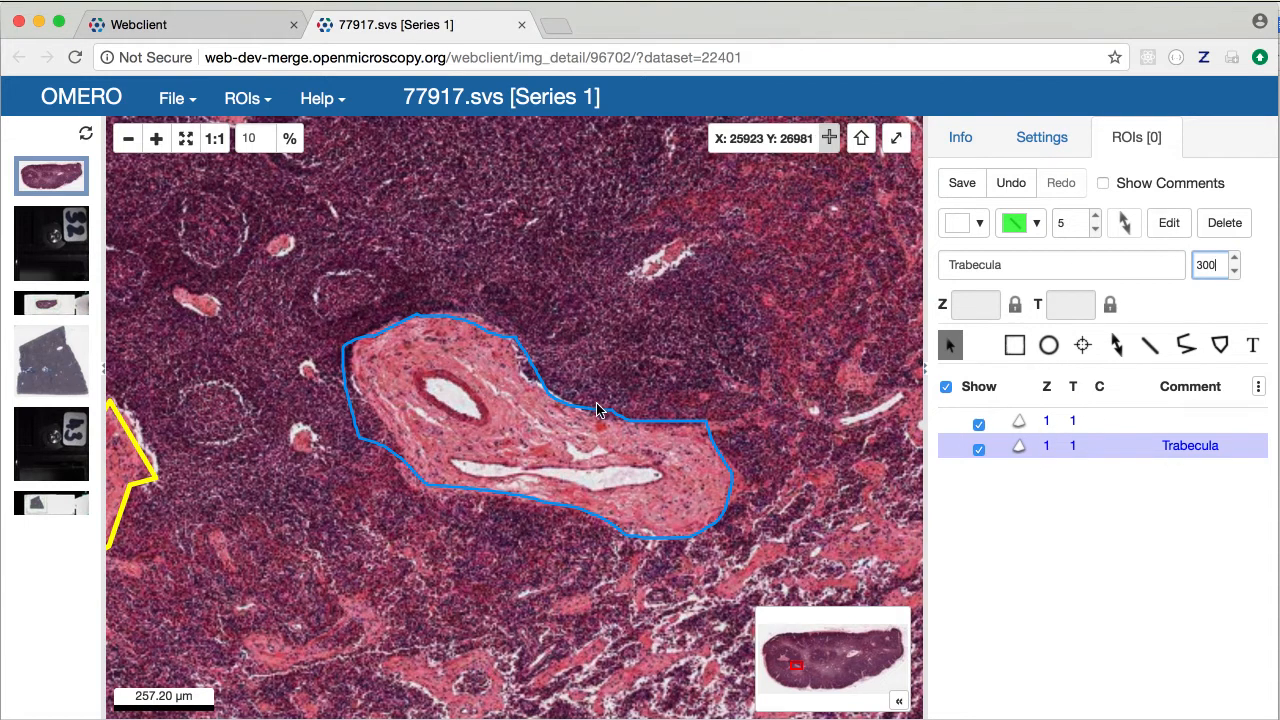
{"action": "left_click", "coordinate": [1103, 184]}
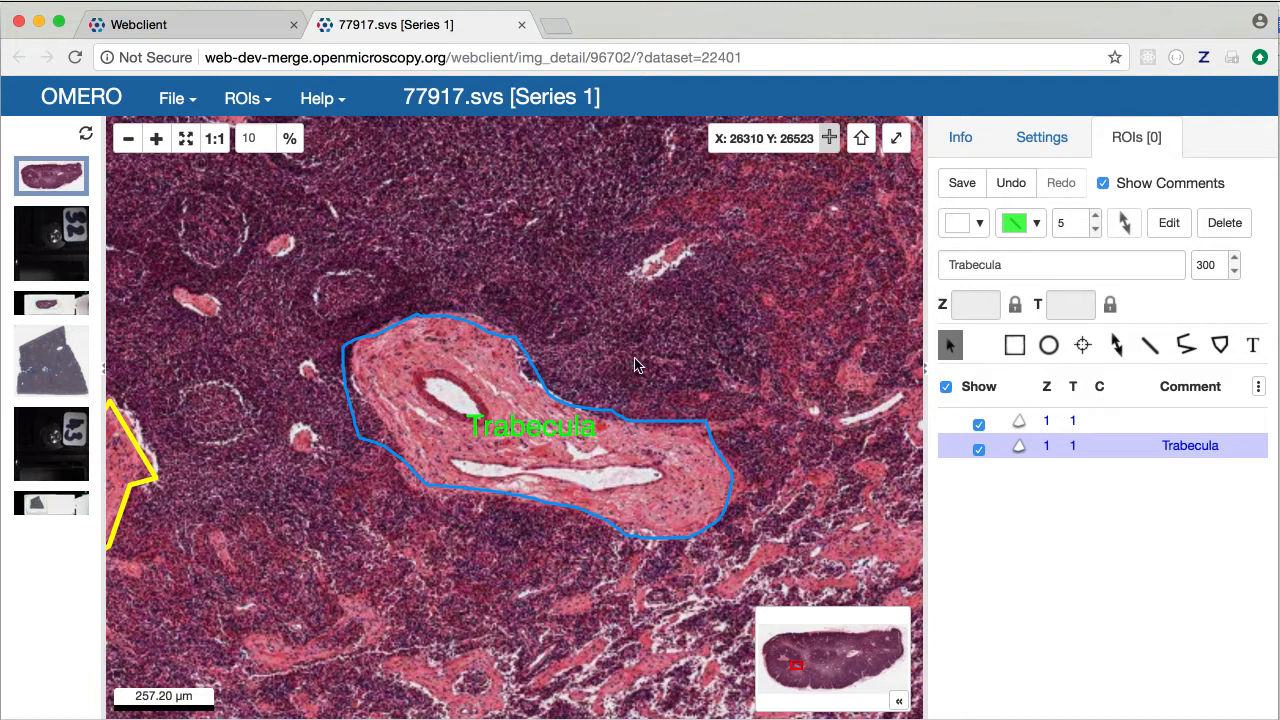
Save both ROIs to the server and close the 77917.svs image
{"action": "scroll", "coordinate": [636, 365], "scroll_direction": "down", "scroll_amount": 2}
{"action": "left_click_drag", "start_coordinate": [371, 298], "coordinate": [541, 320]}
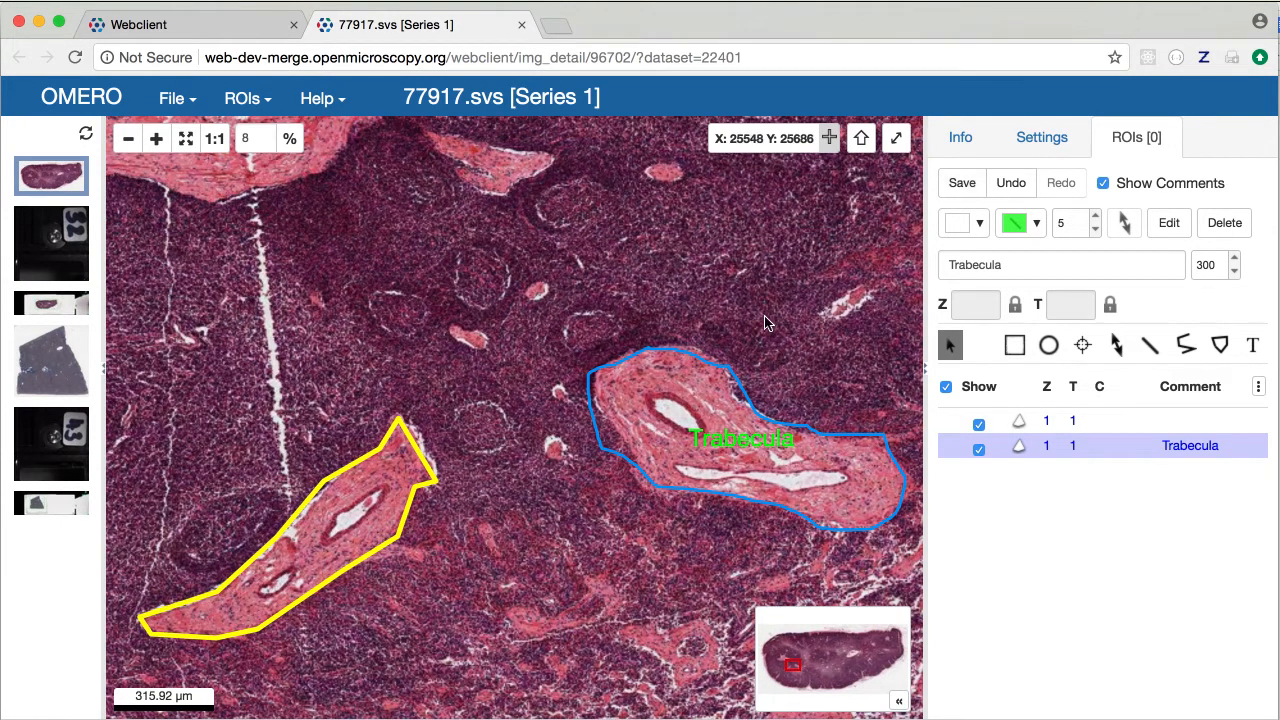
{"action": "scroll", "coordinate": [765, 322], "scroll_direction": "down", "scroll_amount": 1}
{"action": "left_click", "coordinate": [962, 184]}
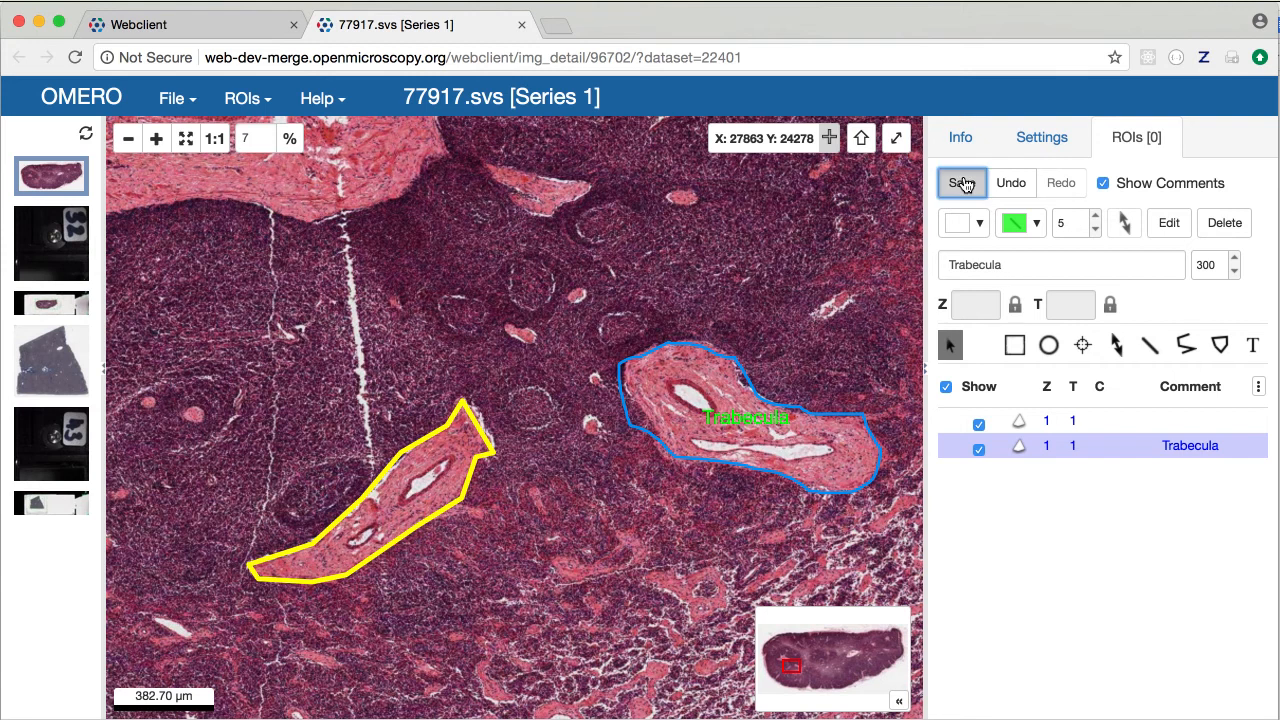
{"action": "left_click", "coordinate": [521, 24]}
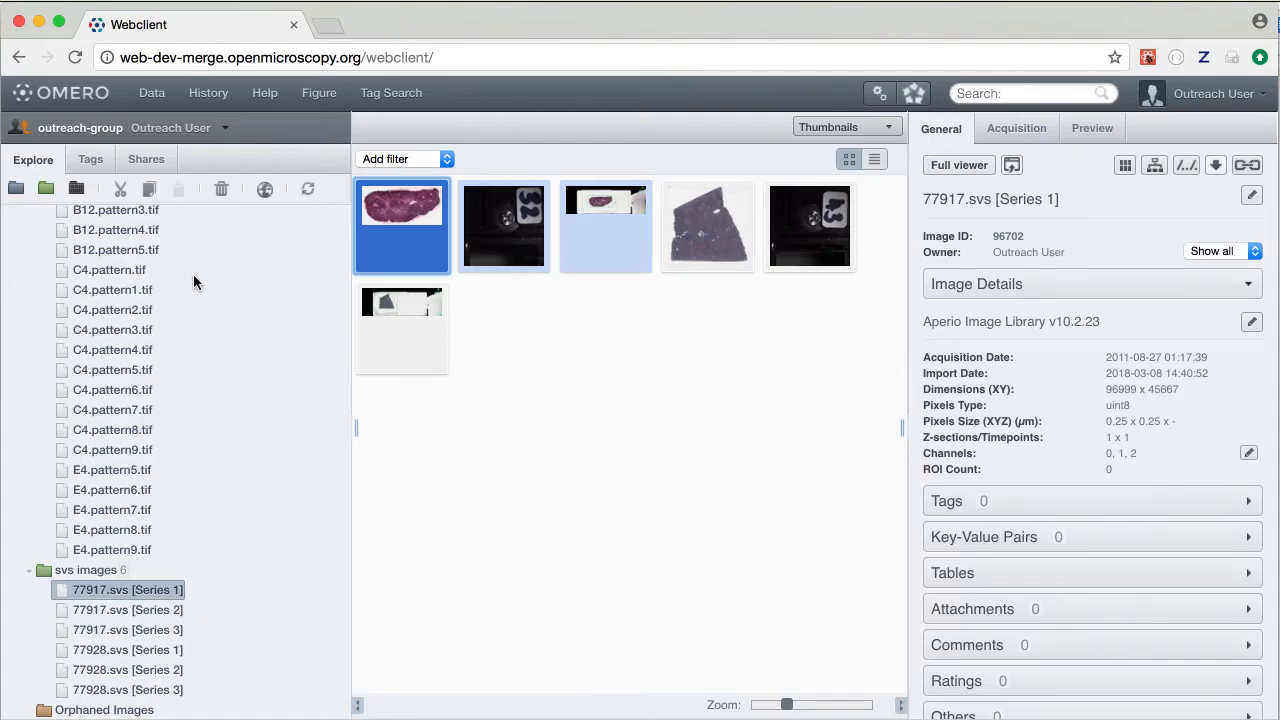
Select A1.pattern2.tif in the condensation dataset and open it in the image viewer
{"action": "scroll", "coordinate": [193, 282], "scroll_direction": "up", "scroll_amount": 5}
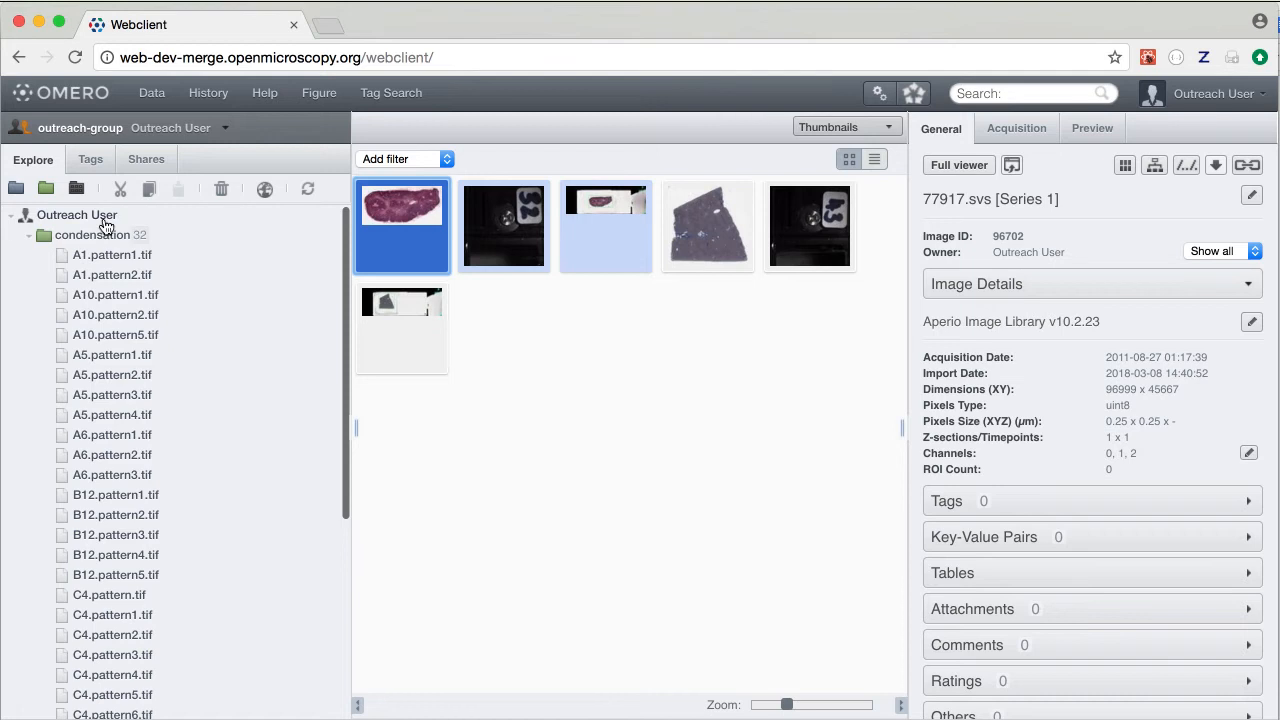
{"action": "left_click", "coordinate": [107, 276]}
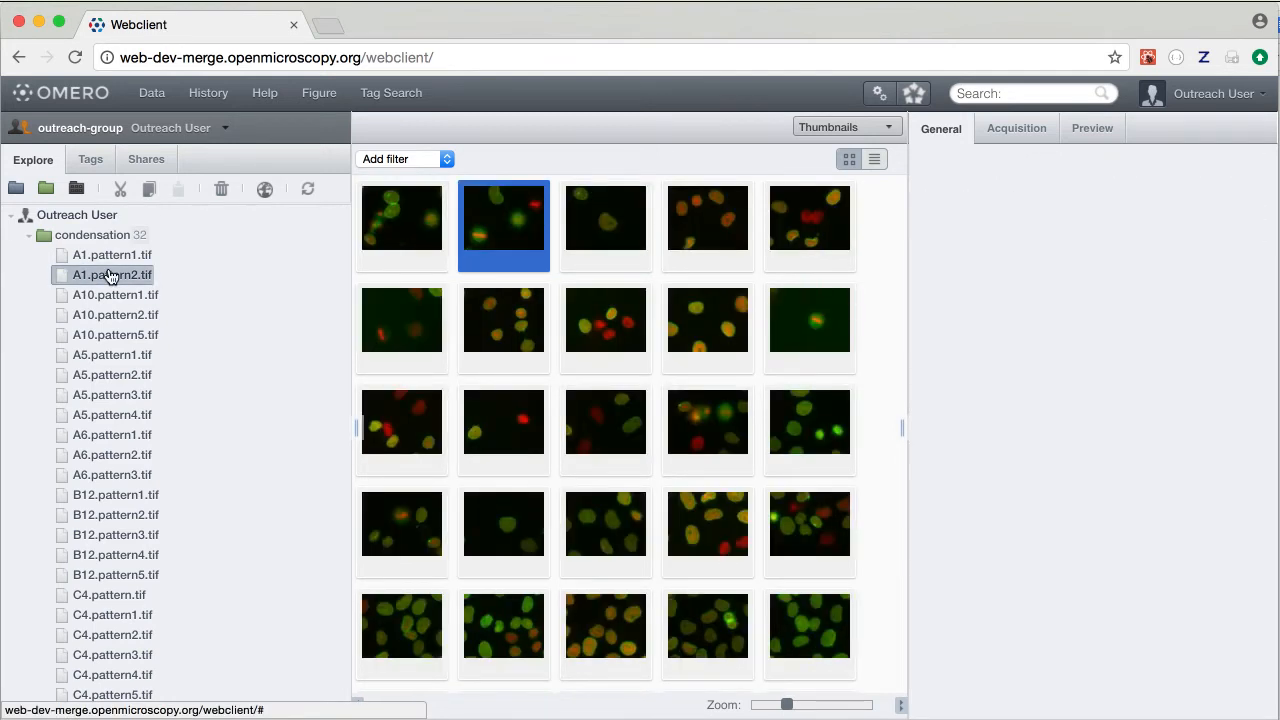
{"action": "double_click", "coordinate": [110, 276]}
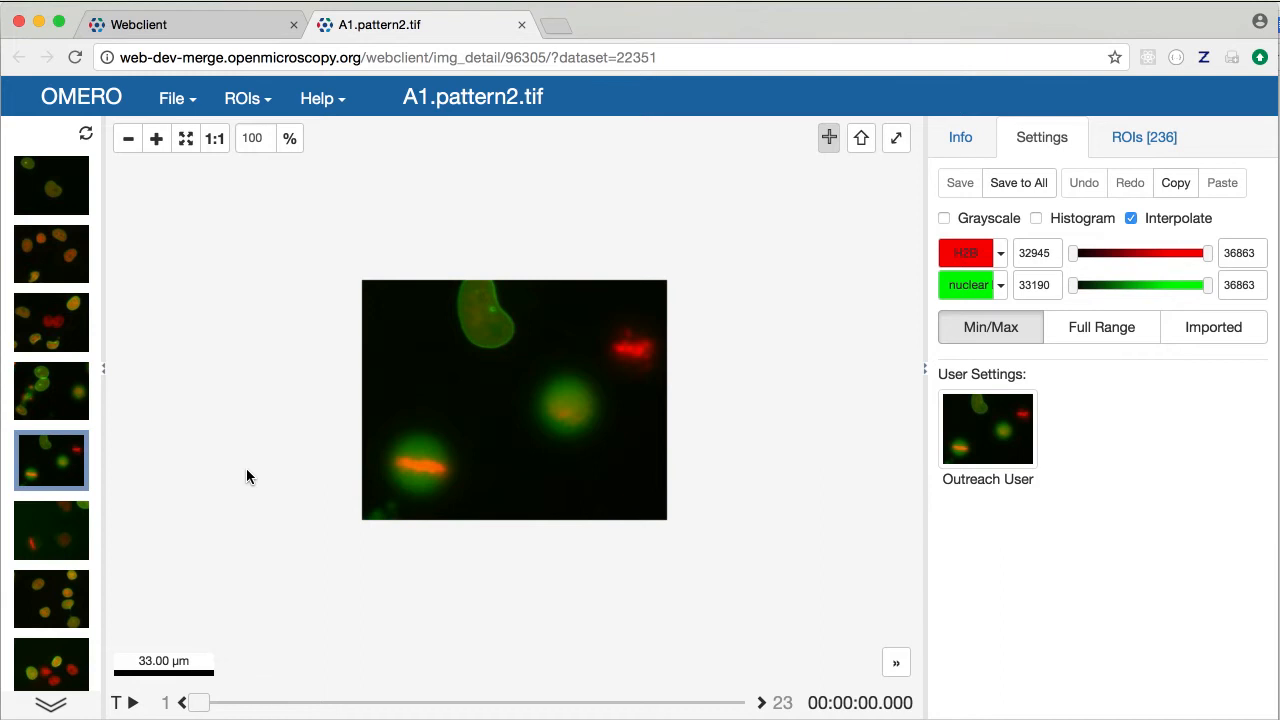
Zoom the time-lapse to 209%, play it and stop at timepoint 12, then show its ROIs
{"action": "scroll", "coordinate": [530, 368], "scroll_direction": "up", "scroll_amount": 5}
{"action": "scroll", "coordinate": [530, 372], "scroll_direction": "down", "scroll_amount": 2}
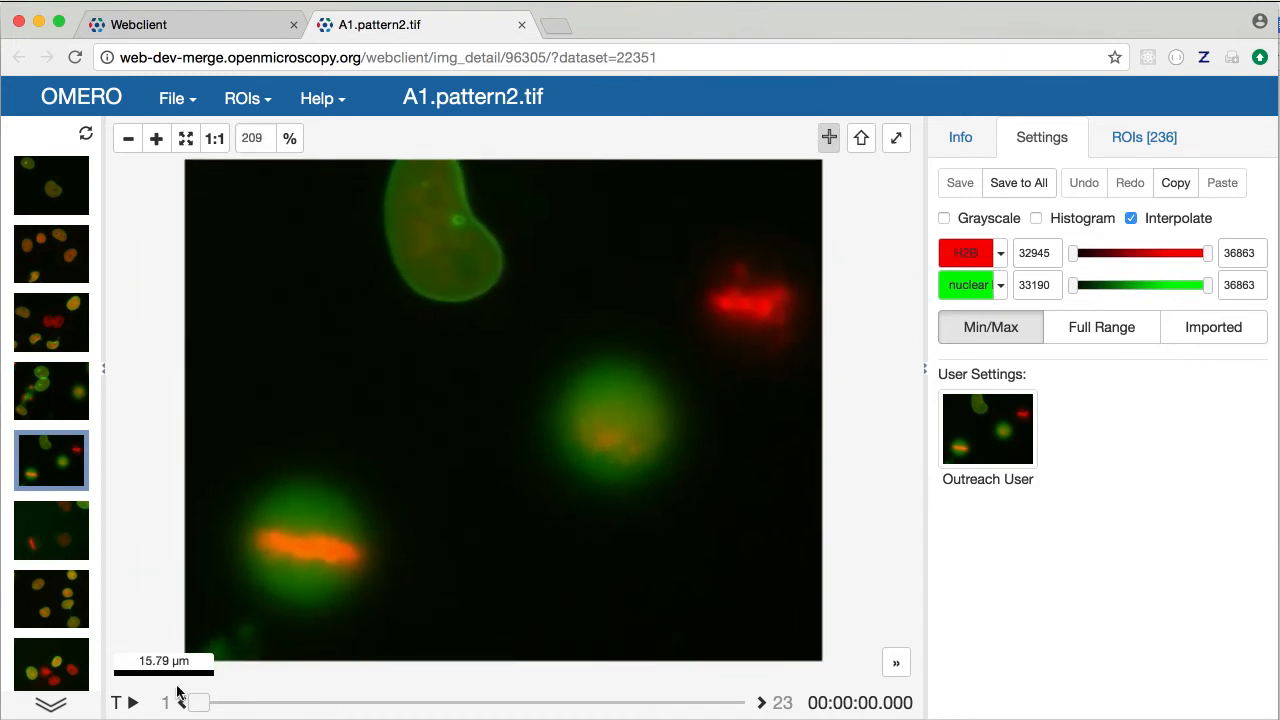
{"action": "mouse_move", "coordinate": [200, 702]}
{"action": "left_mouse_down"}
{"action": "mouse_move", "coordinate": [251, 702]}
{"action": "mouse_move", "coordinate": [214, 700]}
{"action": "left_mouse_up"}
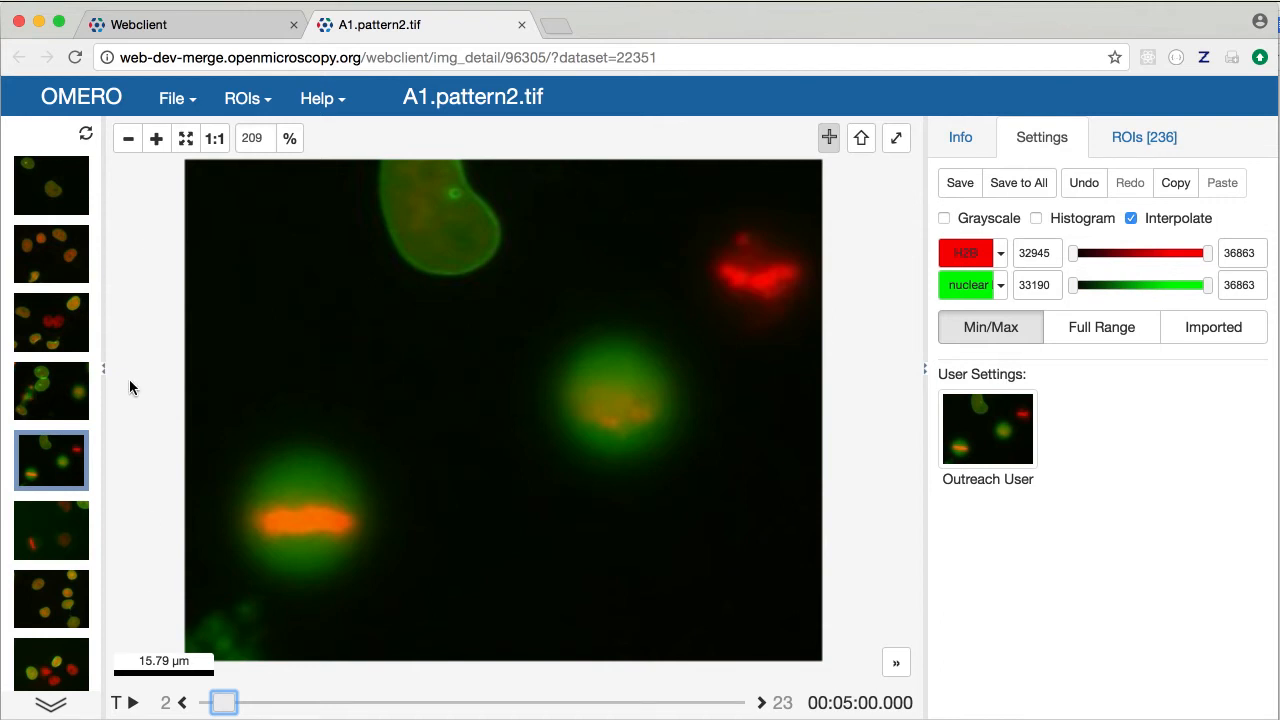
{"action": "left_click", "coordinate": [131, 705]}
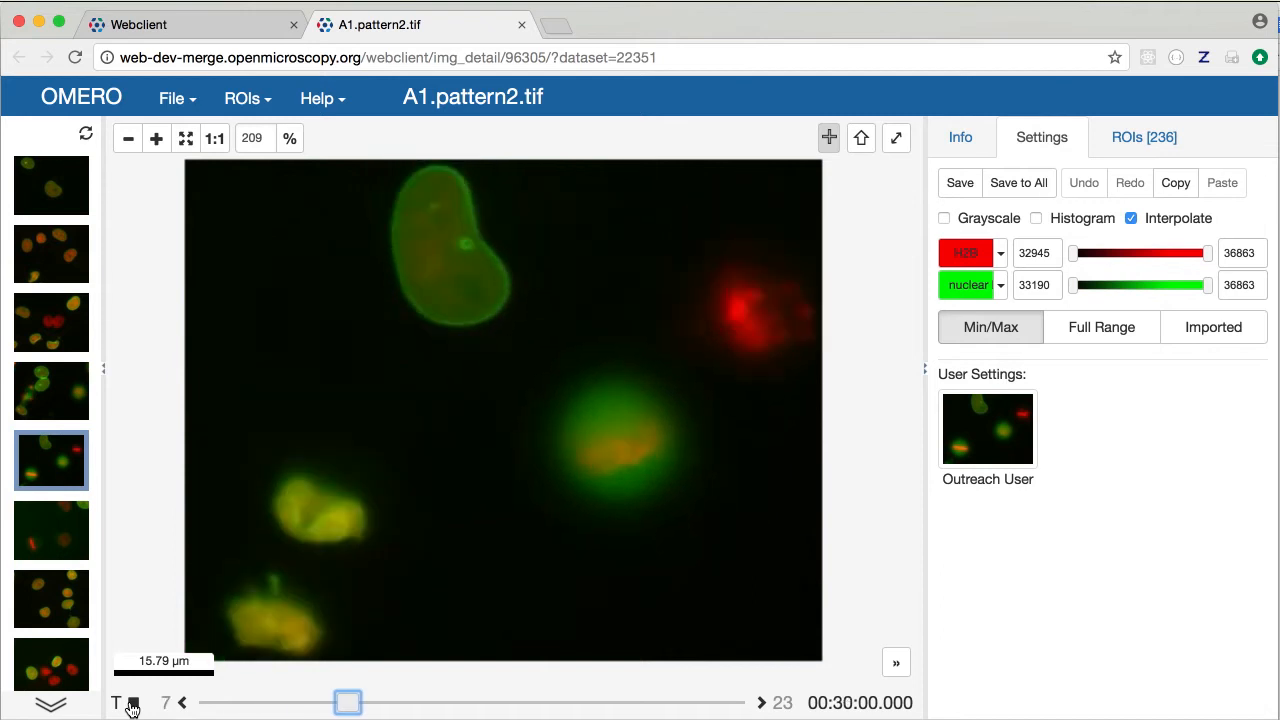
{"action": "left_click", "coordinate": [131, 705]}
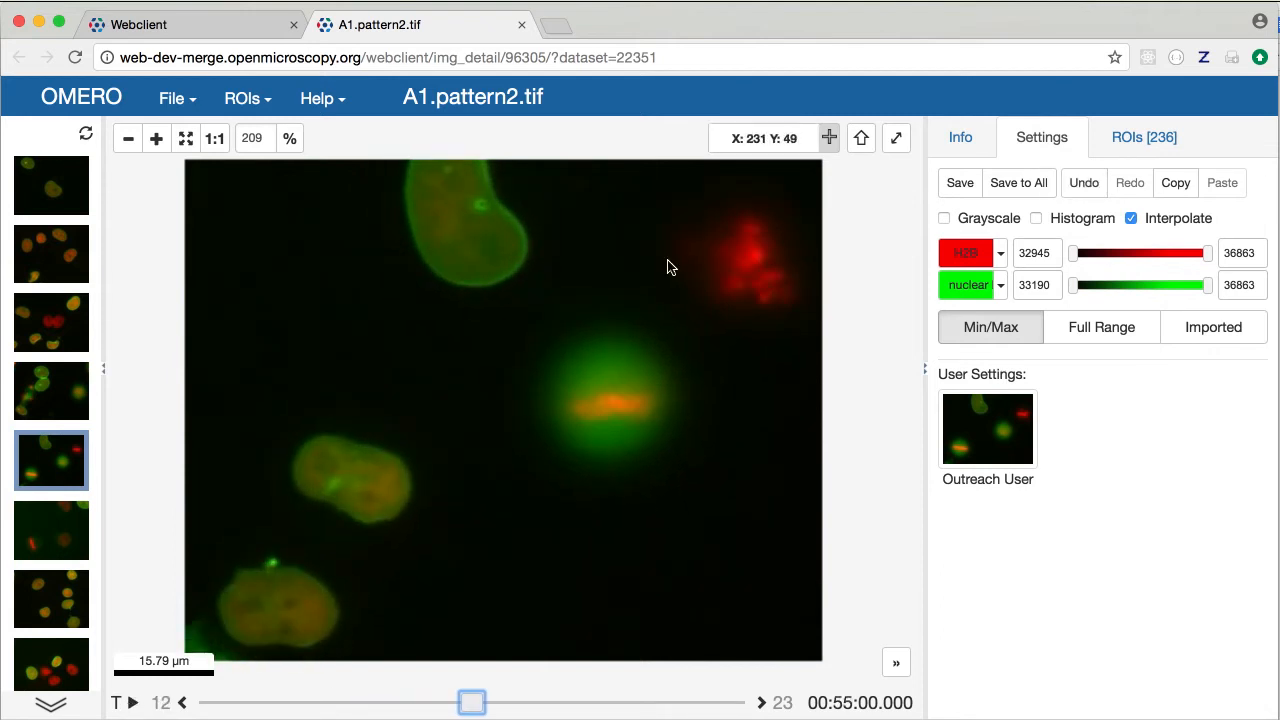
{"action": "left_click", "coordinate": [1131, 139]}
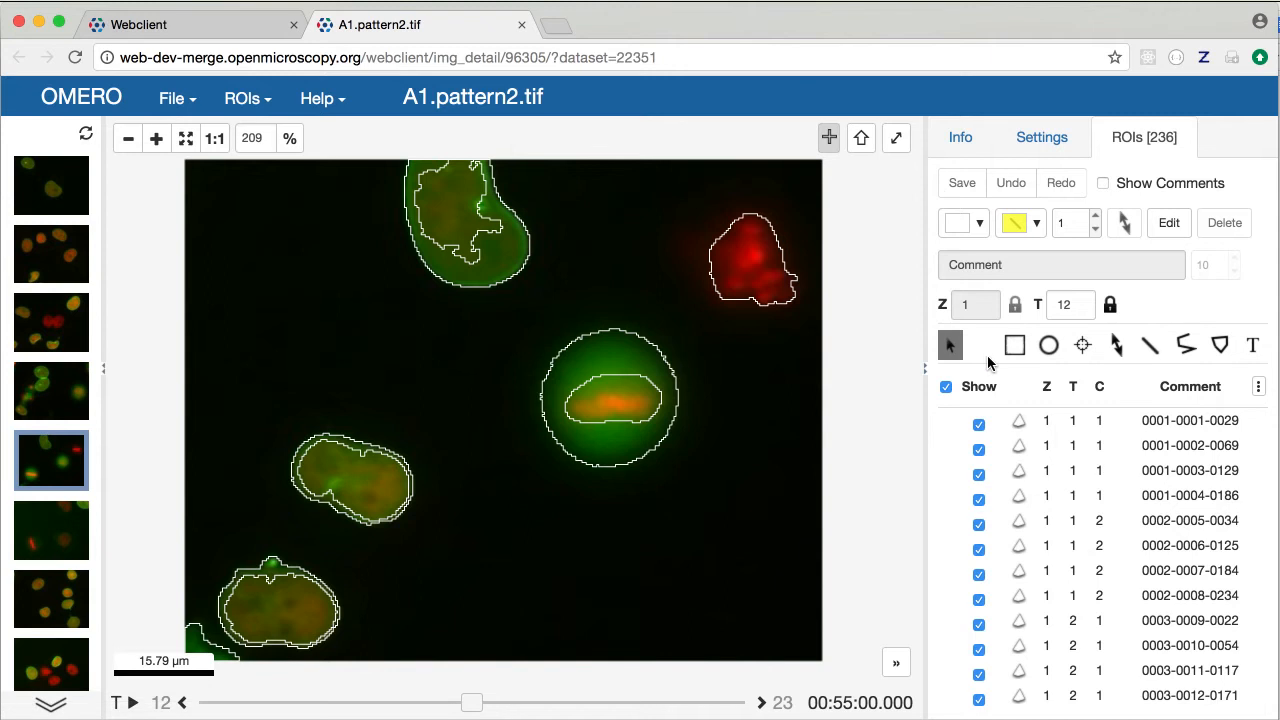
{"action": "scroll", "coordinate": [1068, 484], "scroll_direction": "down", "scroll_amount": 5}
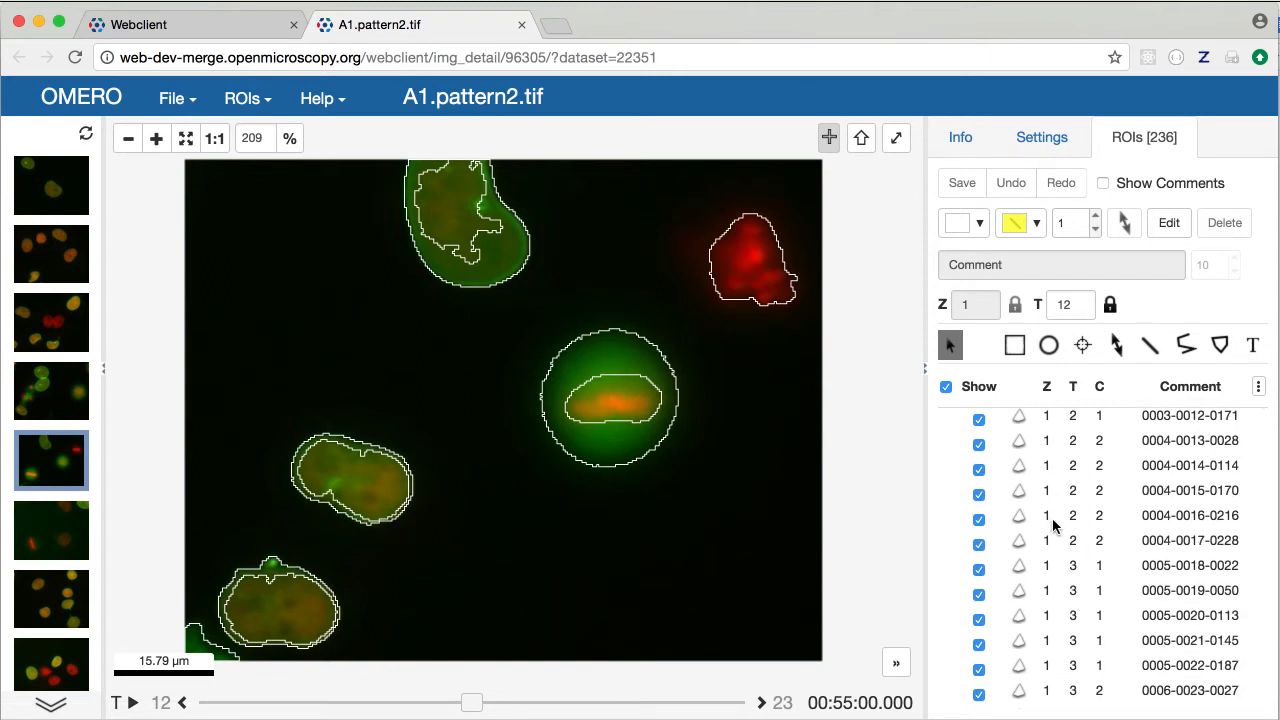
{"action": "left_click", "coordinate": [1055, 517]}
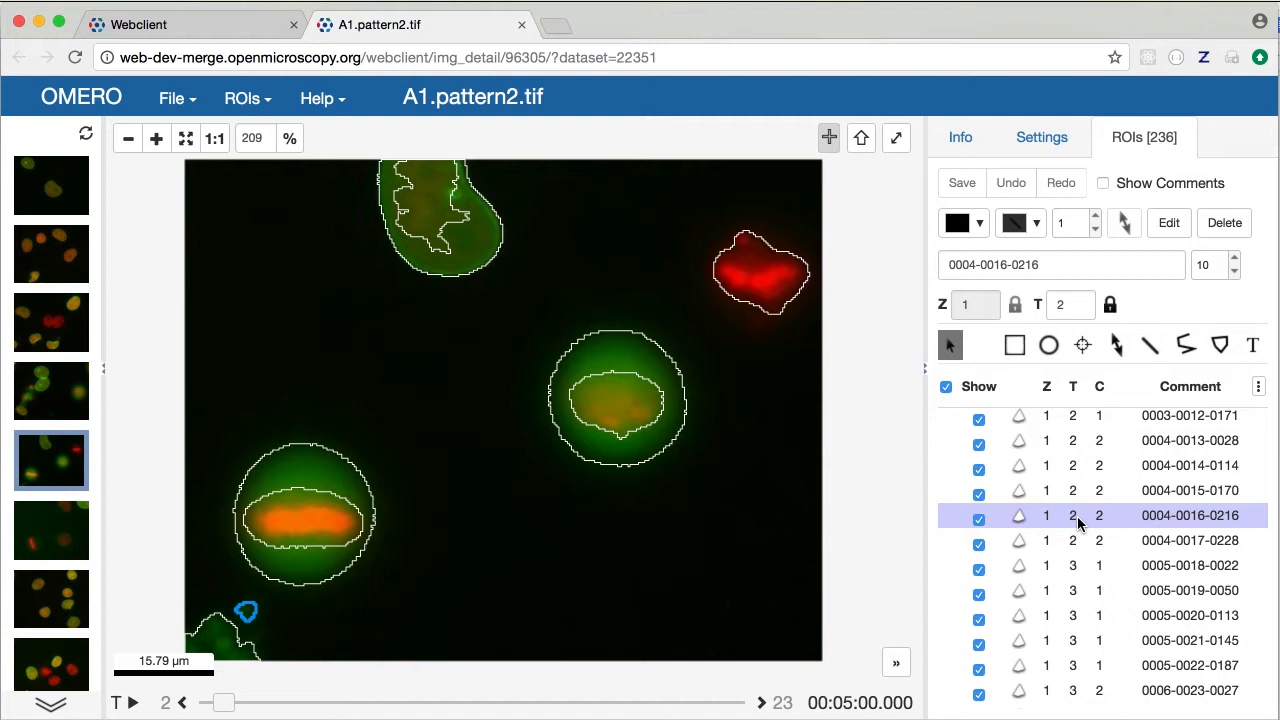
{"action": "left_click", "coordinate": [1068, 600]}
{"action": "scroll", "coordinate": [1068, 590], "scroll_direction": "down", "scroll_amount": 5}
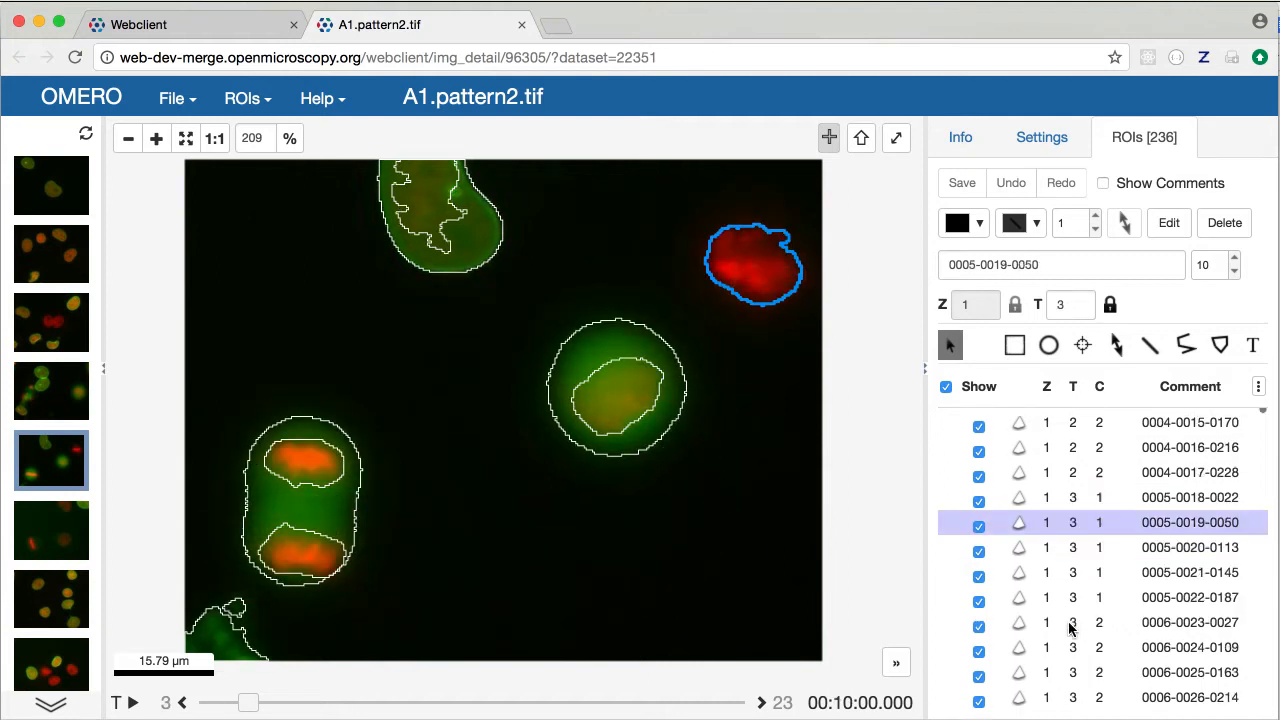
{"action": "left_click", "coordinate": [1074, 546]}
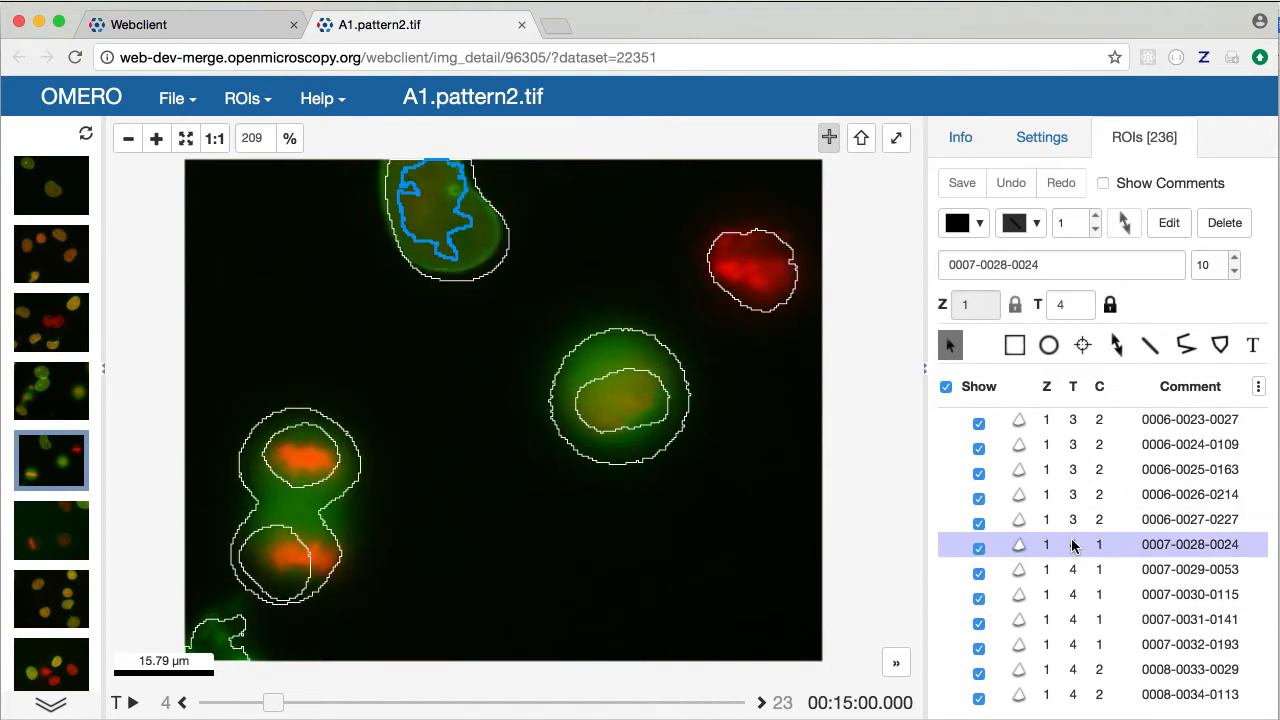
{"action": "scroll", "coordinate": [1076, 576], "scroll_direction": "down", "scroll_amount": 5}
{"action": "scroll", "coordinate": [1076, 576], "scroll_direction": "down", "scroll_amount": 1}
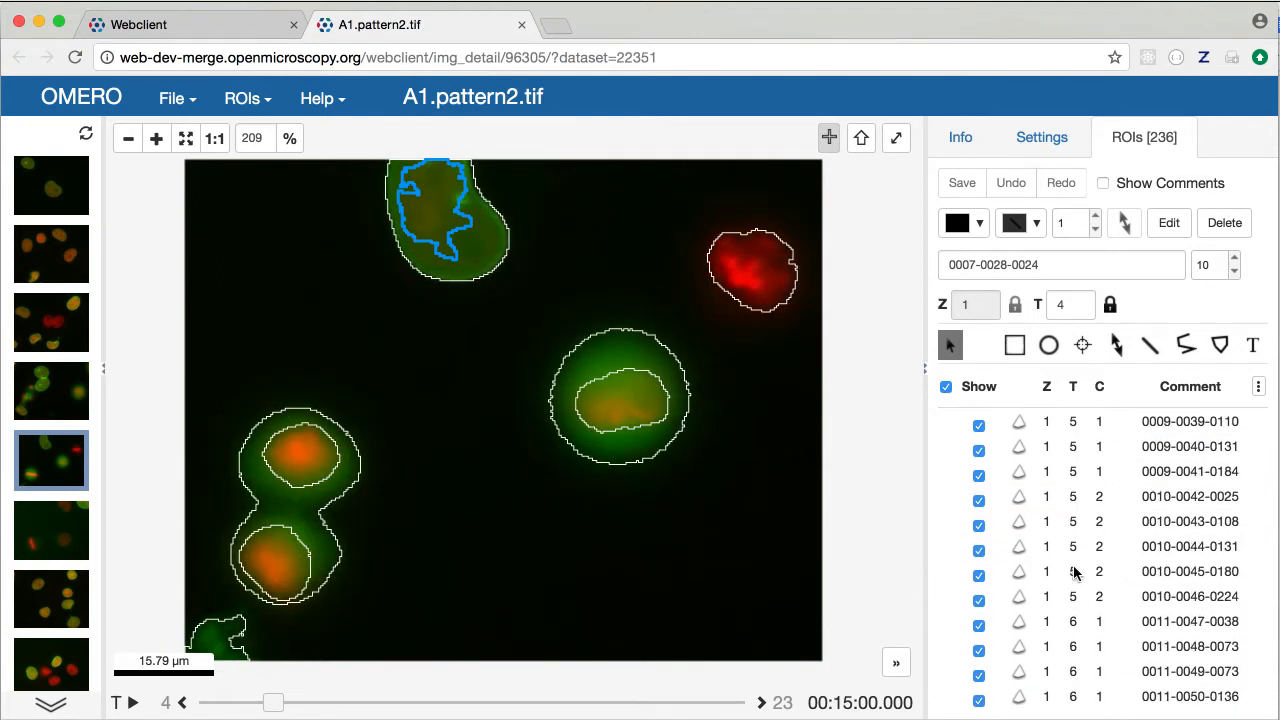
{"action": "left_click", "coordinate": [1078, 571]}
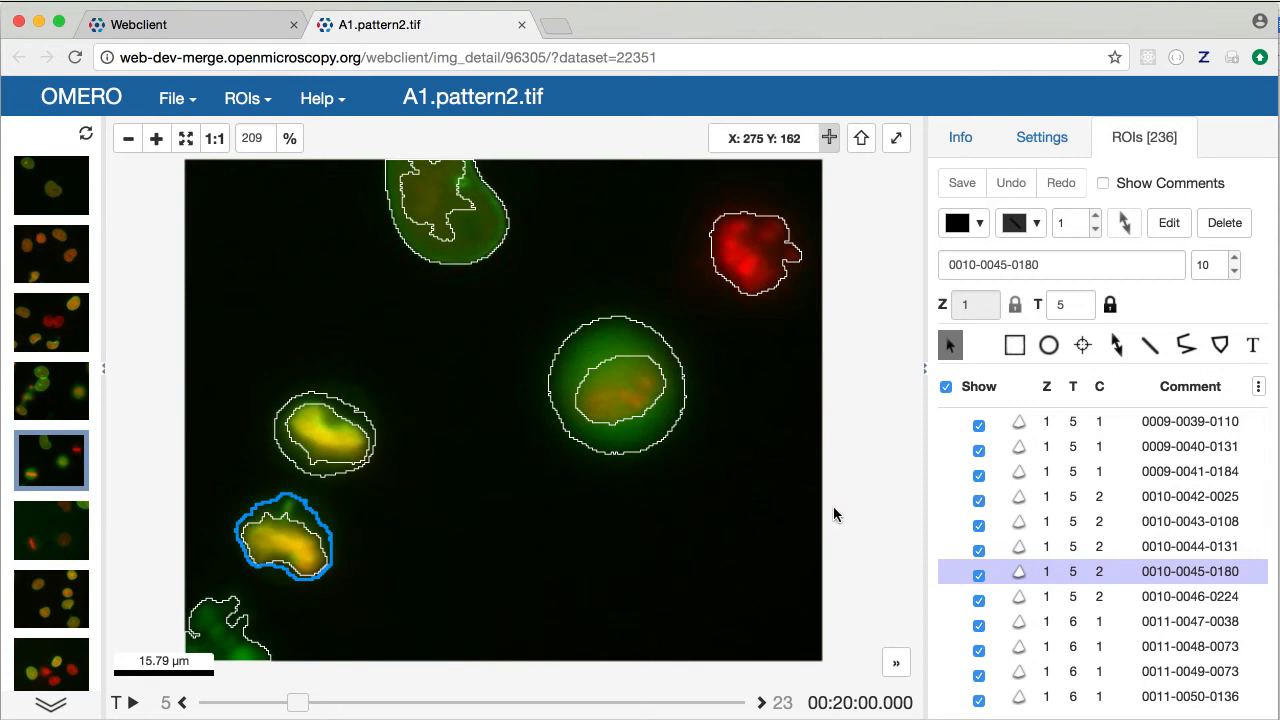
{"action": "scroll", "coordinate": [1068, 632], "scroll_direction": "down", "scroll_amount": 1}
{"action": "scroll", "coordinate": [1066, 632], "scroll_direction": "down", "scroll_amount": 4}
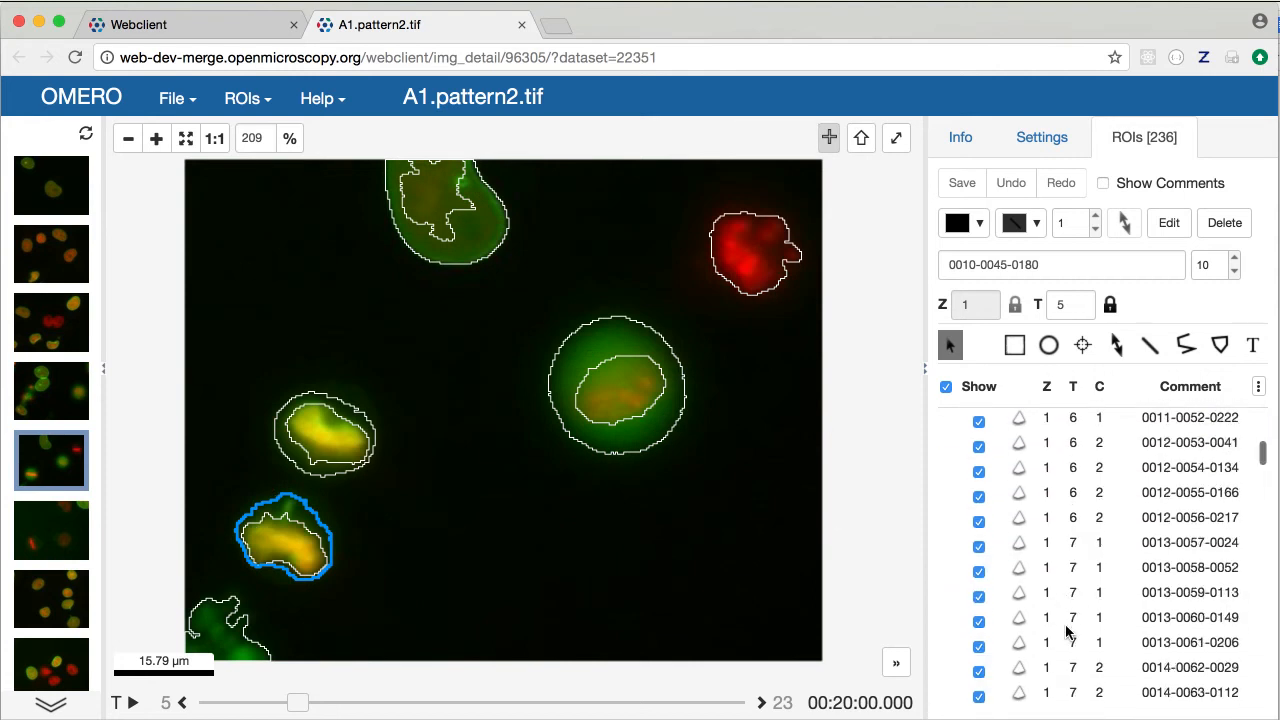
{"action": "left_click", "coordinate": [1074, 594]}
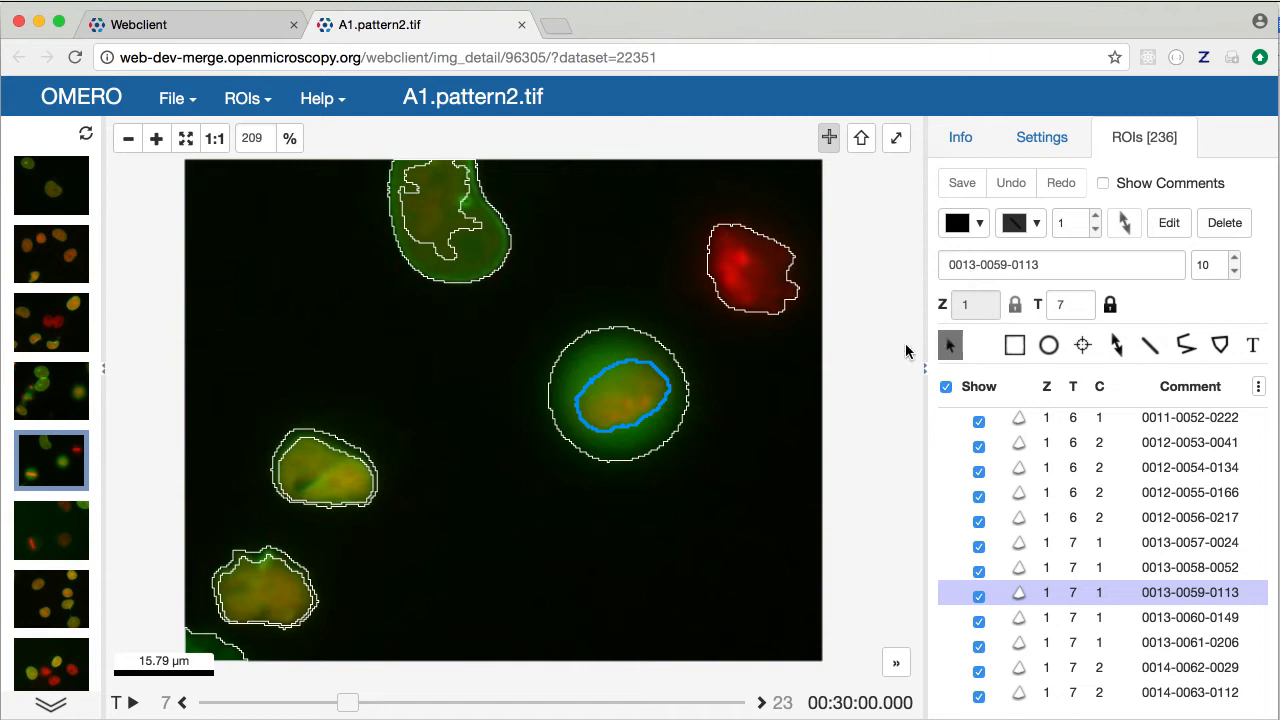
Drag two vertices of the nucleus outline, then undo both edits
{"action": "left_click_drag", "start_coordinate": [648, 420], "coordinate": [633, 466]}
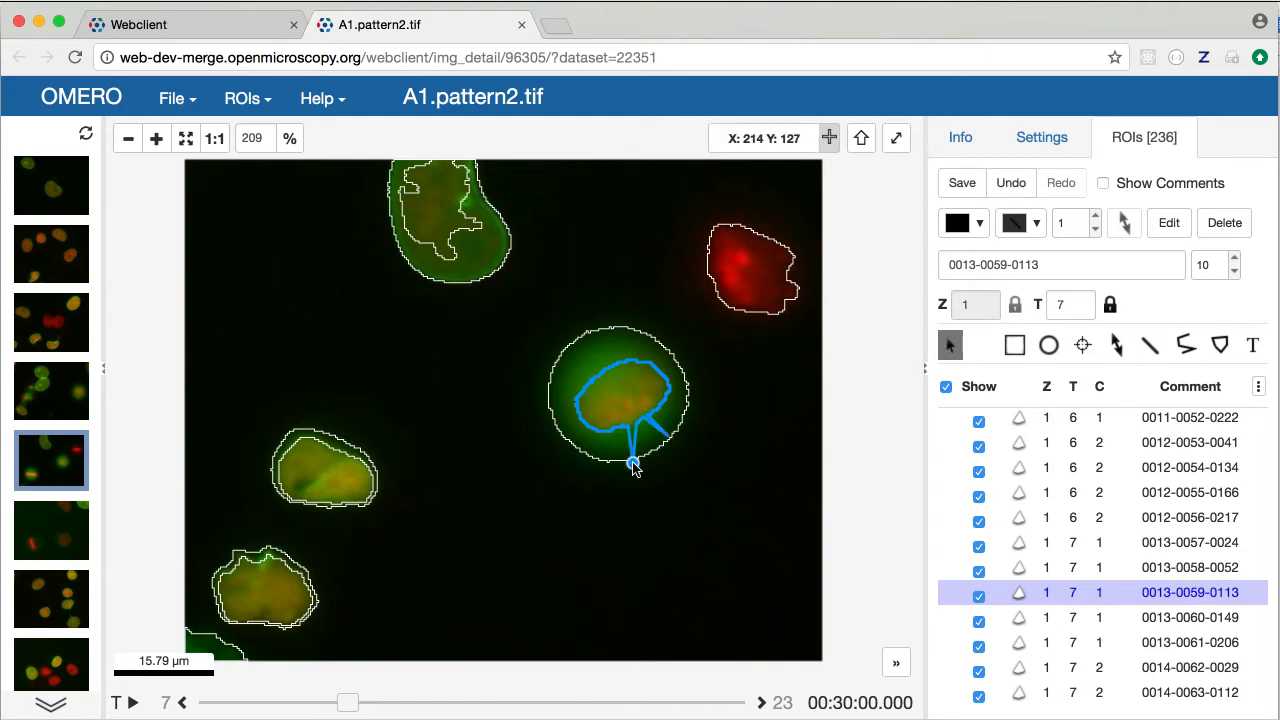
{"action": "left_click", "coordinate": [1011, 186]}
{"action": "left_click", "coordinate": [1011, 186]}
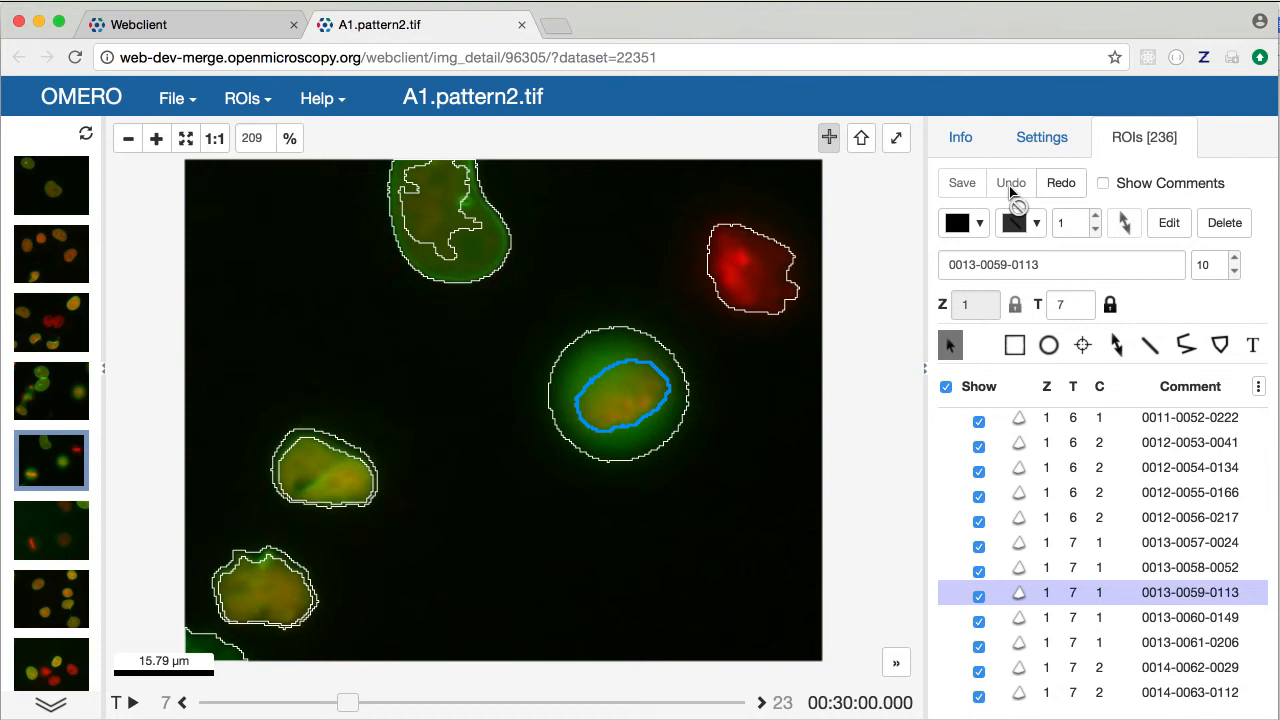
{"action": "scroll", "coordinate": [1043, 587], "scroll_direction": "down", "scroll_amount": 1}
{"action": "scroll", "coordinate": [1043, 587], "scroll_direction": "down", "scroll_amount": 15}
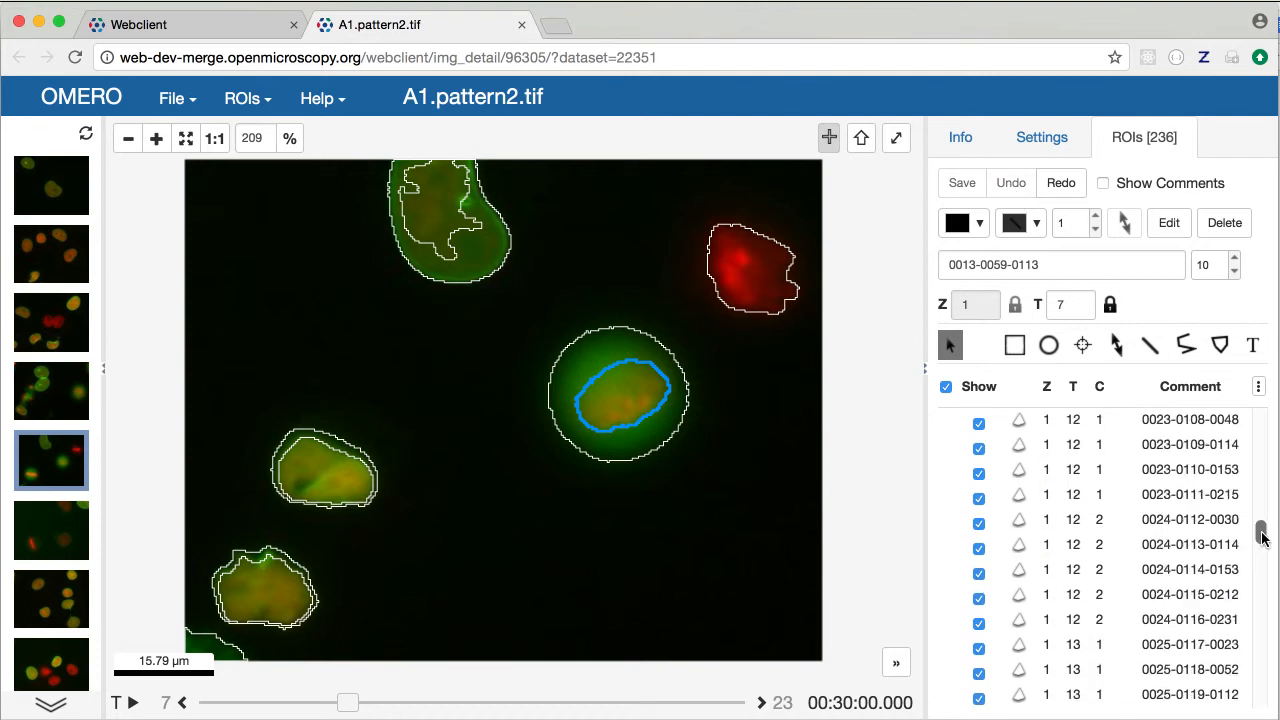
{"action": "left_click", "coordinate": [738, 700]}
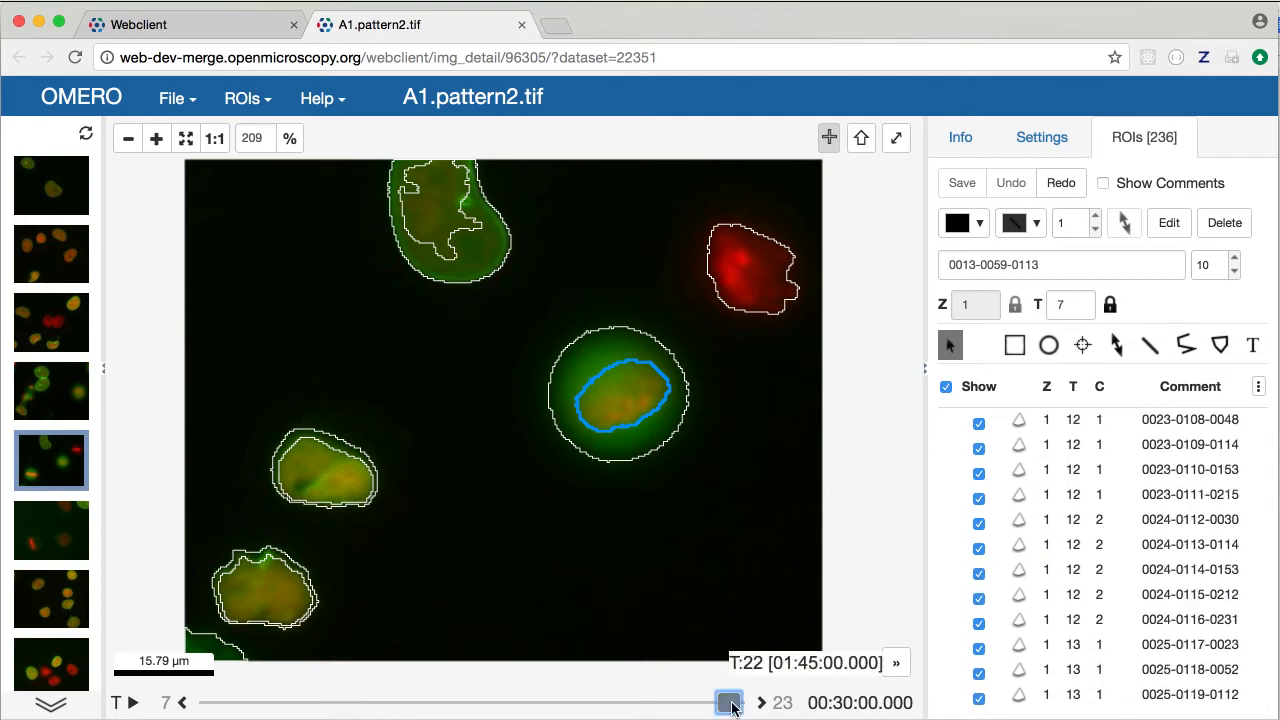
{"action": "left_click", "coordinate": [622, 460]}
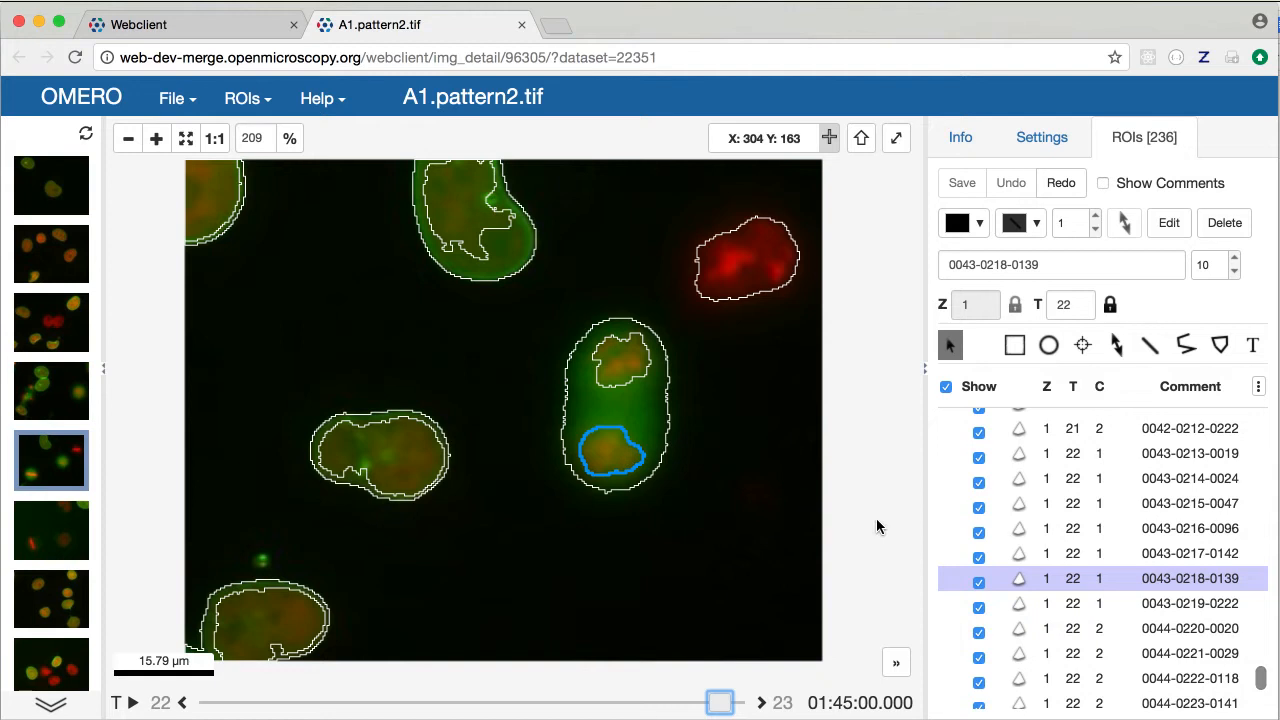
{"action": "scroll", "coordinate": [1045, 622], "scroll_direction": "down", "scroll_amount": 4}
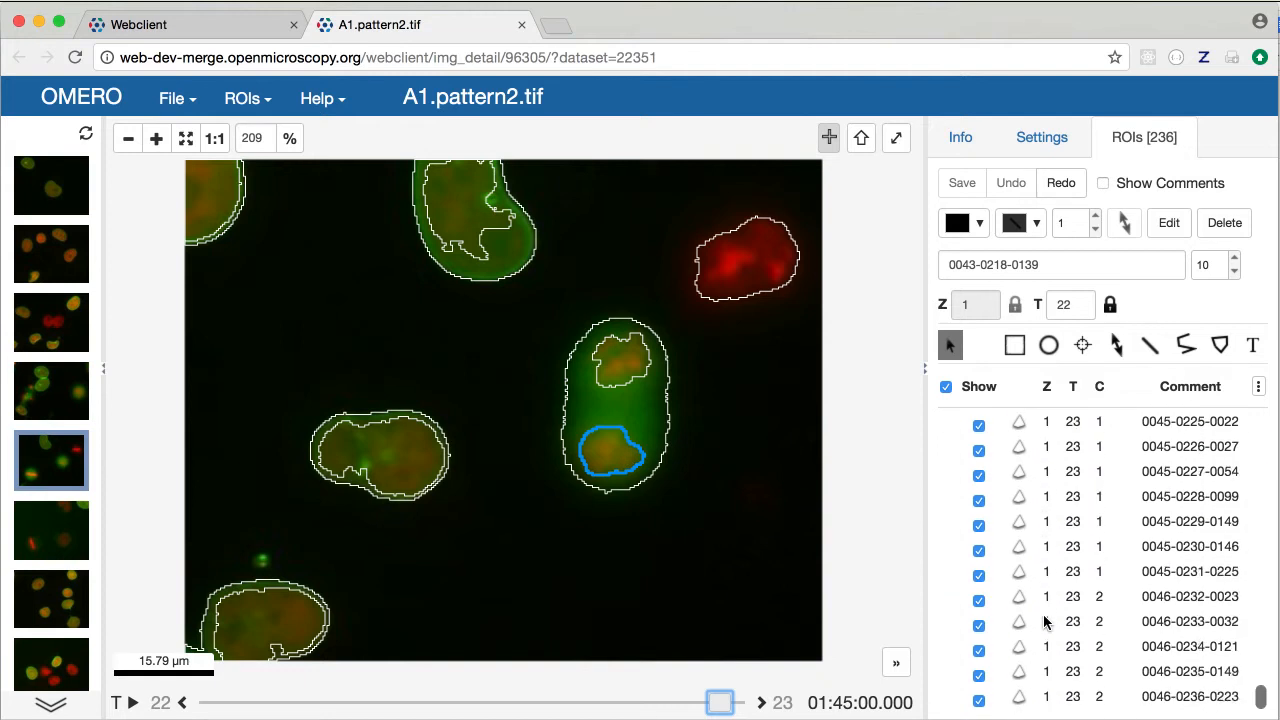
{"action": "left_click", "coordinate": [1047, 696]}
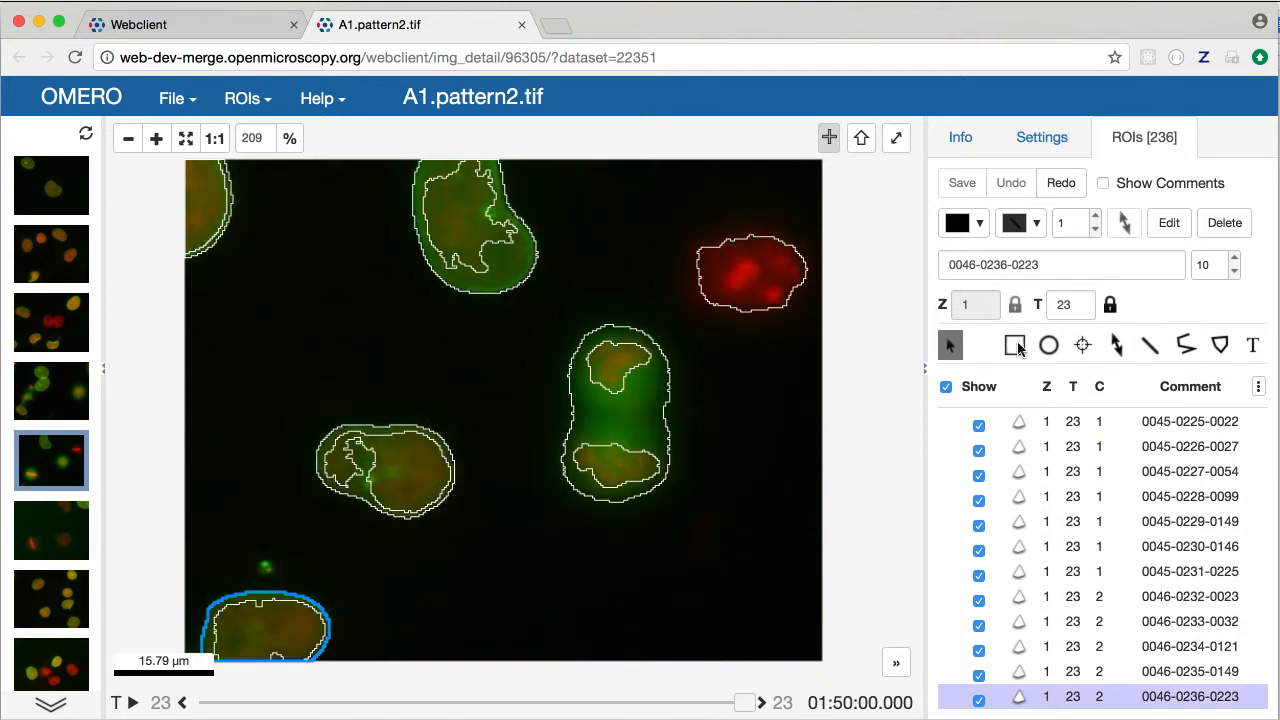
Draw two arrows pointing at the lower dividing nucleus and the red cell
{"action": "left_click", "coordinate": [1117, 345]}
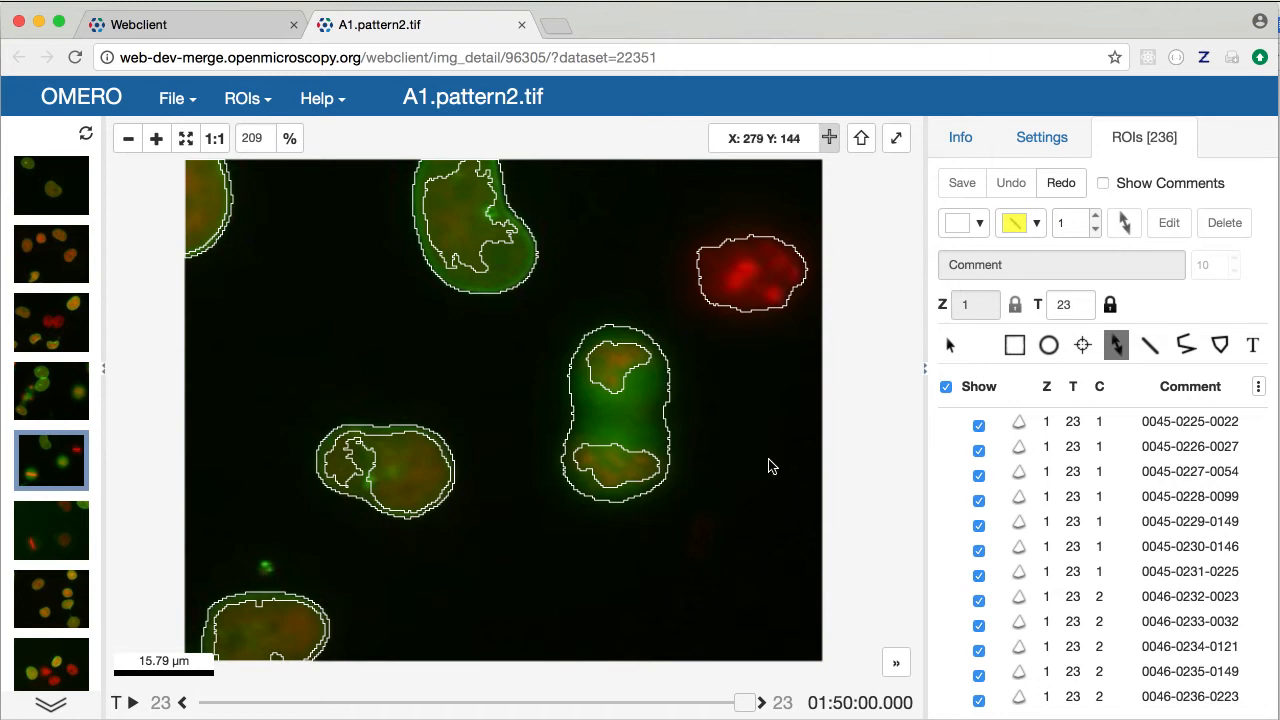
{"action": "left_click_drag", "start_coordinate": [757, 483], "coordinate": [670, 465]}
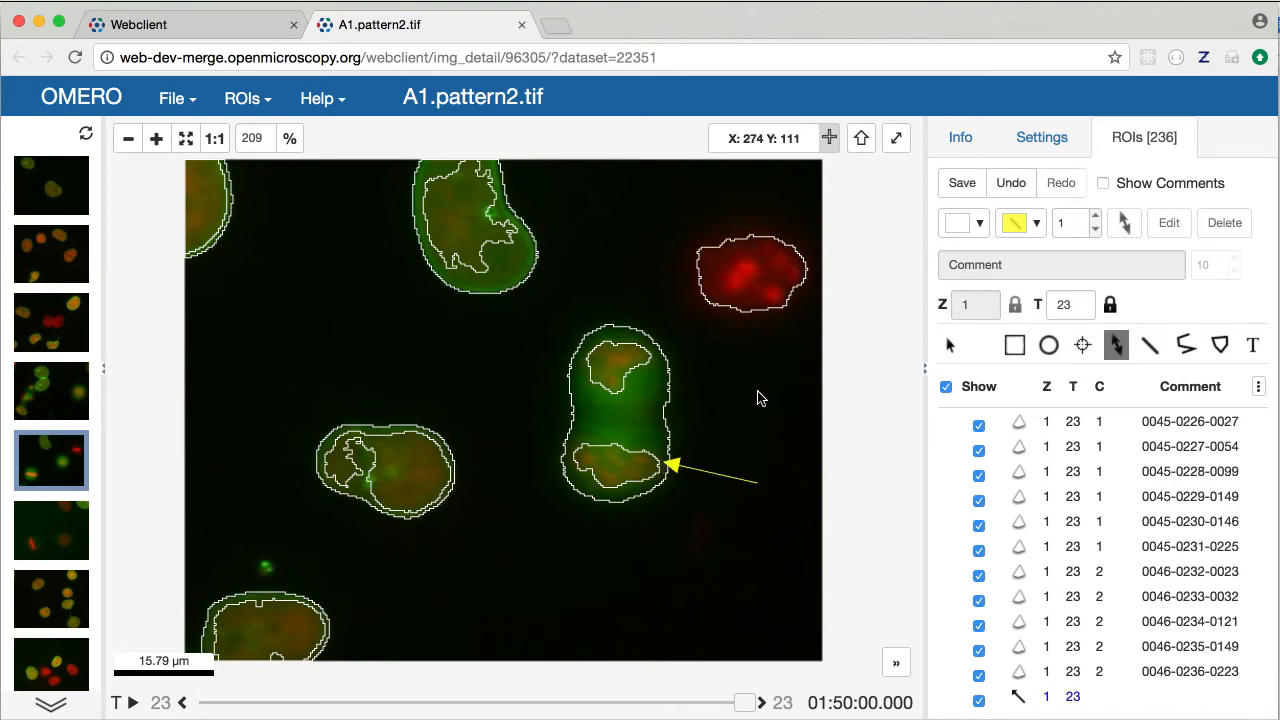
{"action": "left_click_drag", "start_coordinate": [757, 398], "coordinate": [757, 313]}
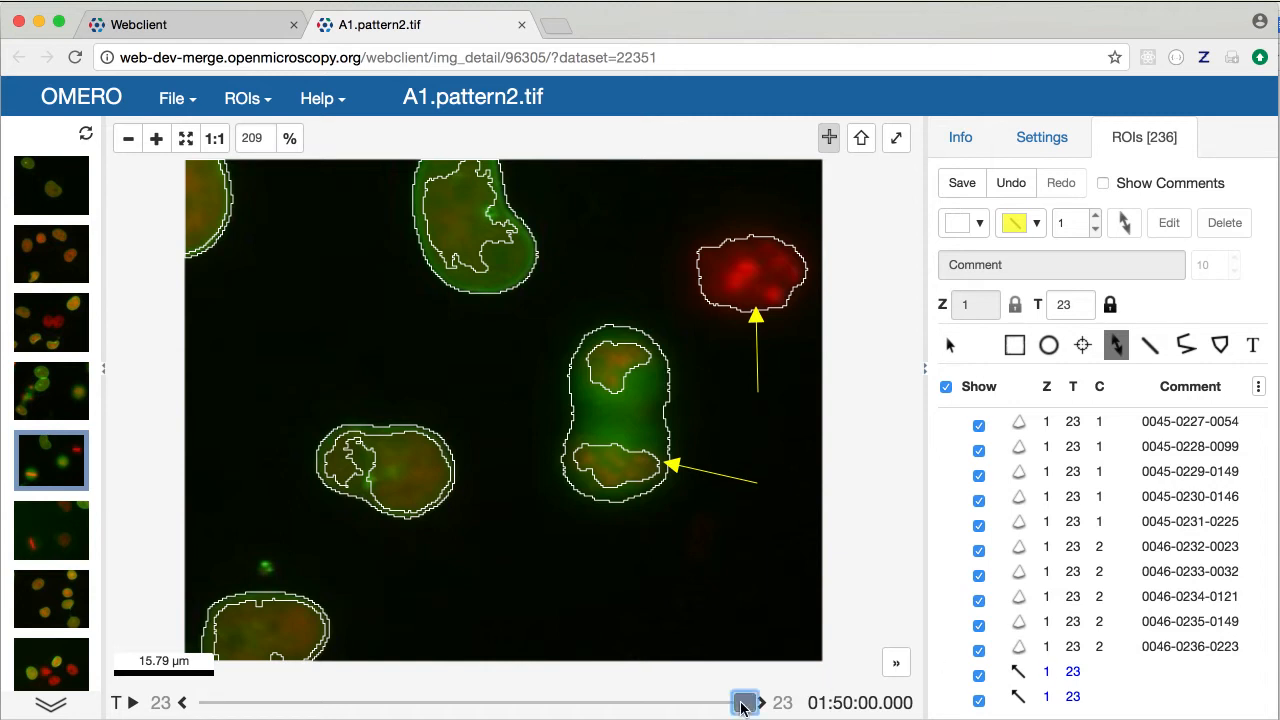
Select the upward arrow and unlock it from timepoint 23
{"action": "mouse_move", "coordinate": [745, 702]}
{"action": "left_mouse_down"}
{"action": "mouse_move", "coordinate": [703, 708]}
{"action": "mouse_move", "coordinate": [745, 703]}
{"action": "left_mouse_up"}
{"action": "left_click", "coordinate": [1056, 680]}
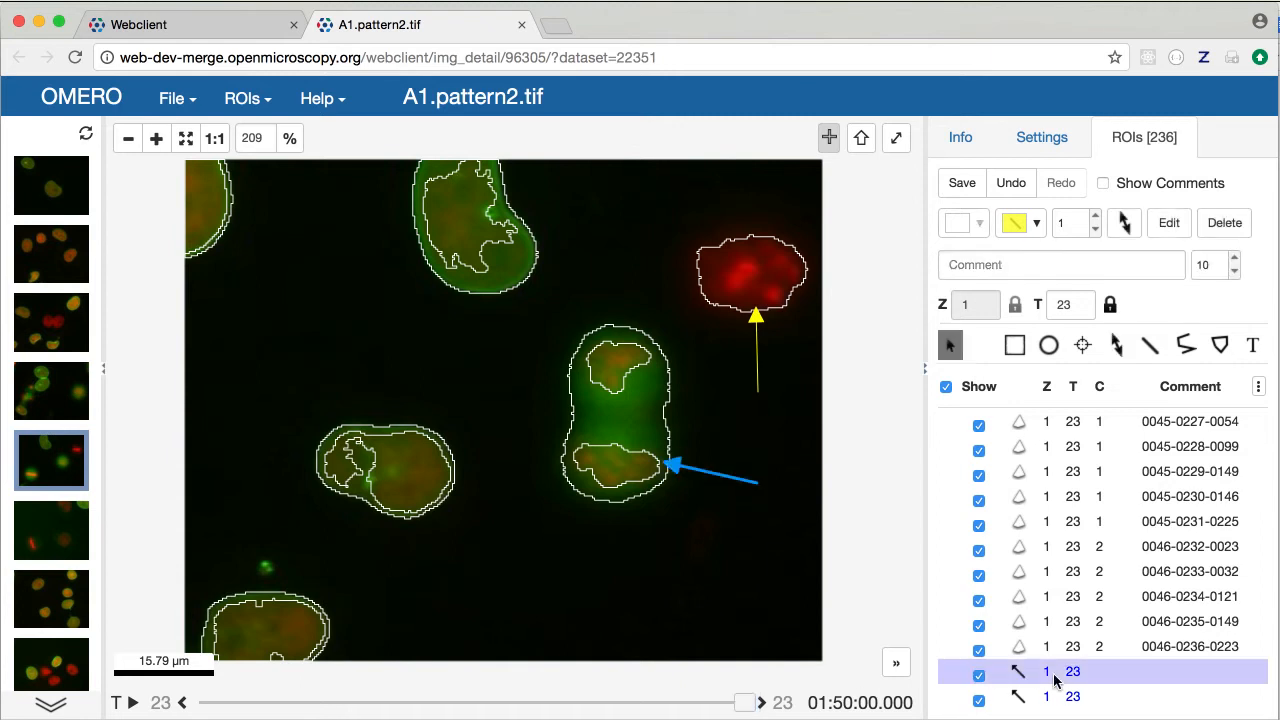
{"action": "left_click", "coordinate": [1066, 700]}
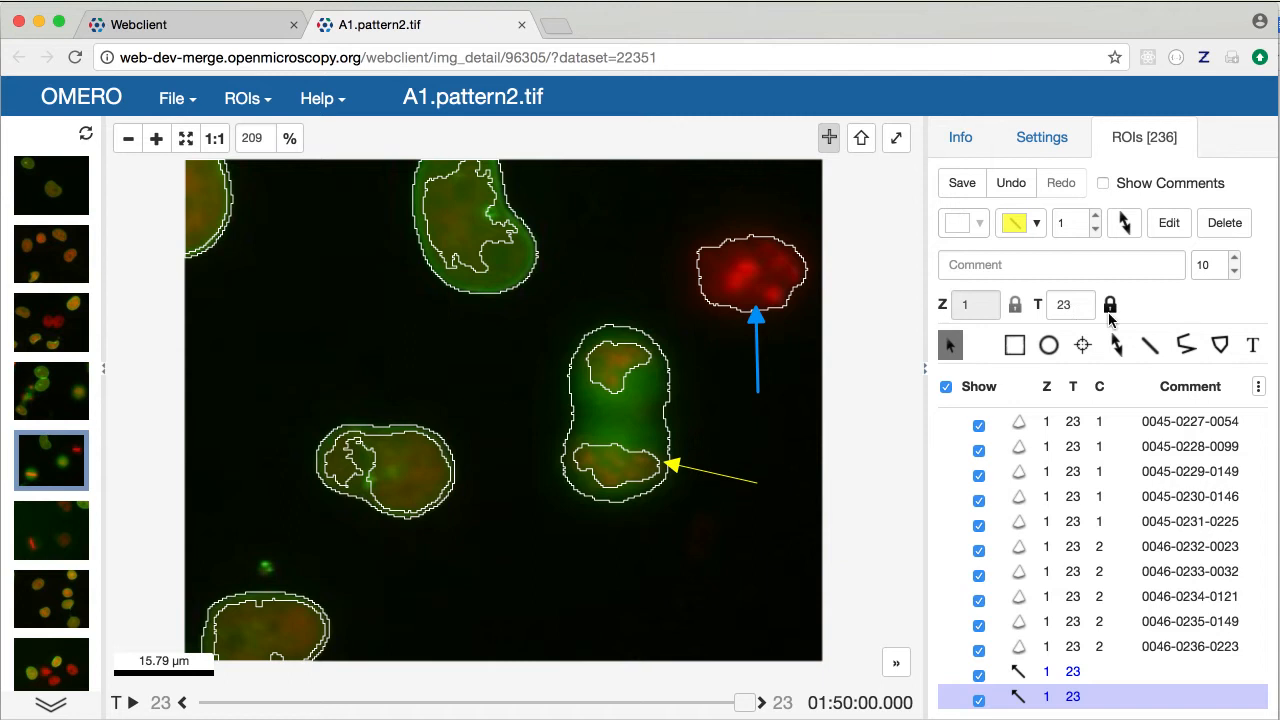
{"action": "left_click", "coordinate": [1110, 306]}
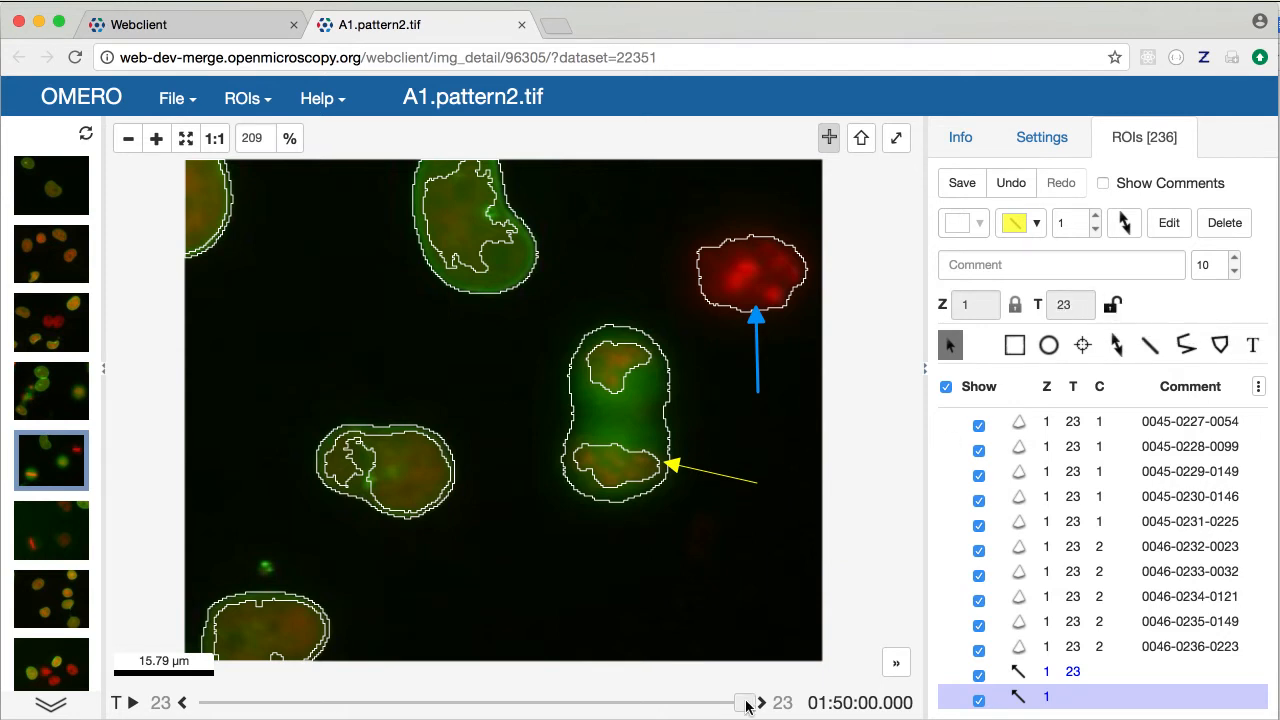
Tie the upward arrow to timepoint 16 and save both new arrow annotations
{"action": "left_click_drag", "start_coordinate": [746, 702], "coordinate": [569, 706]}
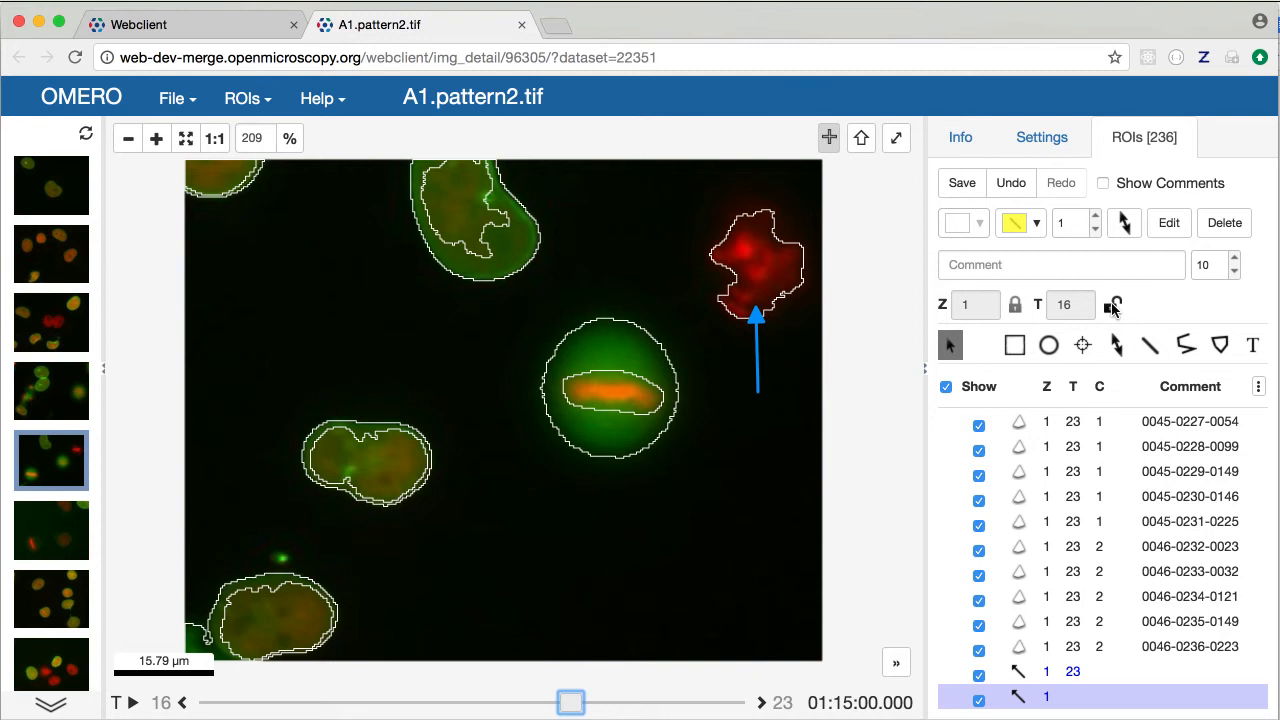
{"action": "left_click", "coordinate": [1113, 305]}
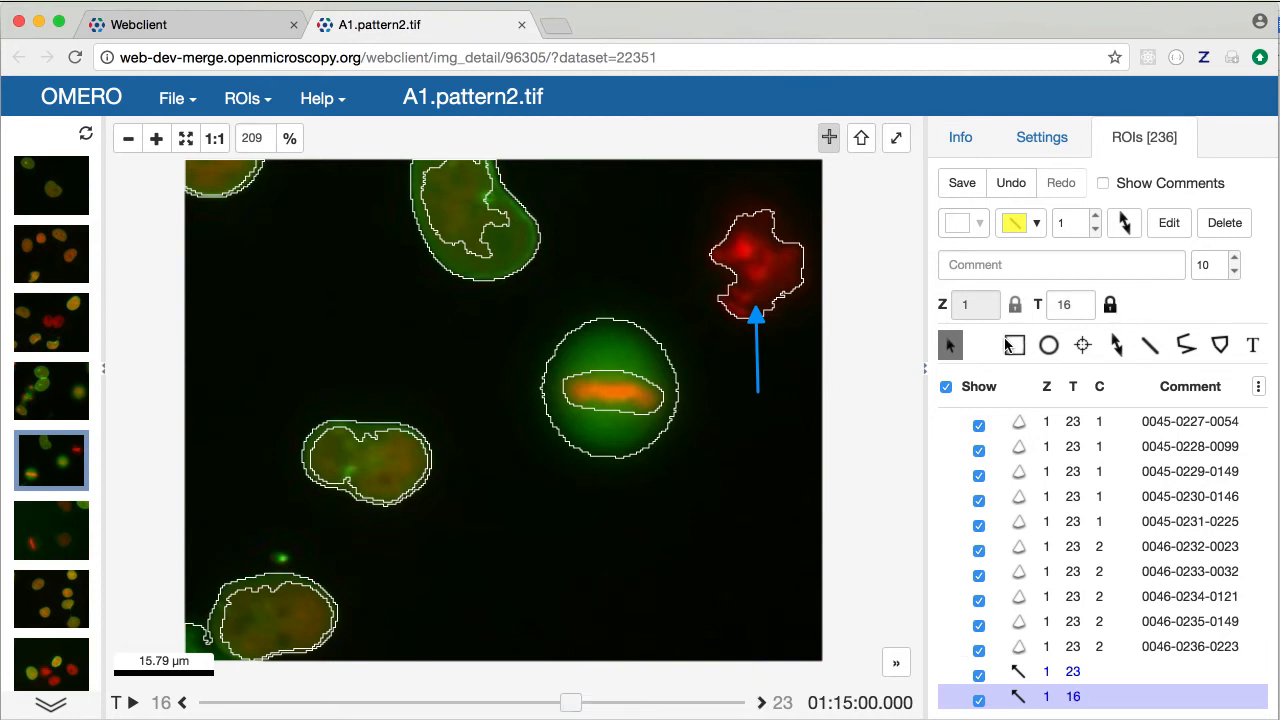
{"action": "left_click", "coordinate": [964, 185]}
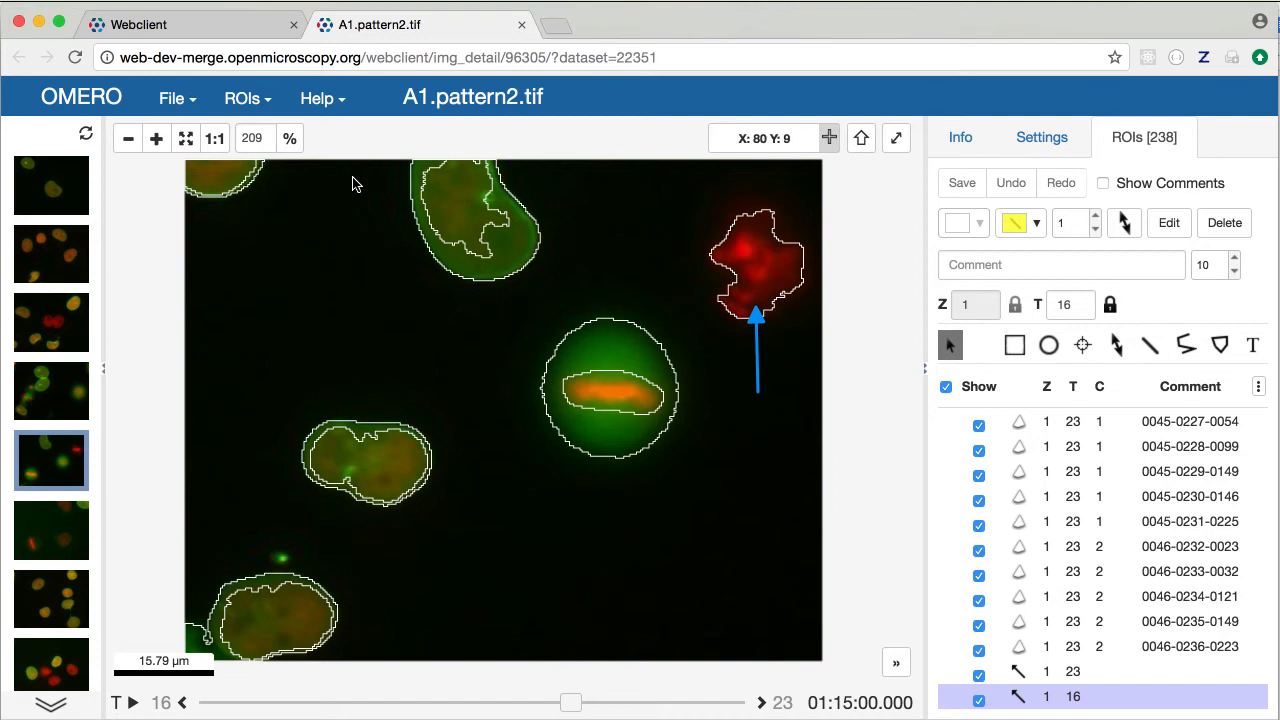
Export the current annotated view as A1.pattern2.tif (1).png and close its preview
{"action": "left_click", "coordinate": [172, 100]}
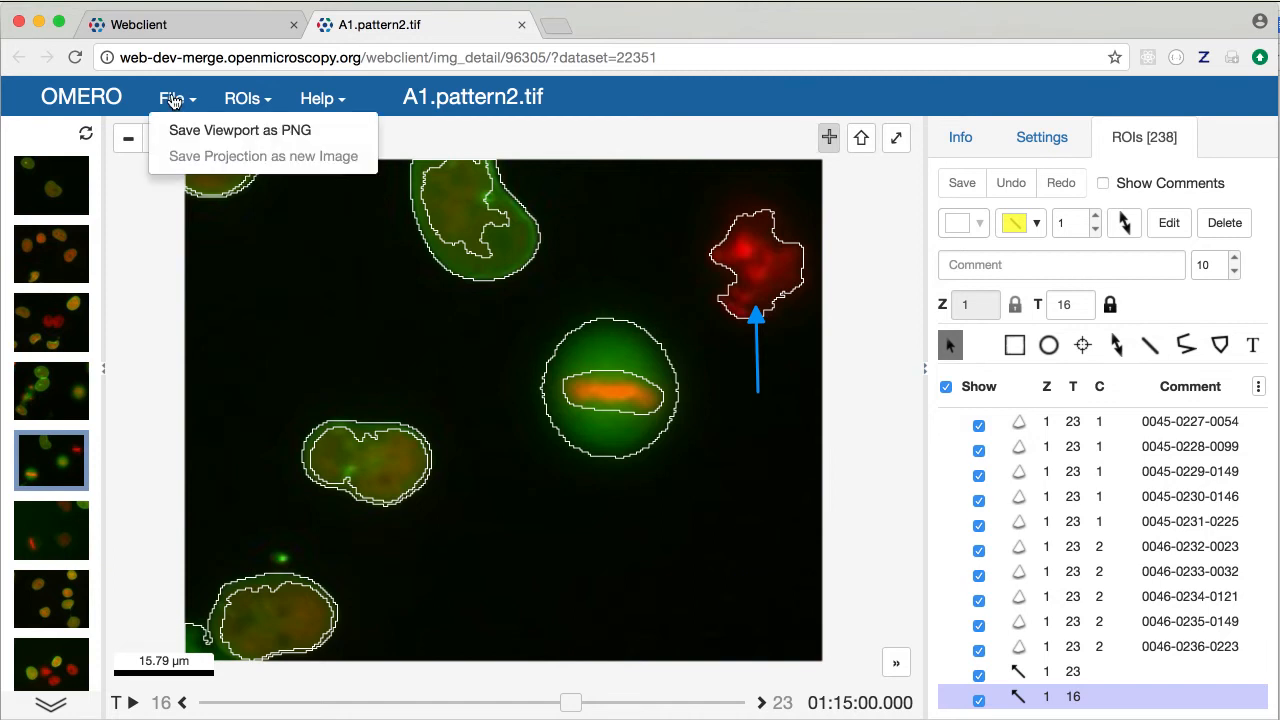
{"action": "left_click", "coordinate": [177, 130]}
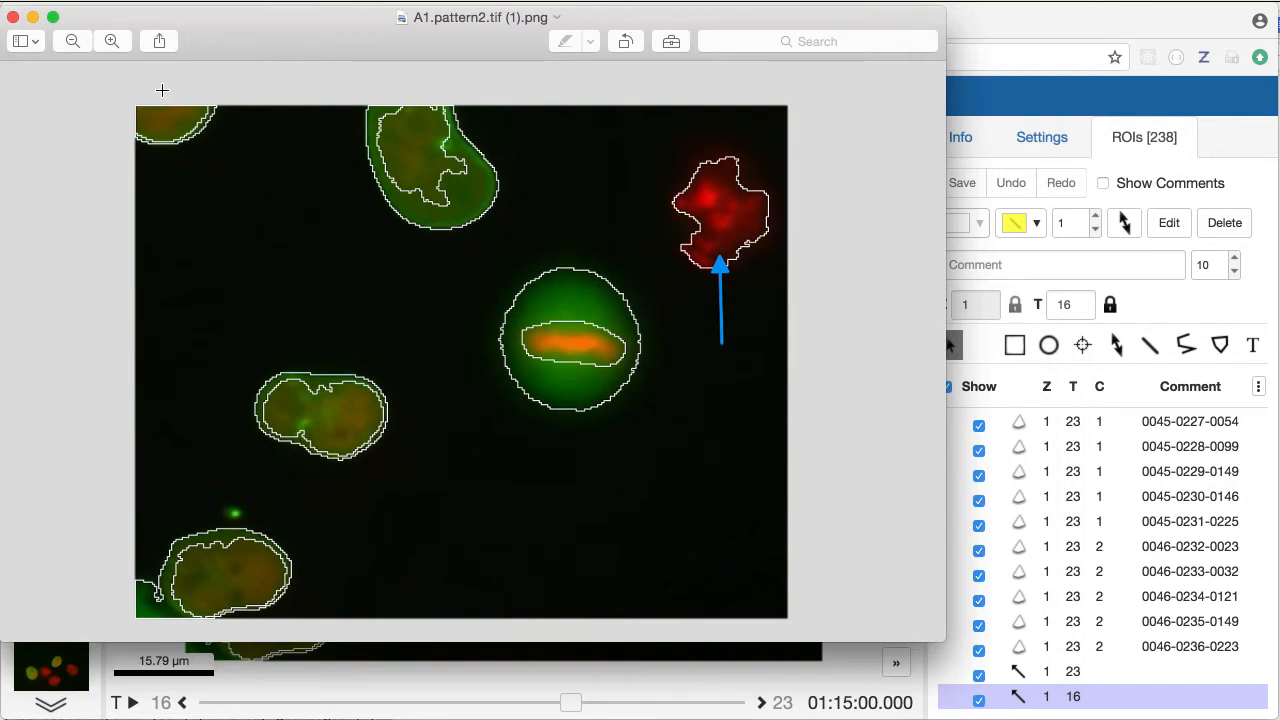
{"action": "left_click", "coordinate": [14, 19]}
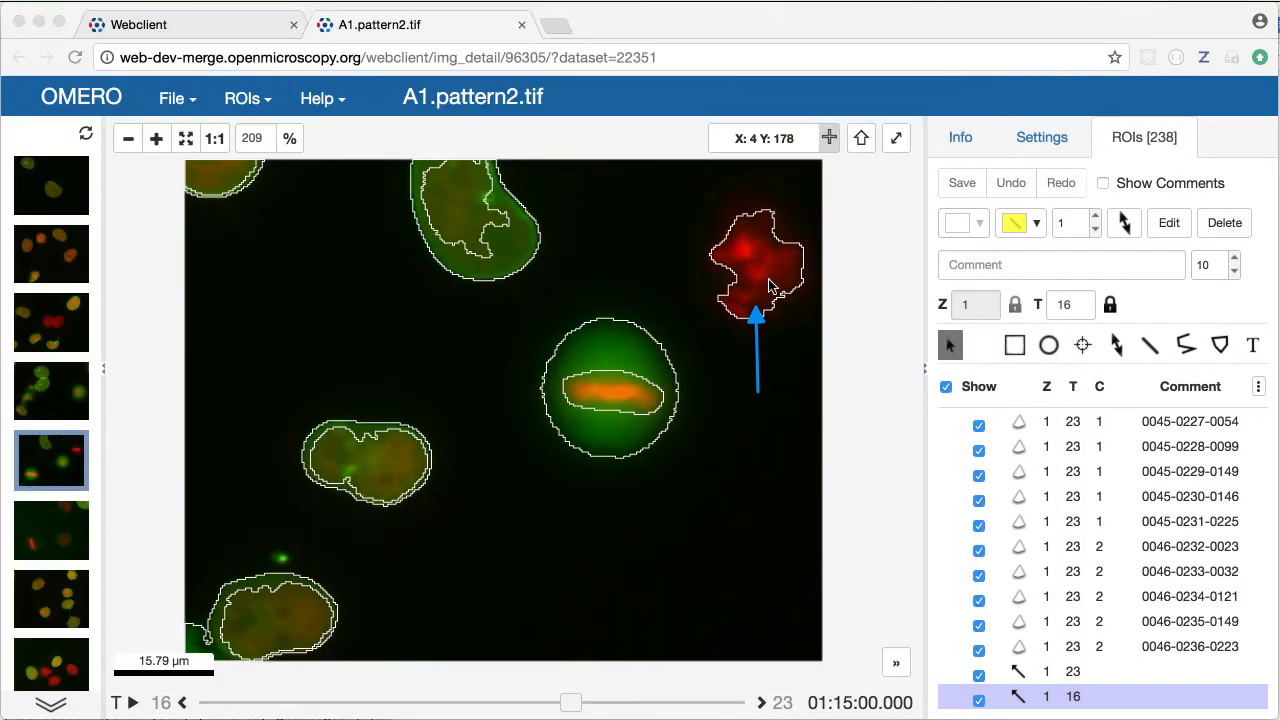
Scroll up the ROI list, then show the Settings with H2B at 32945–36863 and nuclear at 33190–36863
{"action": "scroll", "coordinate": [1099, 444], "scroll_direction": "up", "scroll_amount": 4}
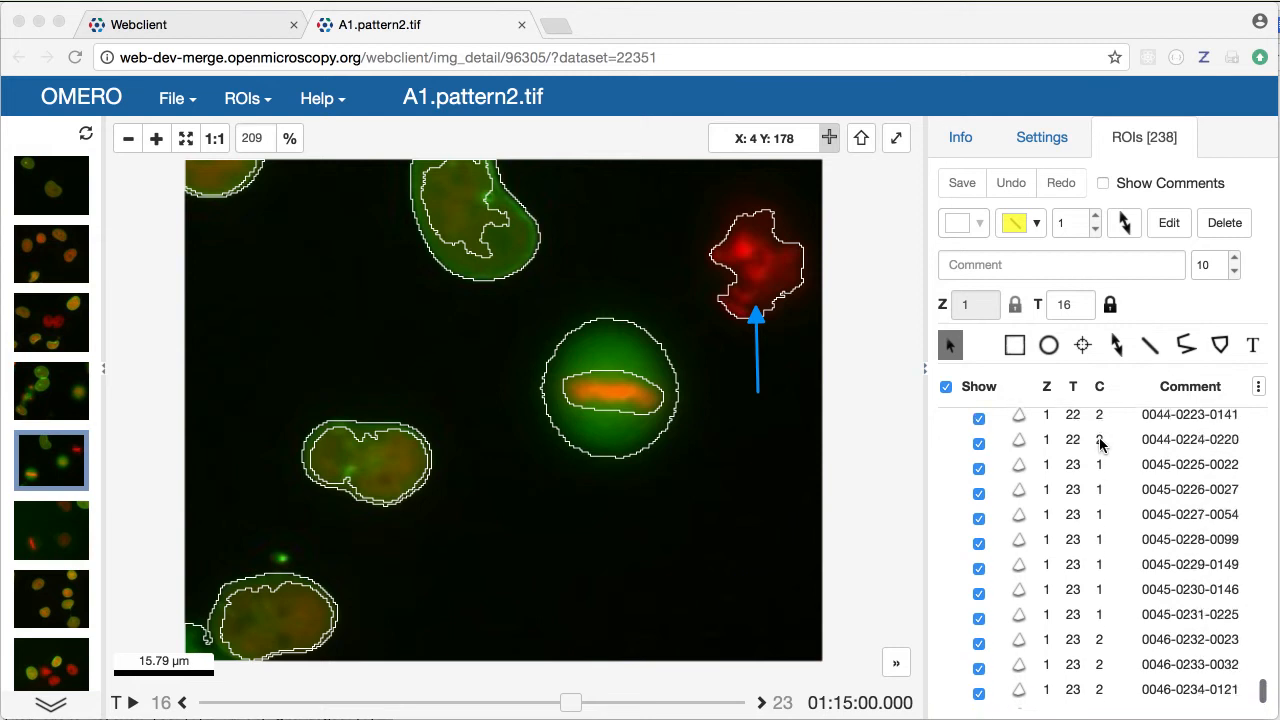
{"action": "scroll", "coordinate": [1099, 444], "scroll_direction": "up", "scroll_amount": 10}
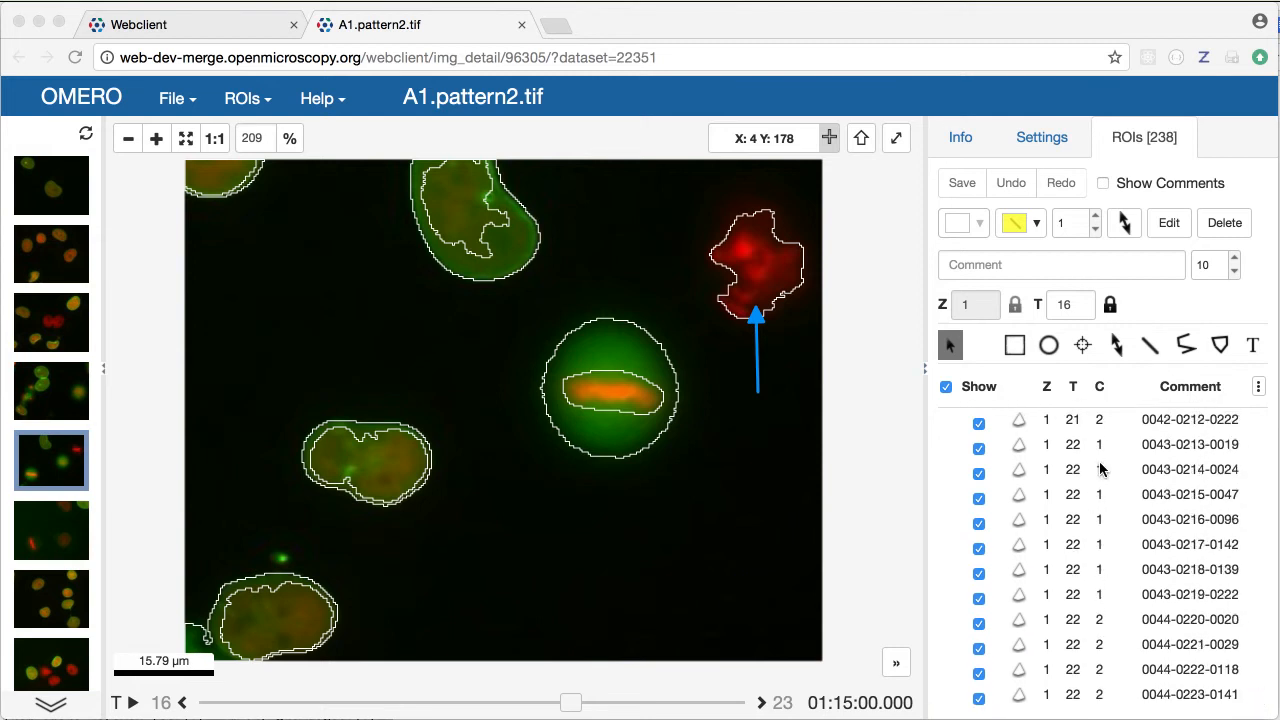
{"action": "scroll", "coordinate": [1099, 469], "scroll_direction": "up", "scroll_amount": 20}
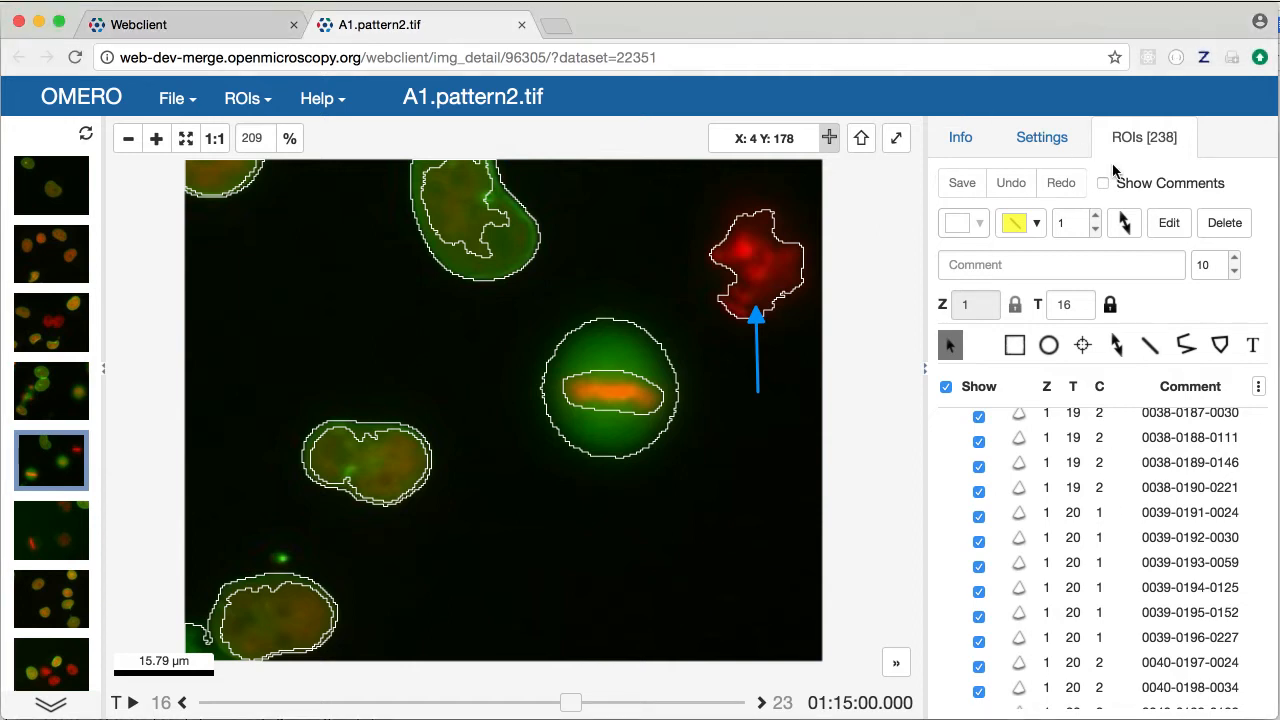
{"action": "left_click", "coordinate": [1040, 139]}
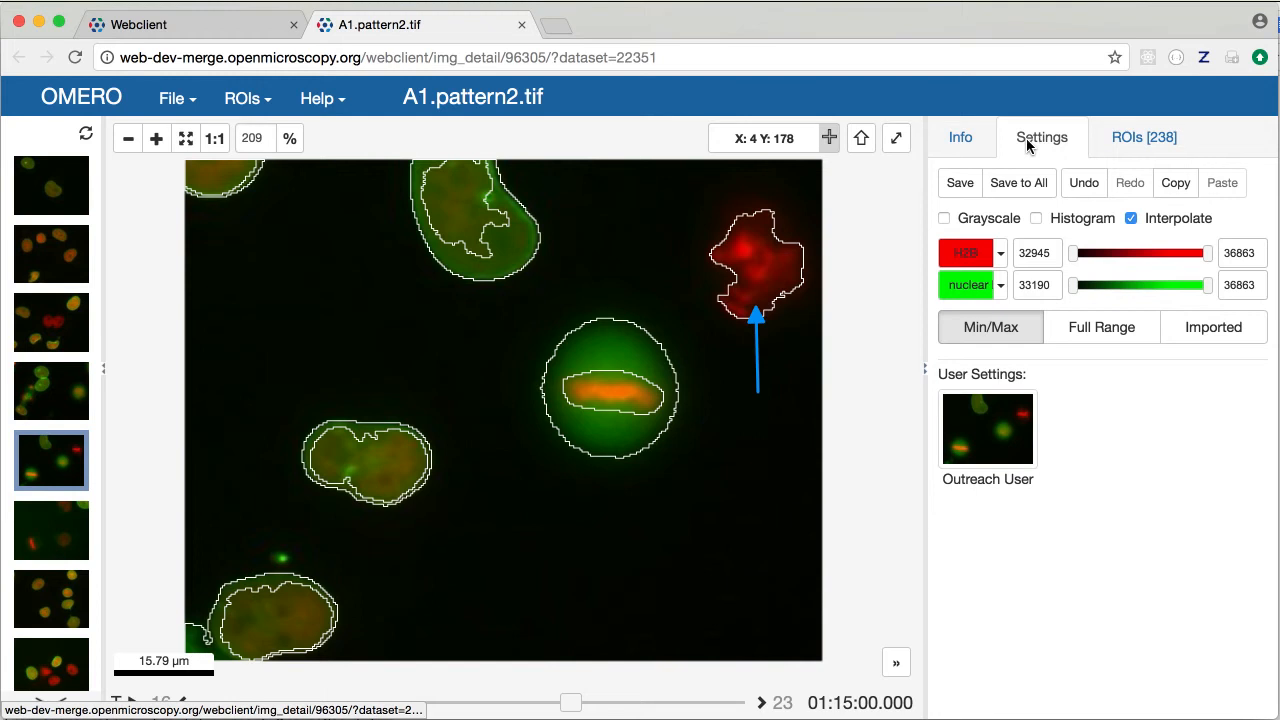
{"action": "left_click", "coordinate": [966, 288]}
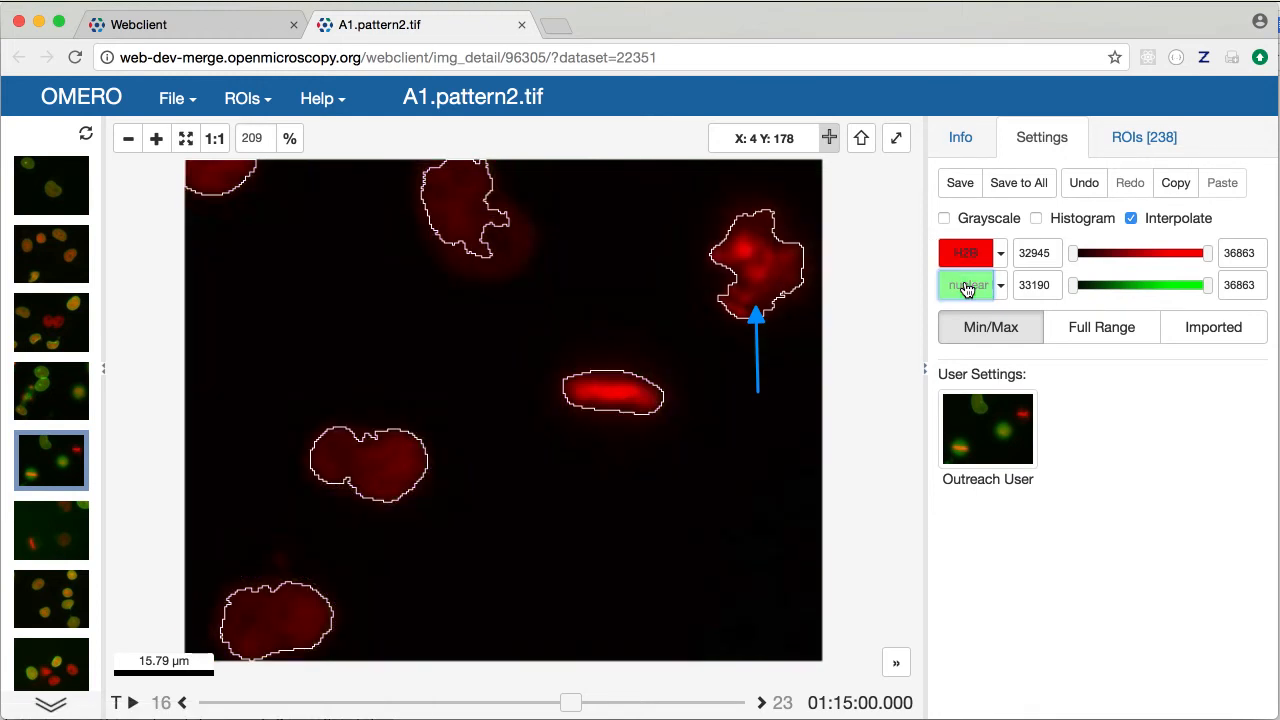
{"action": "left_click", "coordinate": [966, 288]}
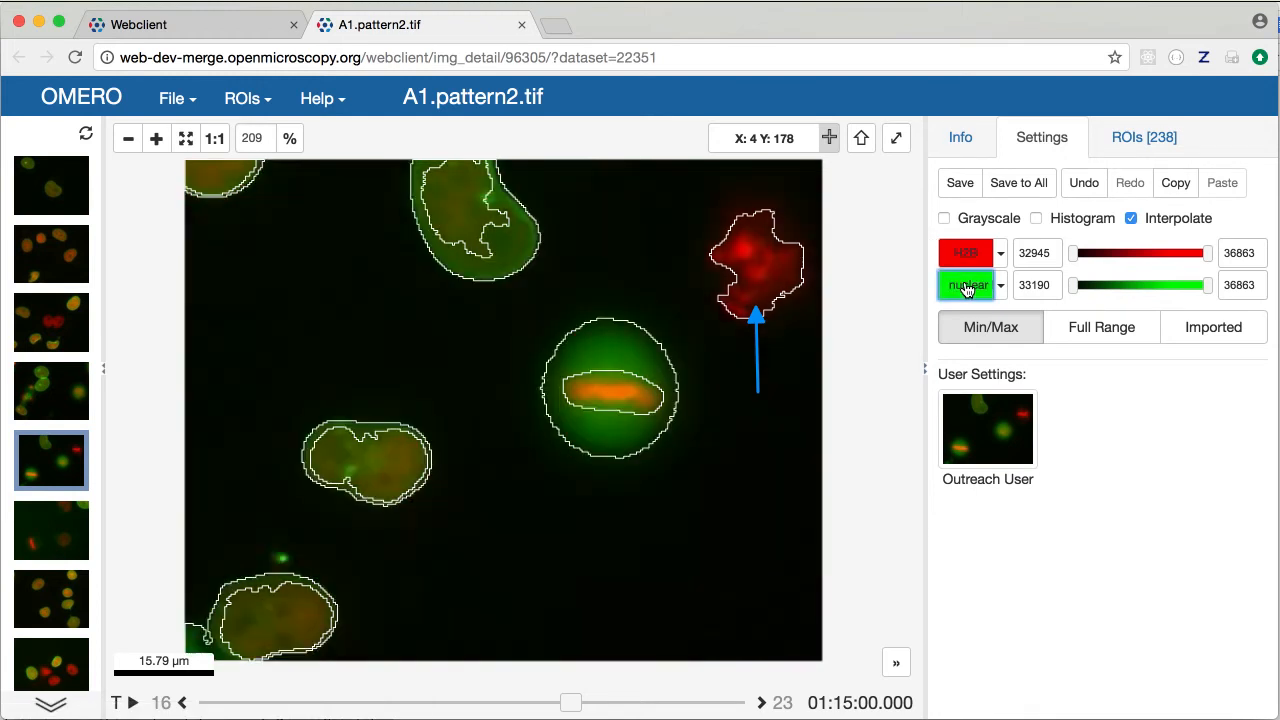
{"action": "left_click", "coordinate": [966, 289]}
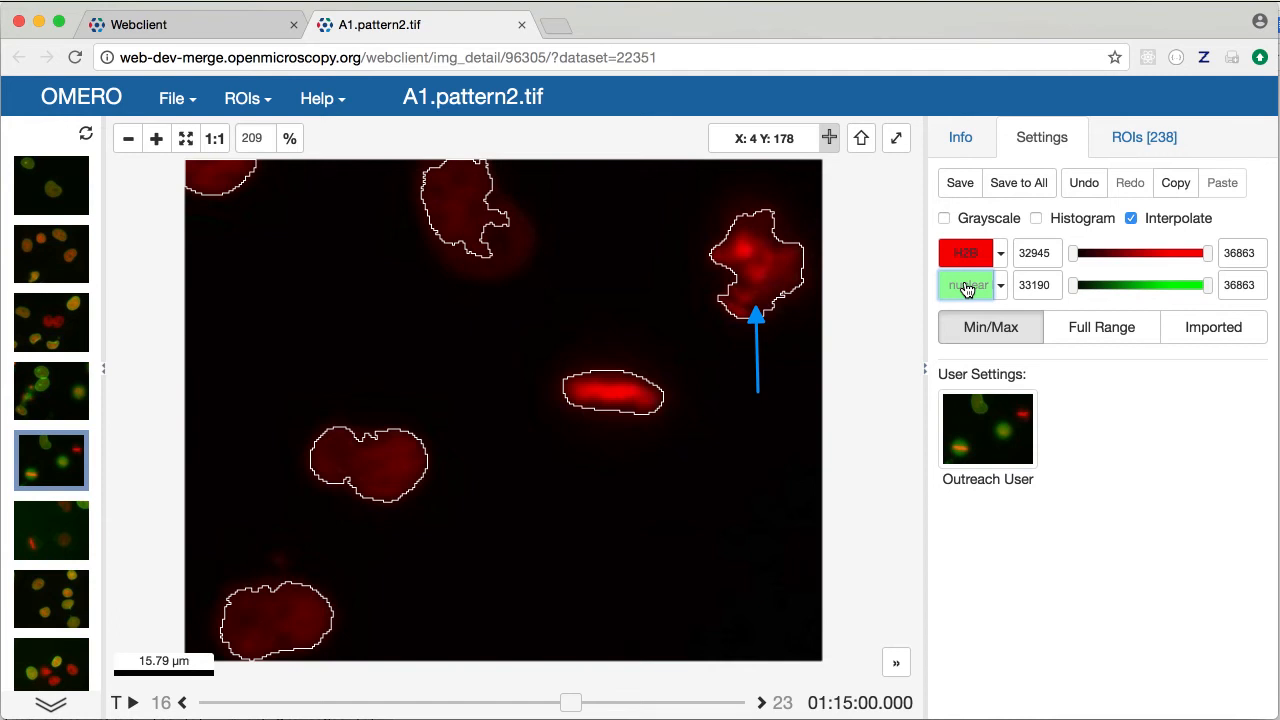
{"action": "left_click", "coordinate": [966, 289]}
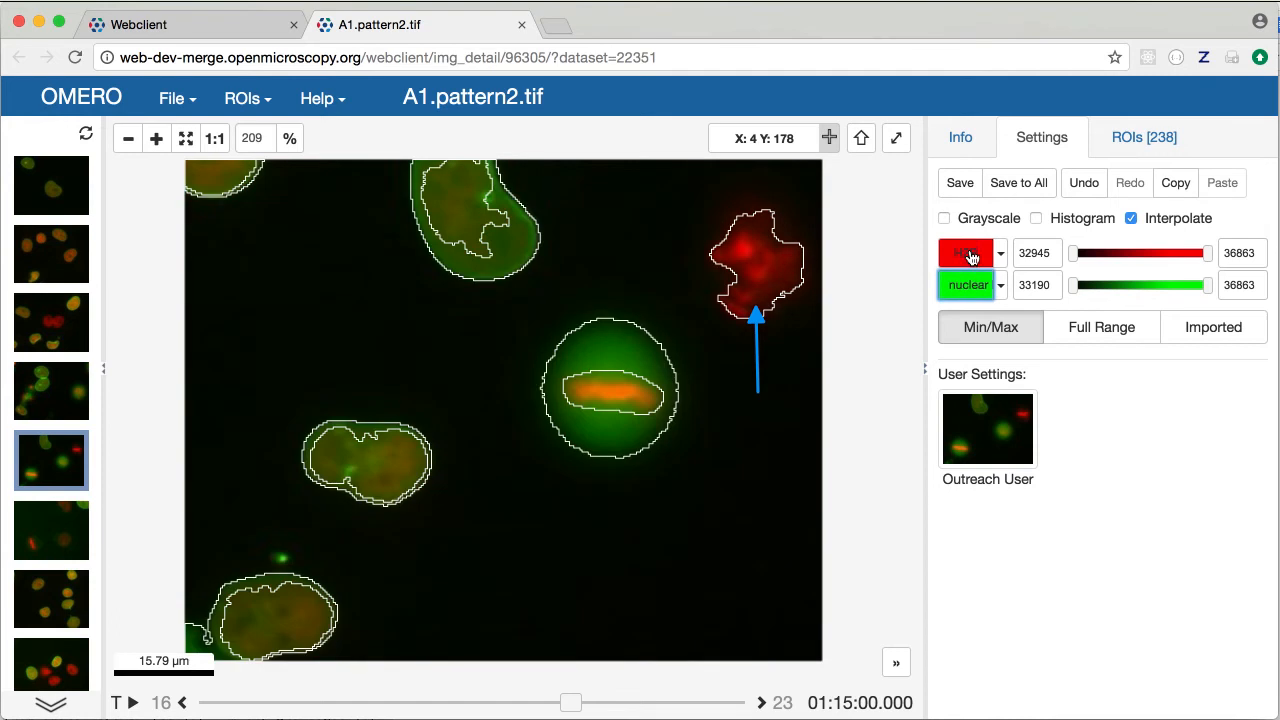
{"action": "left_click", "coordinate": [970, 256]}
{"action": "left_click", "coordinate": [970, 256]}
{"action": "left_click", "coordinate": [960, 252]}
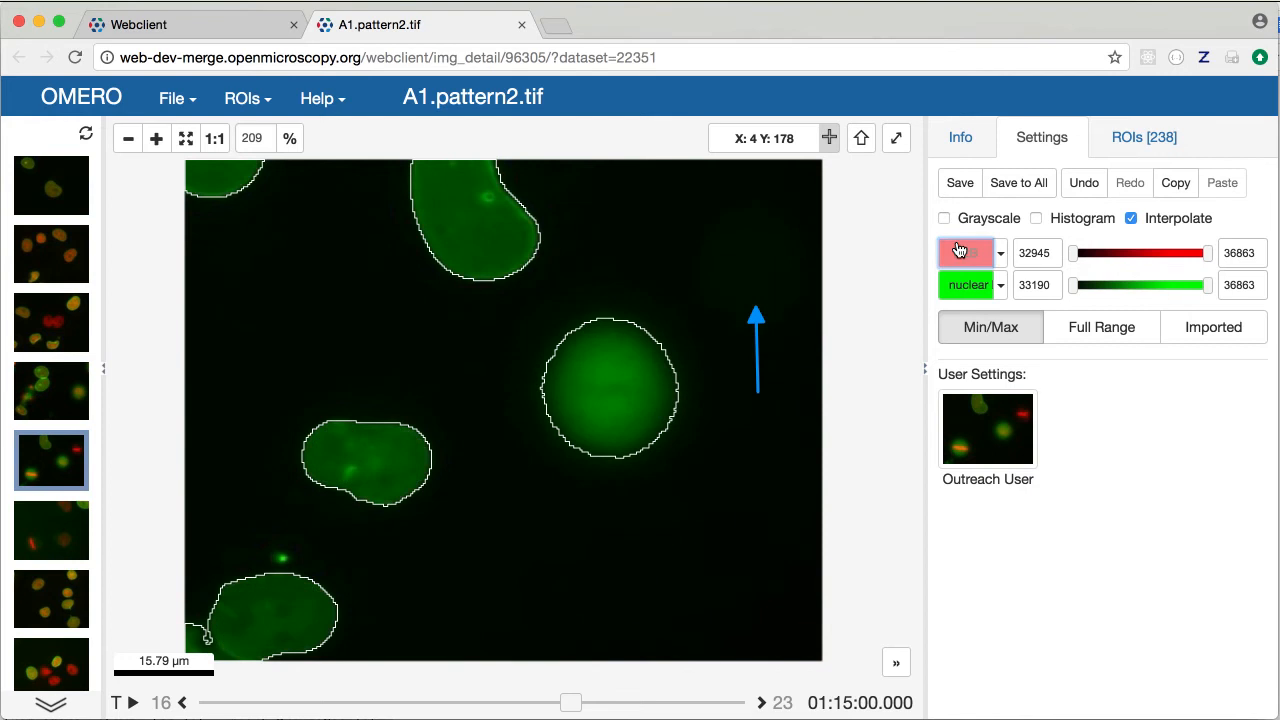
{"action": "left_click", "coordinate": [829, 144]}
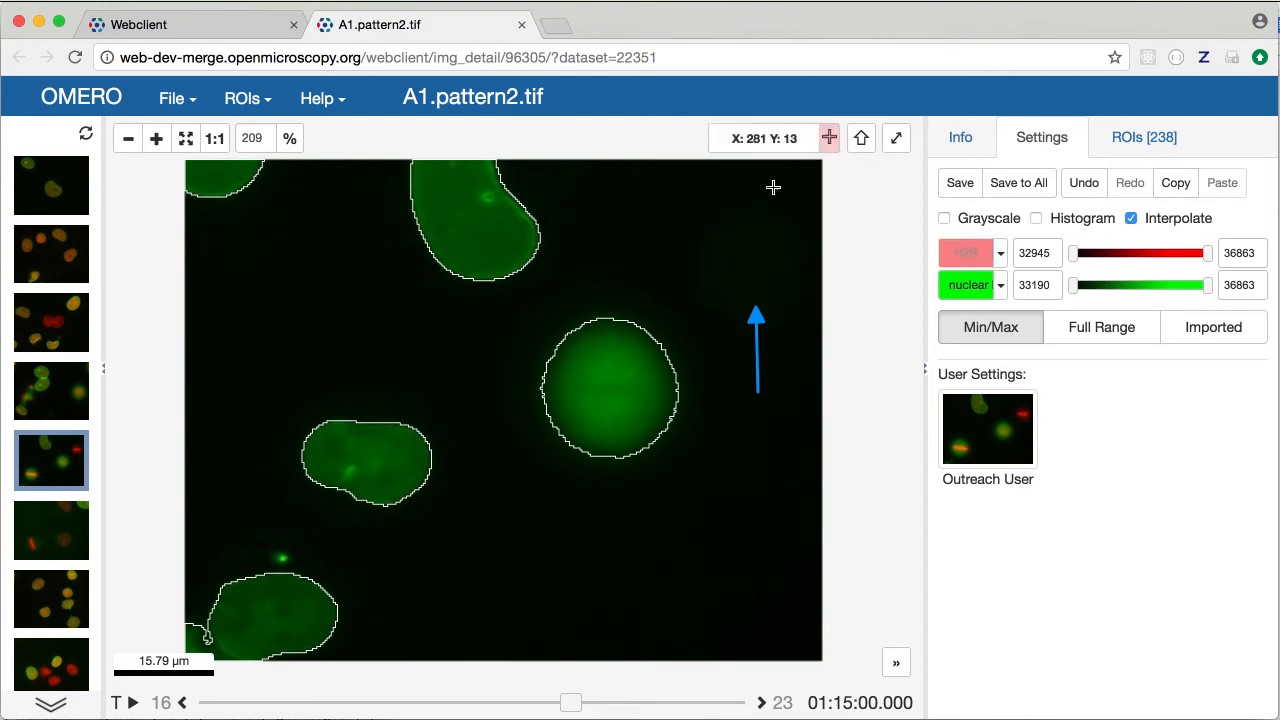
{"action": "mouse_move", "coordinate": [625, 359]}
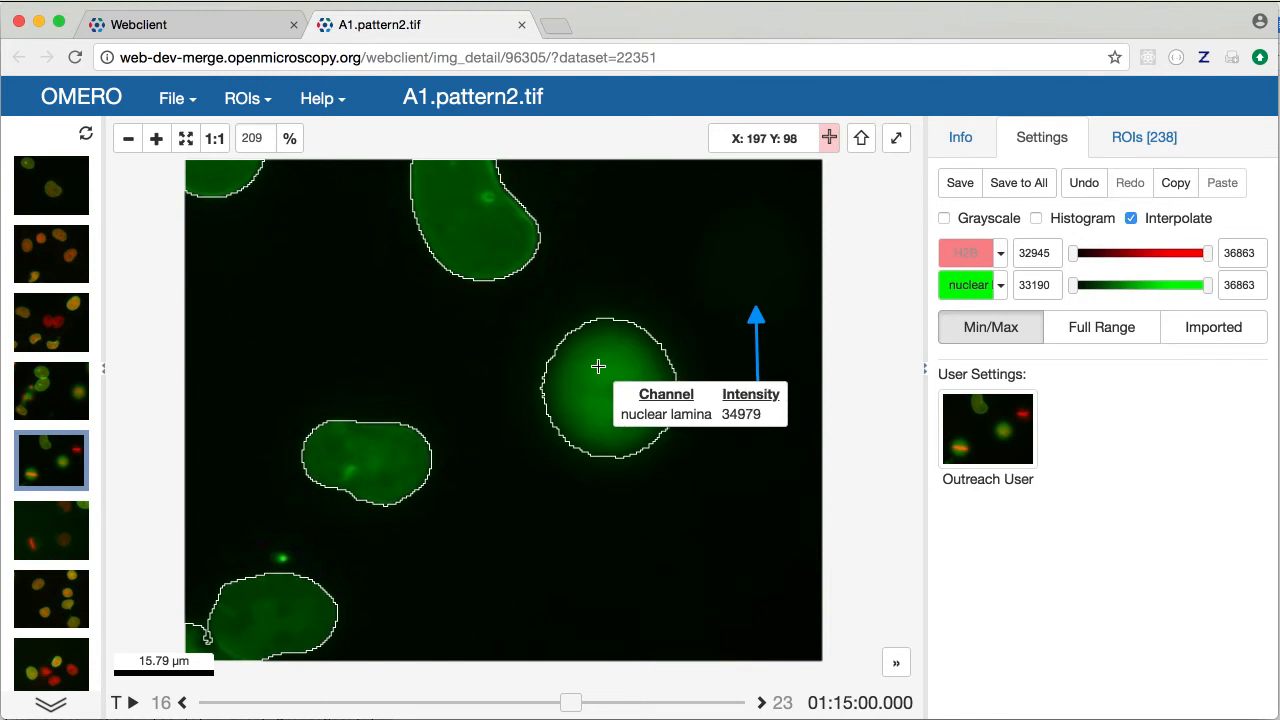
{"action": "mouse_move", "coordinate": [492, 252]}
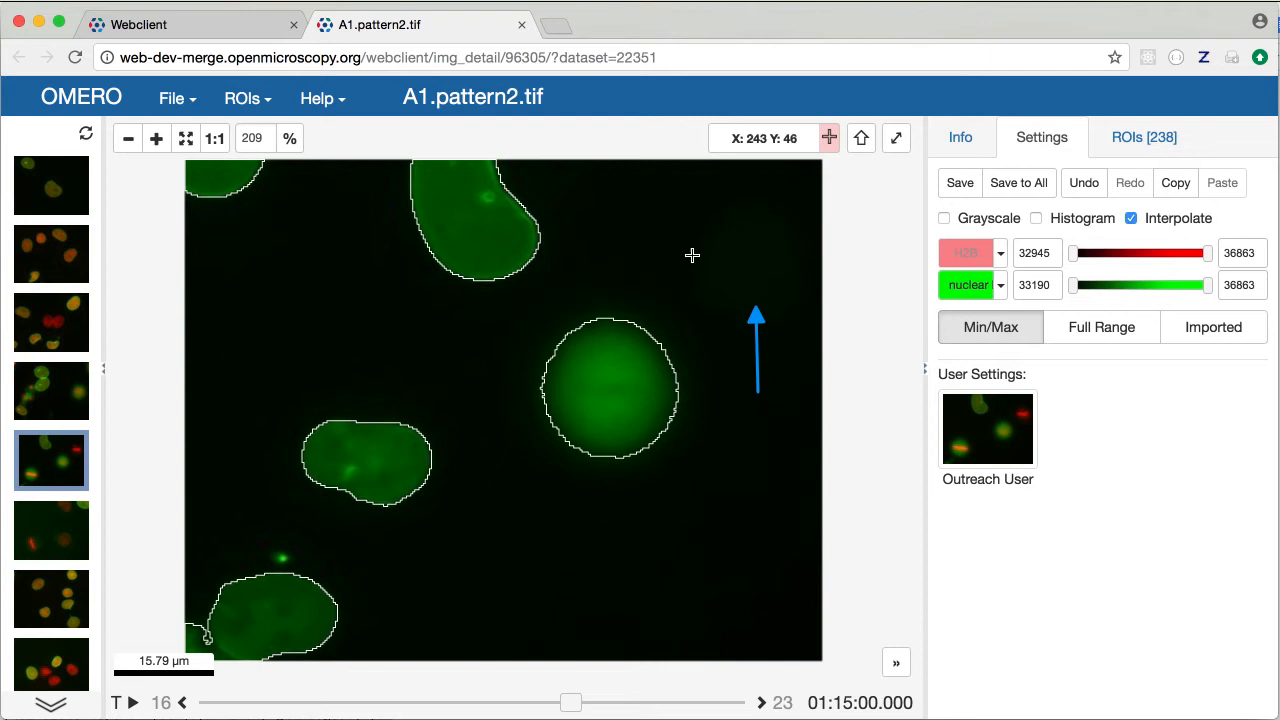
{"action": "left_click", "coordinate": [965, 253]}
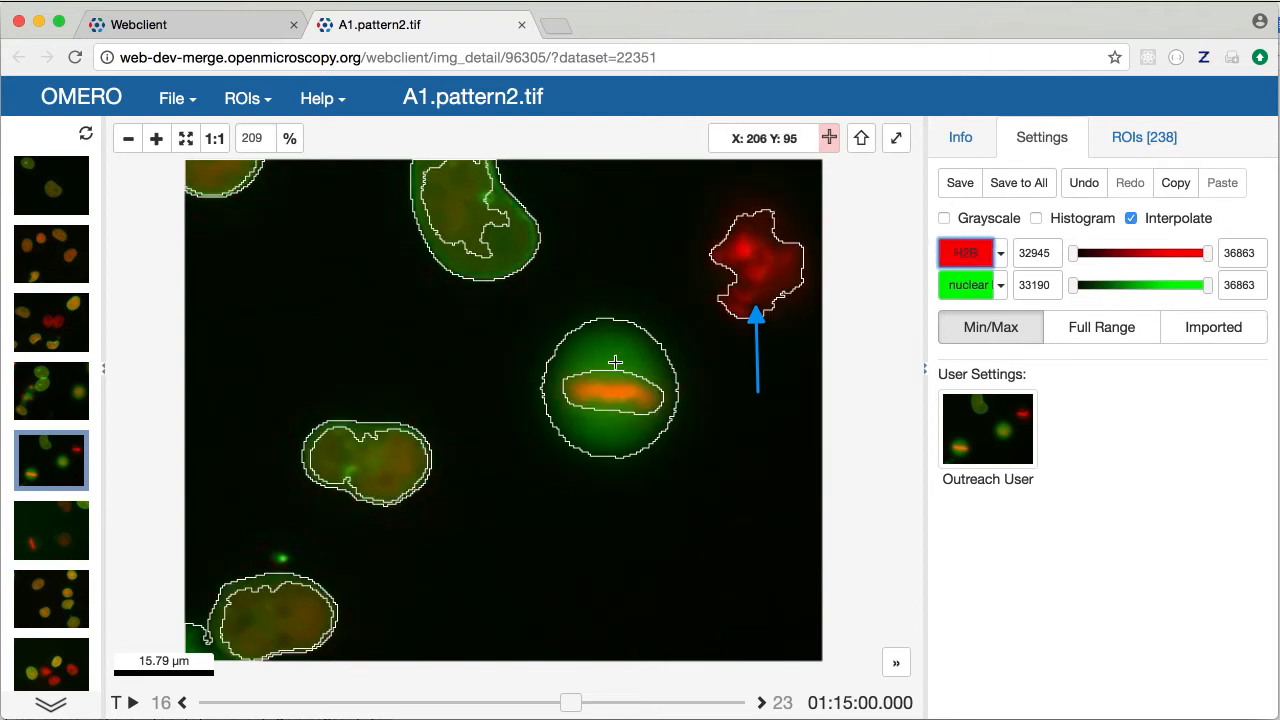
{"action": "mouse_move", "coordinate": [606, 394]}
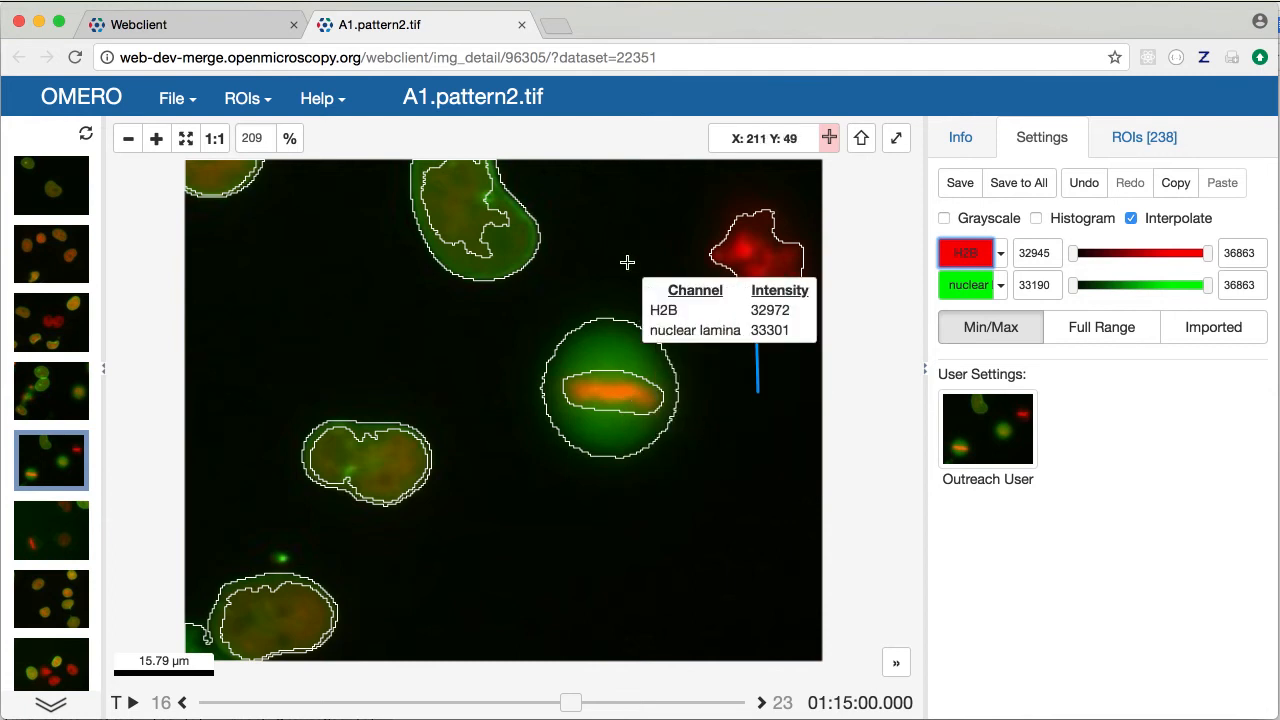
{"action": "mouse_move", "coordinate": [722, 272]}
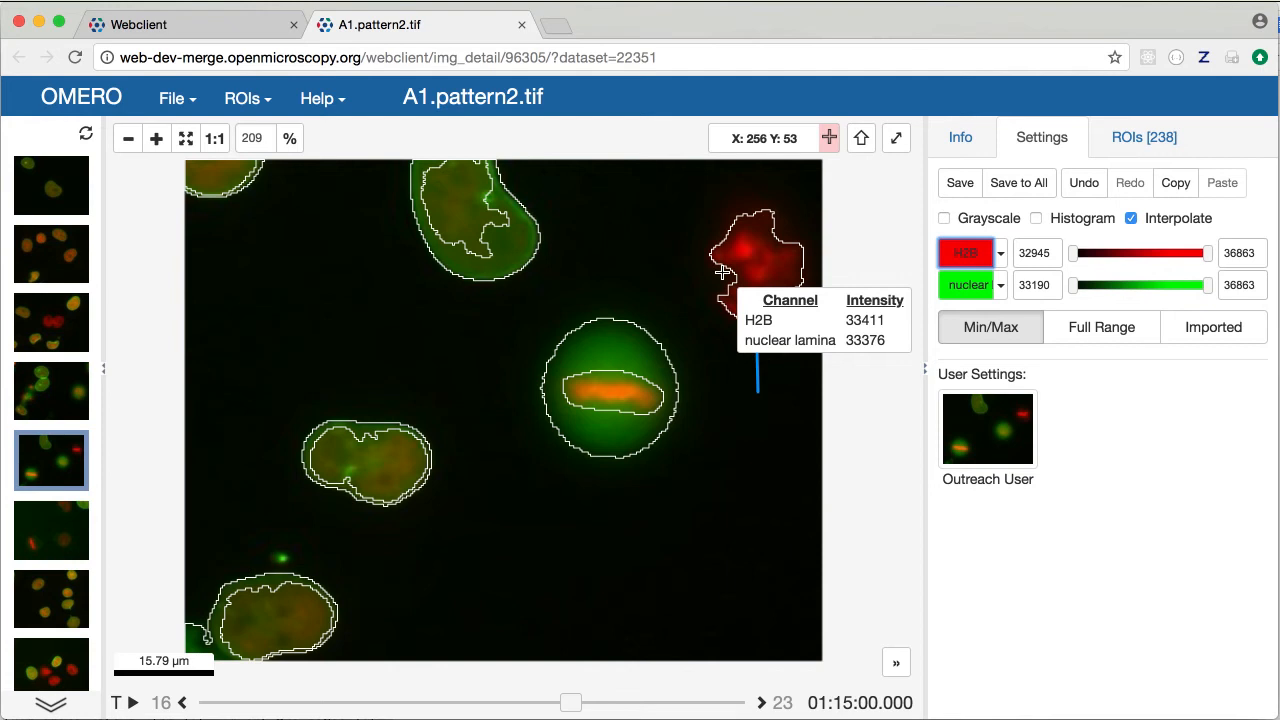
{"action": "left_click", "coordinate": [829, 139]}
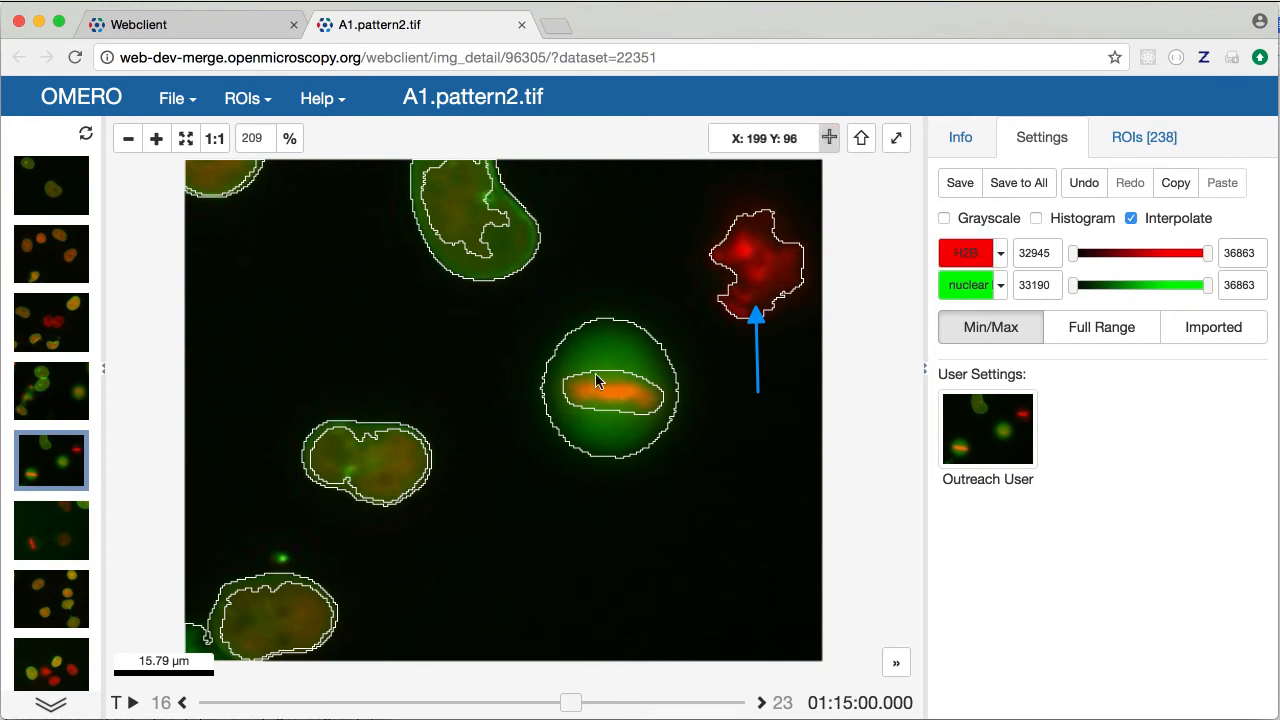
{"action": "left_click", "coordinate": [1133, 140]}
{"action": "scroll", "coordinate": [1032, 500], "scroll_direction": "up", "scroll_amount": 5}
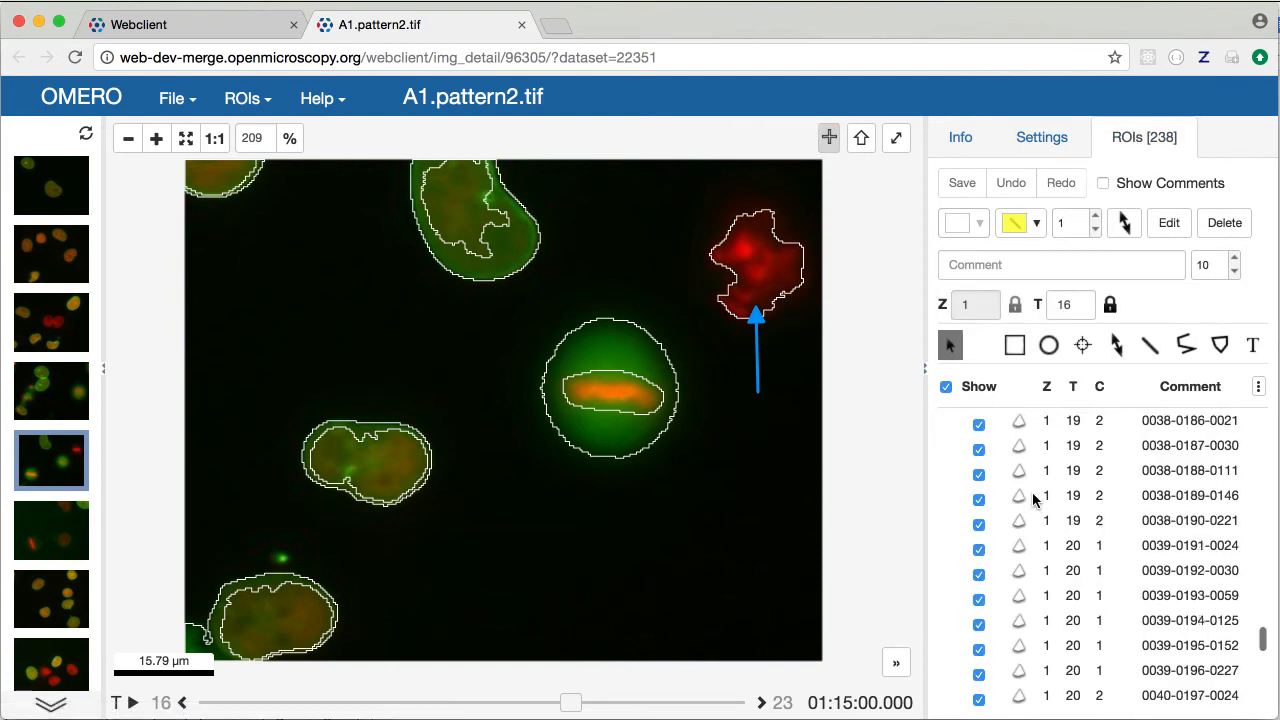
{"action": "scroll", "coordinate": [1032, 492], "scroll_direction": "up", "scroll_amount": 15}
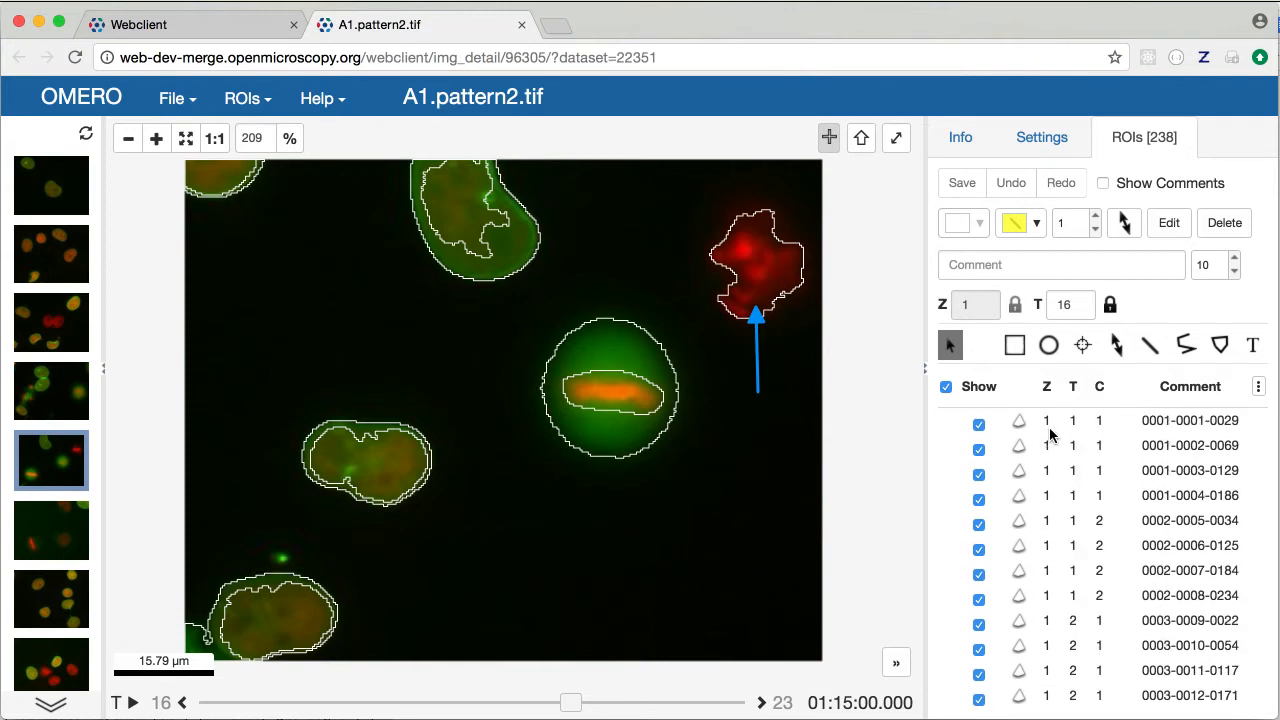
{"action": "left_click", "coordinate": [1050, 432]}
{"action": "scroll", "coordinate": [1100, 560], "scroll_direction": "down", "scroll_amount": 20}
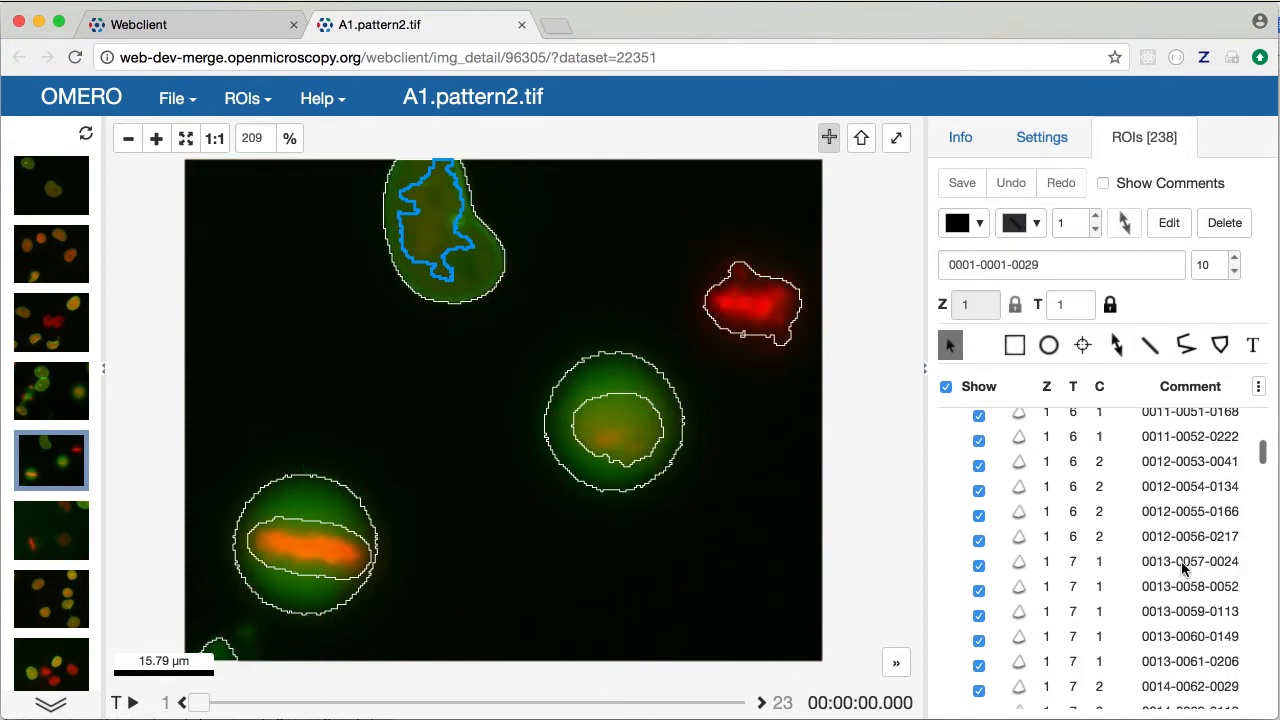
{"action": "scroll", "coordinate": [1183, 568], "scroll_direction": "down", "scroll_amount": 20}
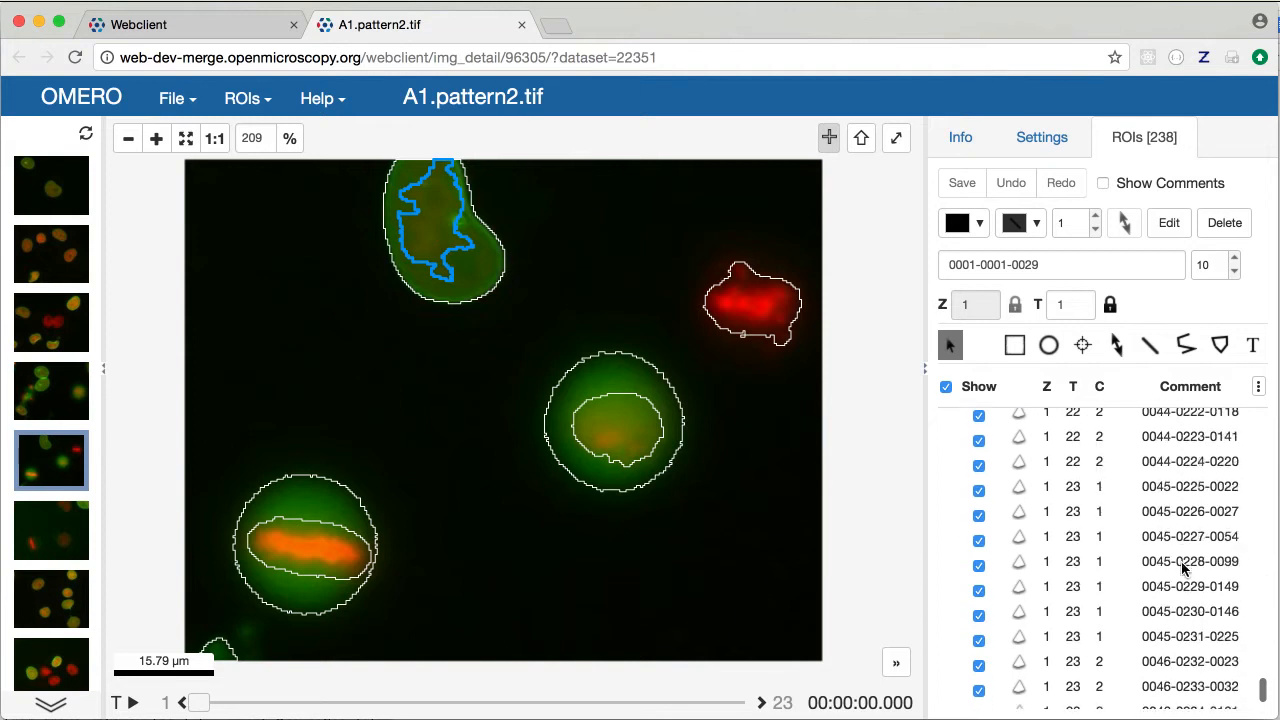
{"action": "scroll", "coordinate": [1183, 568], "scroll_direction": "down", "scroll_amount": 5}
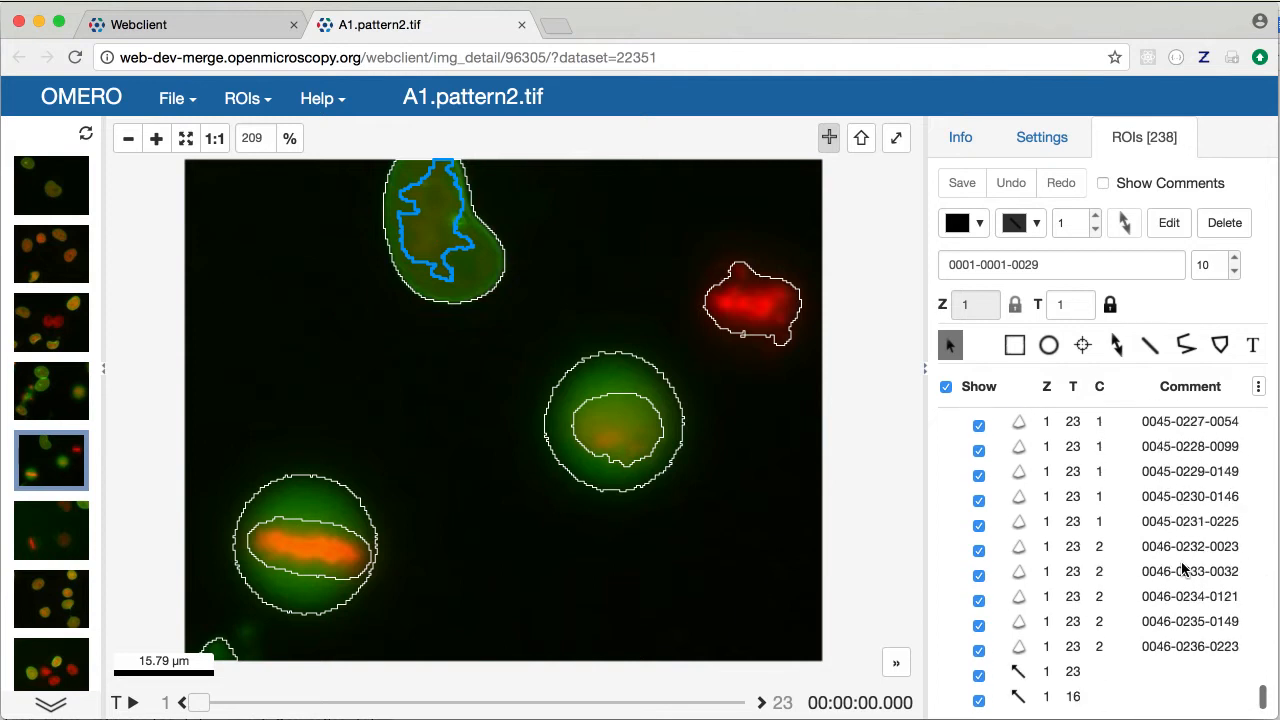
{"action": "left_click", "coordinate": [1077, 647], "text": "shift"}
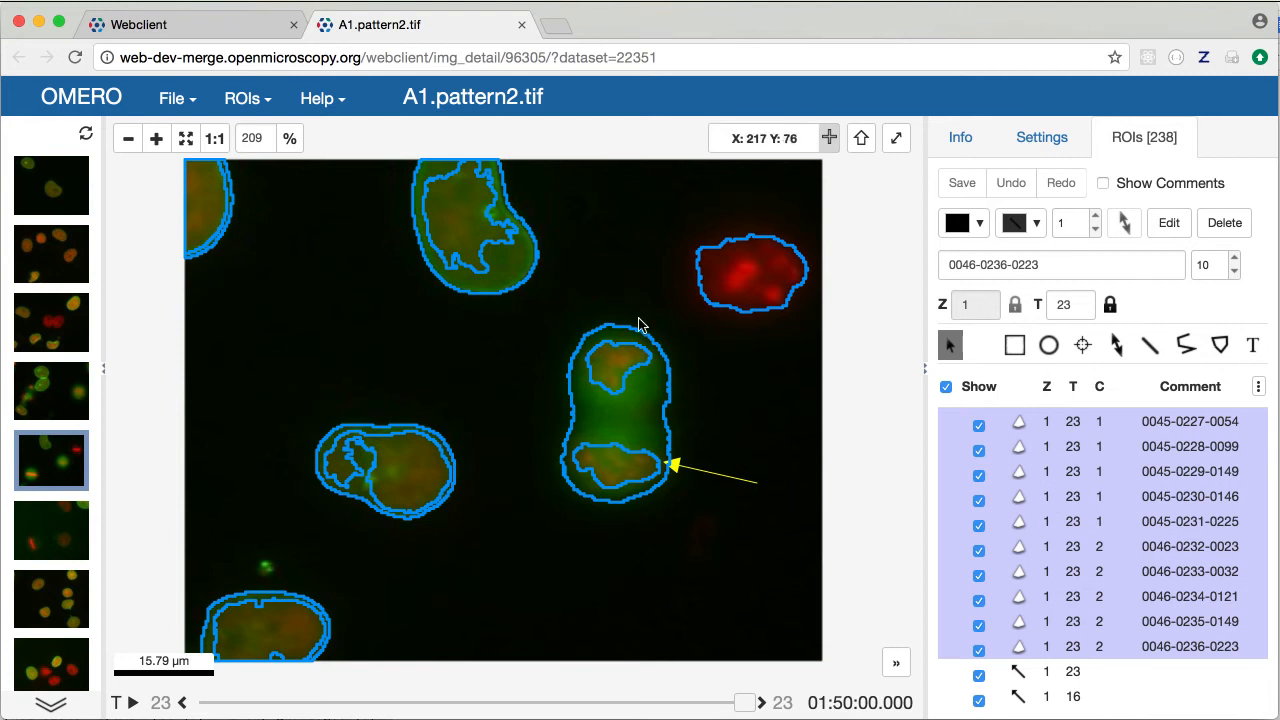
Hide the red H2B channel and export the selected ROIs' measurements as CSV
{"action": "left_click", "coordinate": [1040, 140]}
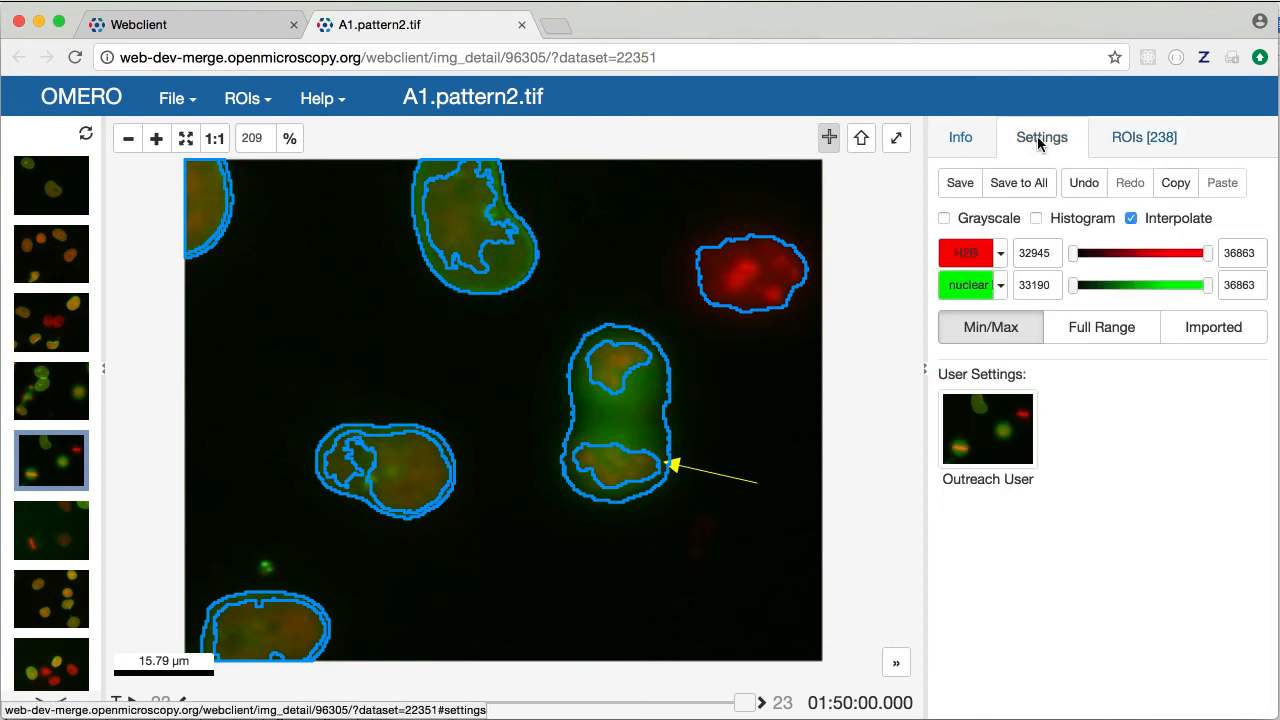
{"action": "left_click", "coordinate": [966, 254]}
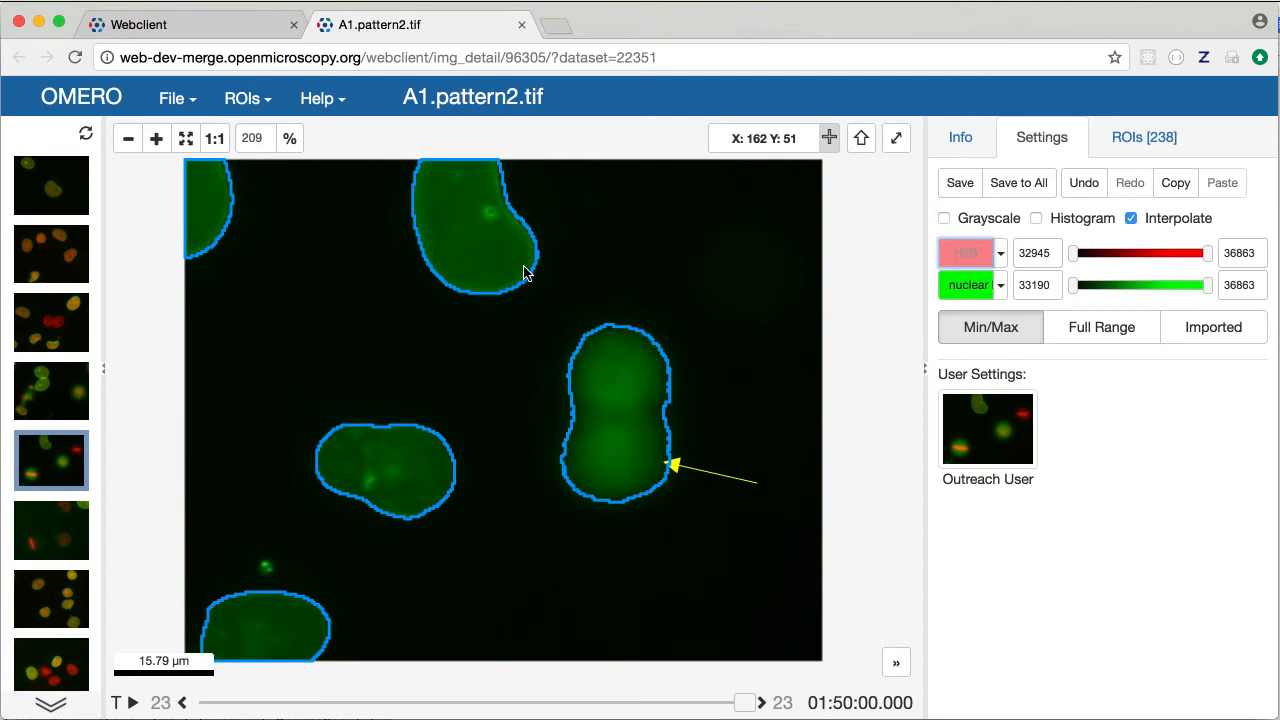
{"action": "left_click", "coordinate": [245, 100]}
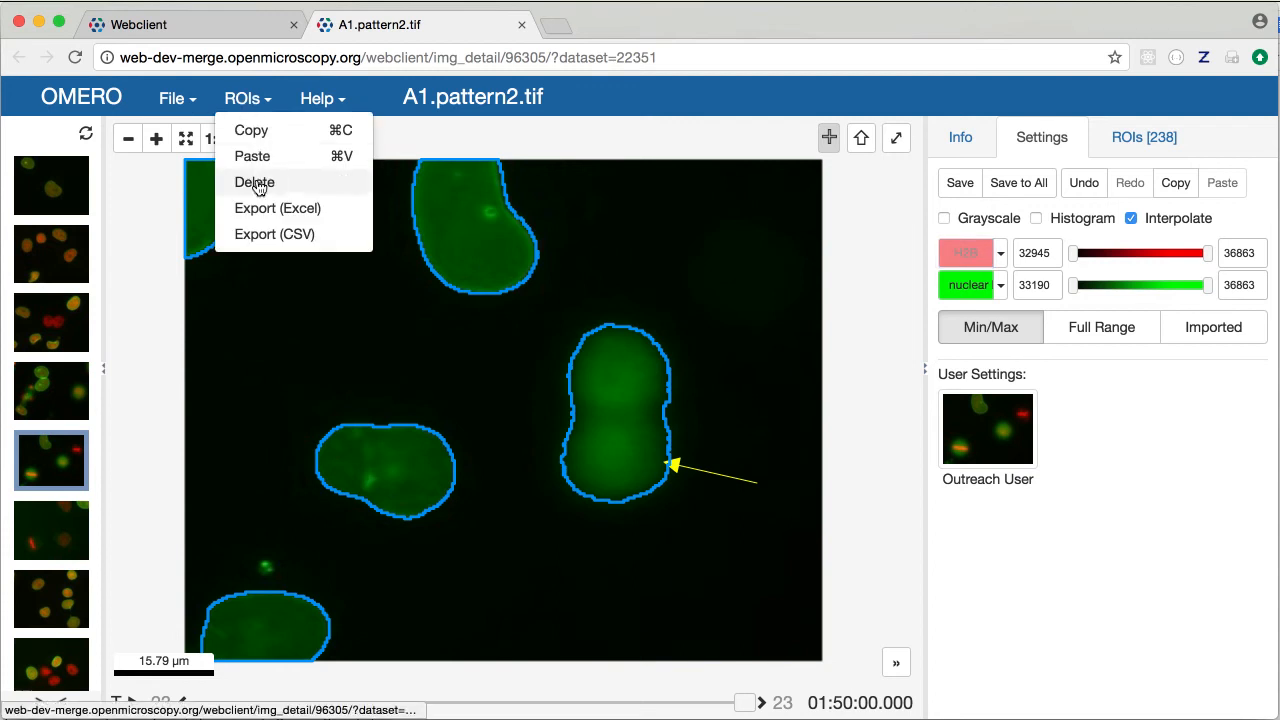
{"action": "left_click", "coordinate": [258, 233]}
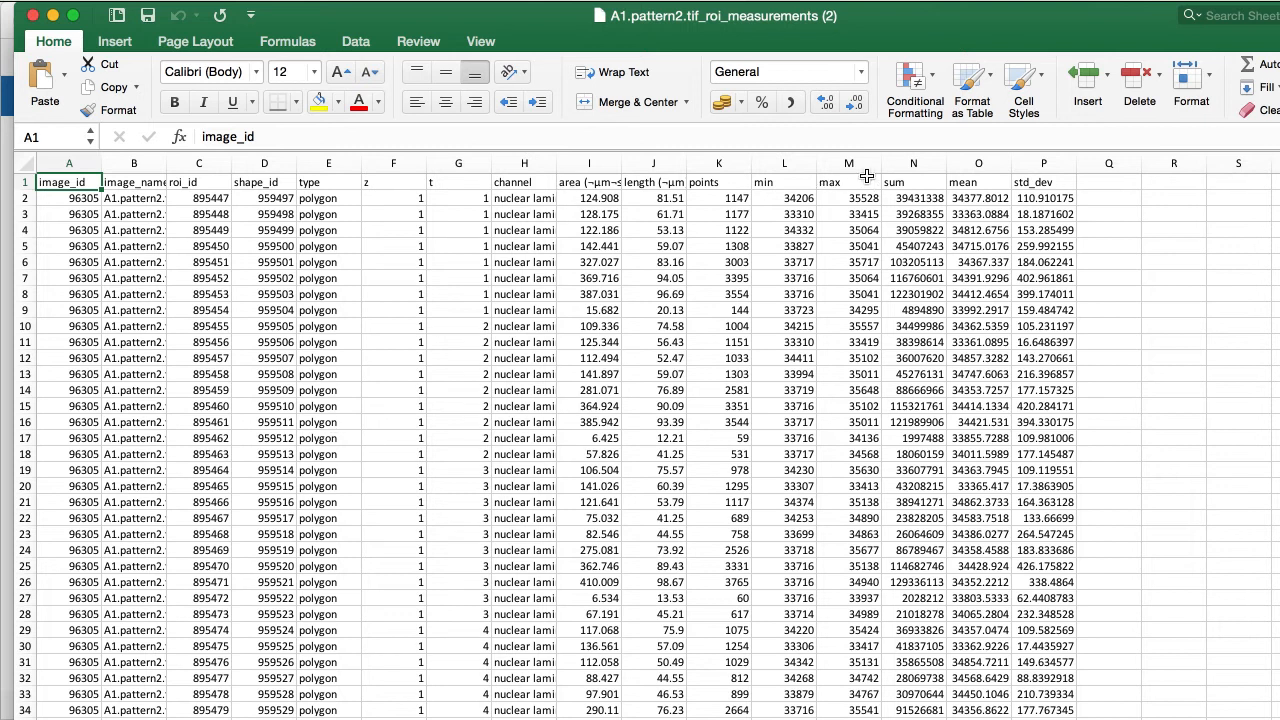
Close the A1.pattern2.tif_roi_measurements (2) workbook in Excel
{"action": "left_click", "coordinate": [33, 17]}
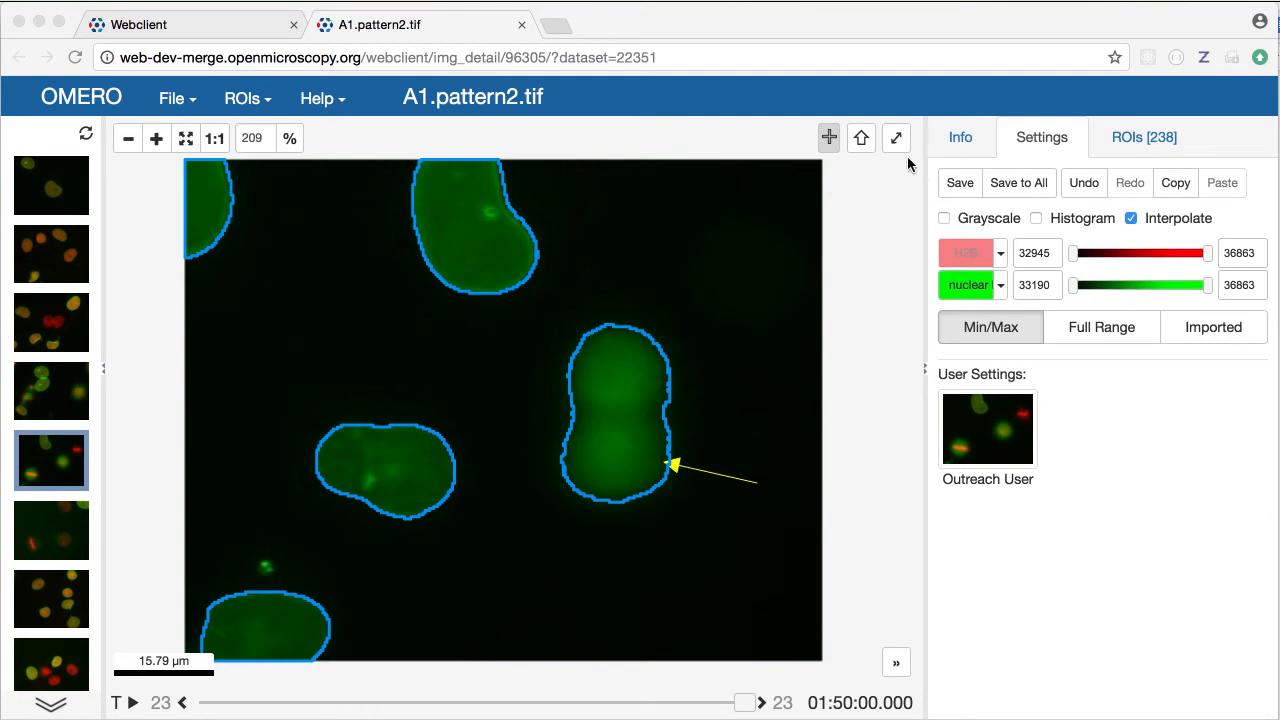
Turn H2B back on, briefly view A1.pattern1.tif and A10.pattern5.tif, then reload A1.pattern2.tif
{"action": "left_click", "coordinate": [977, 258]}
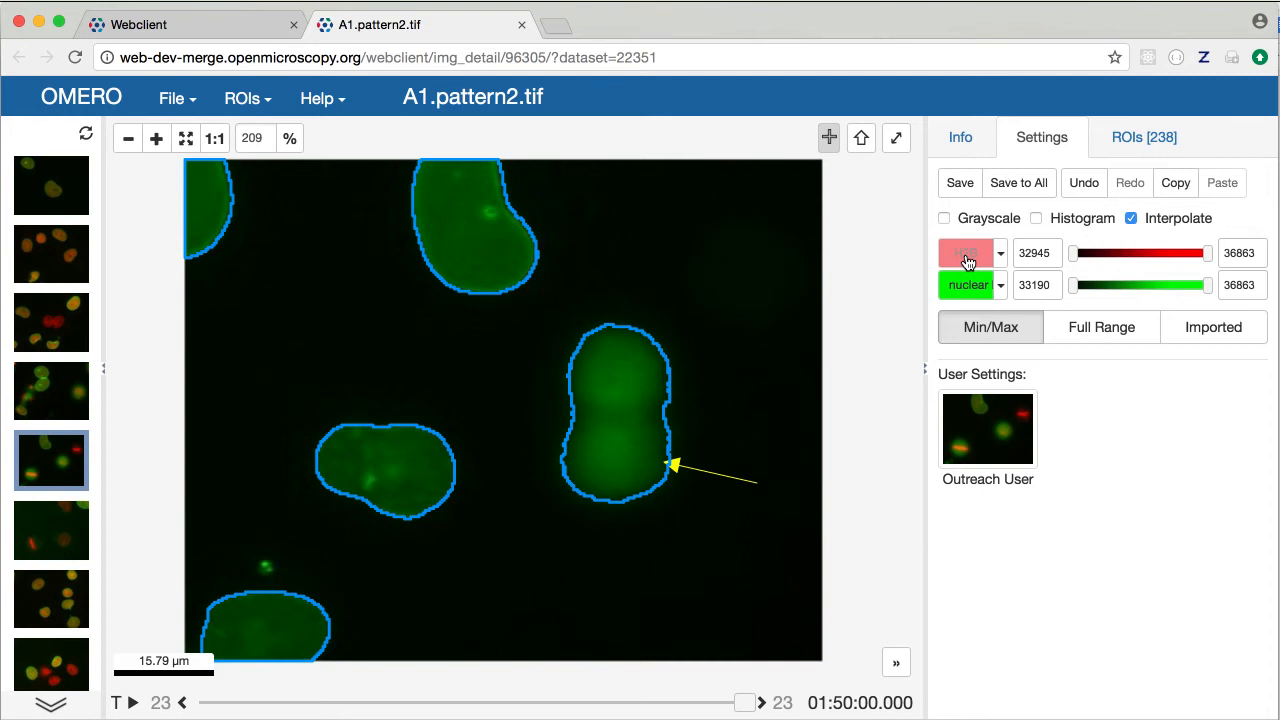
{"action": "left_click", "coordinate": [970, 258]}
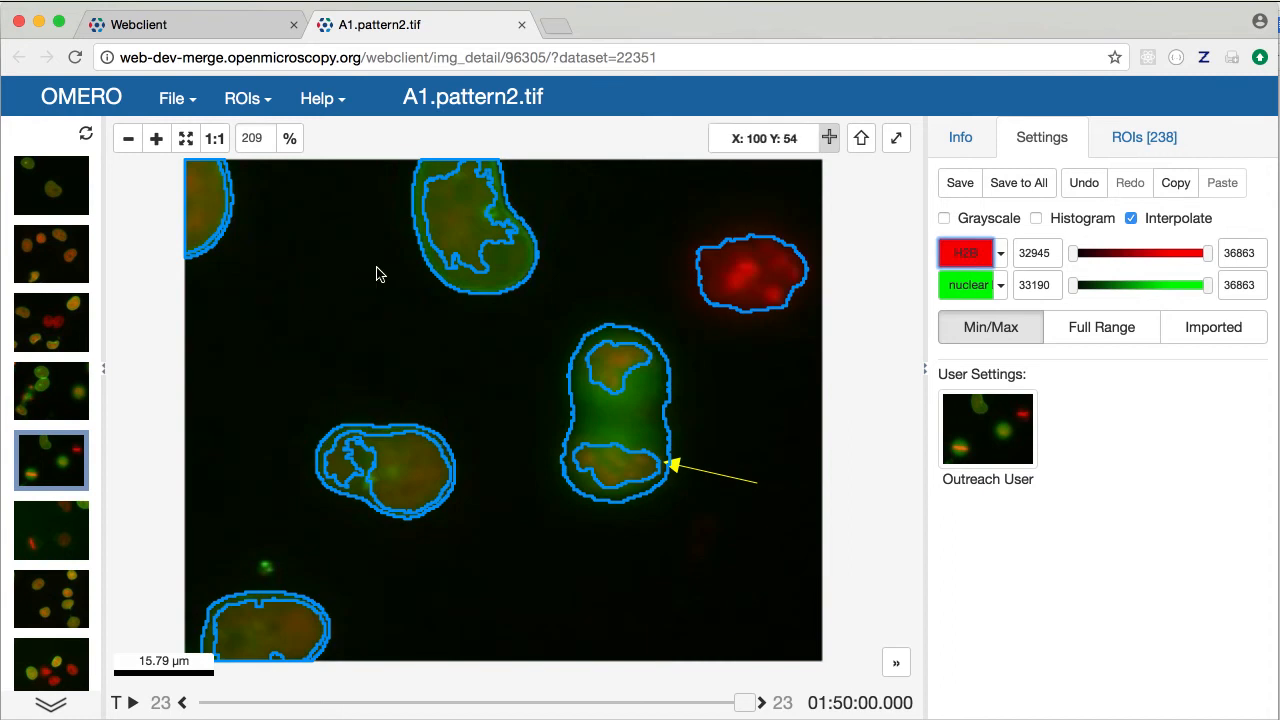
{"action": "left_click", "coordinate": [55, 397]}
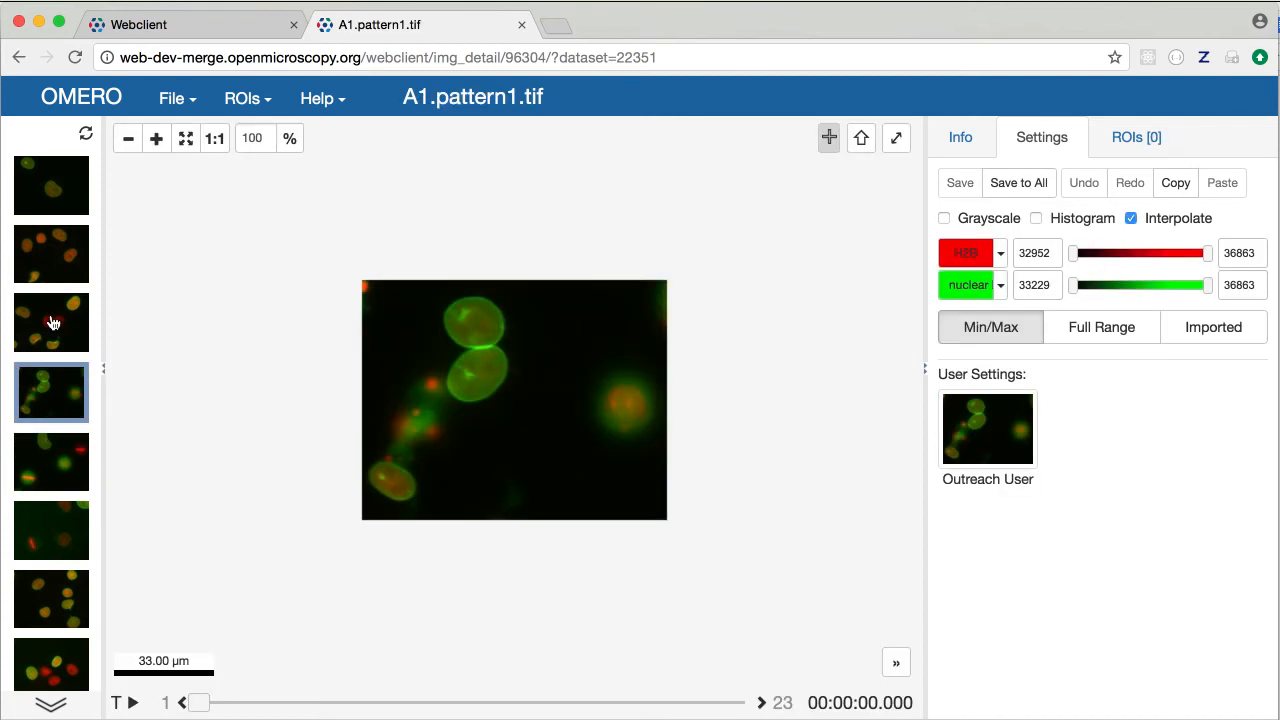
{"action": "left_click", "coordinate": [53, 323]}
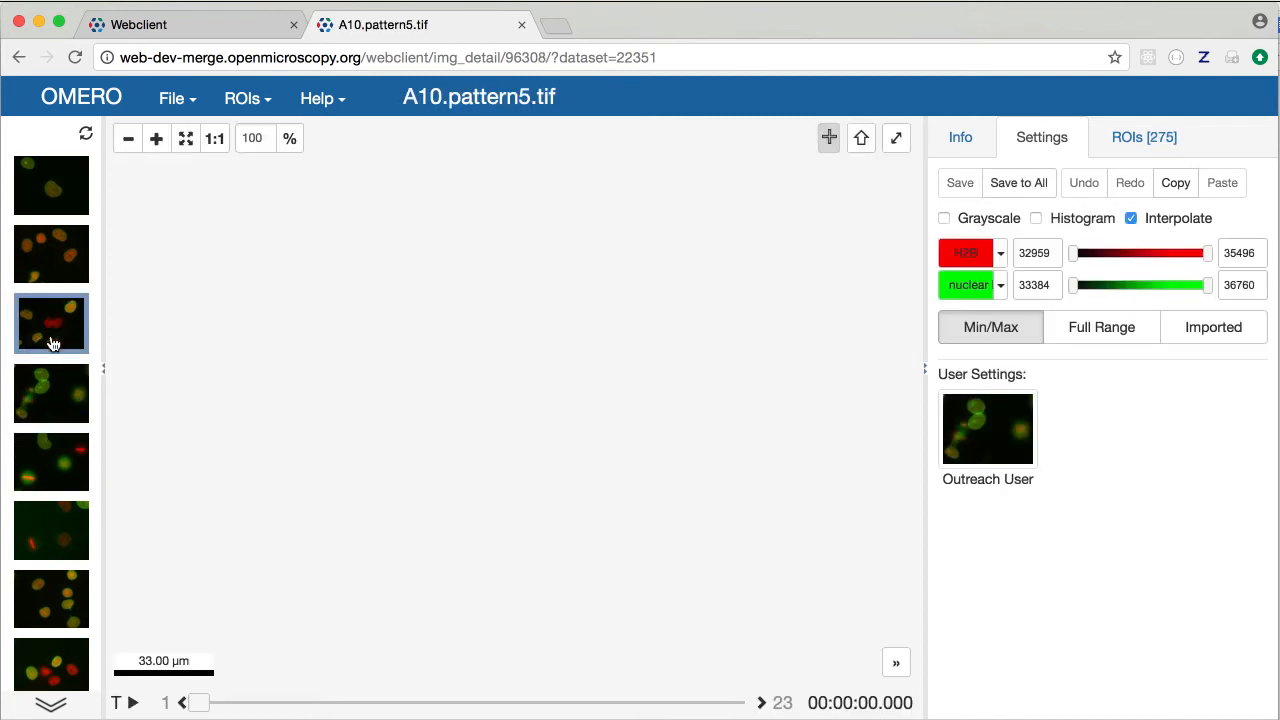
{"action": "left_click", "coordinate": [45, 466]}
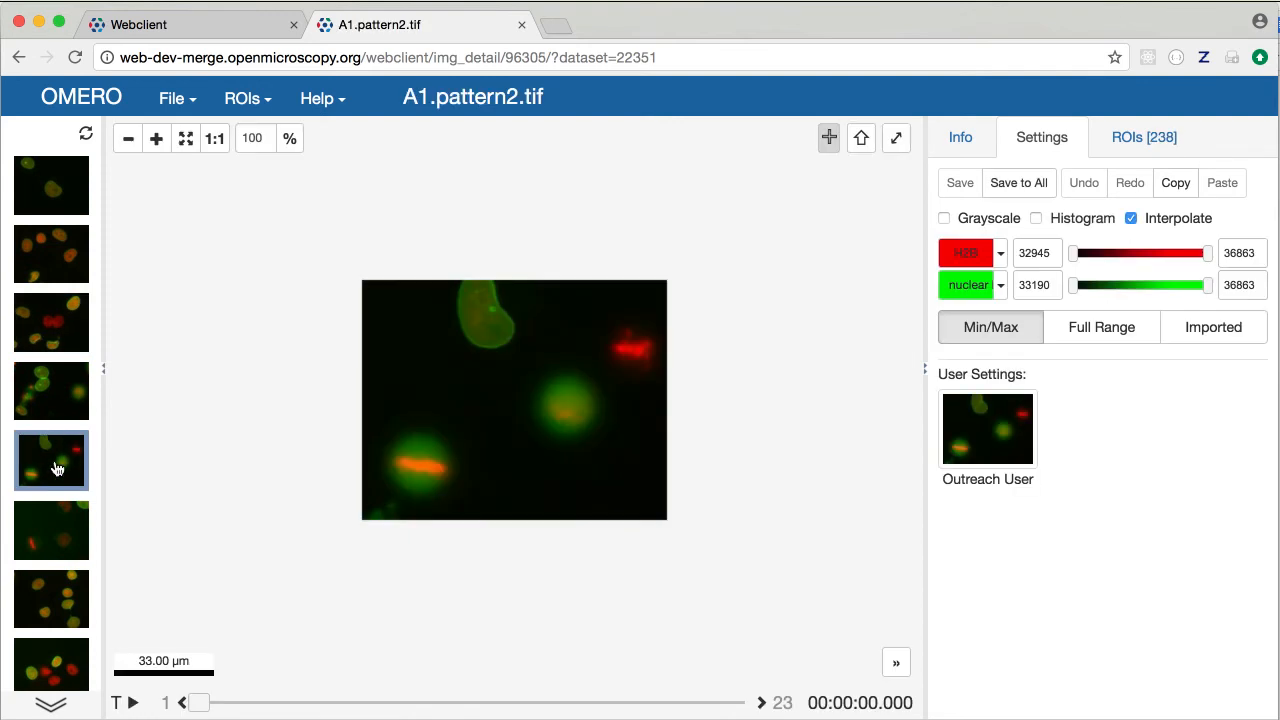
Open A1.pattern2.tif in a second viewer and arrange both viewers side by side, shorter
{"action": "double_click", "coordinate": [57, 469]}
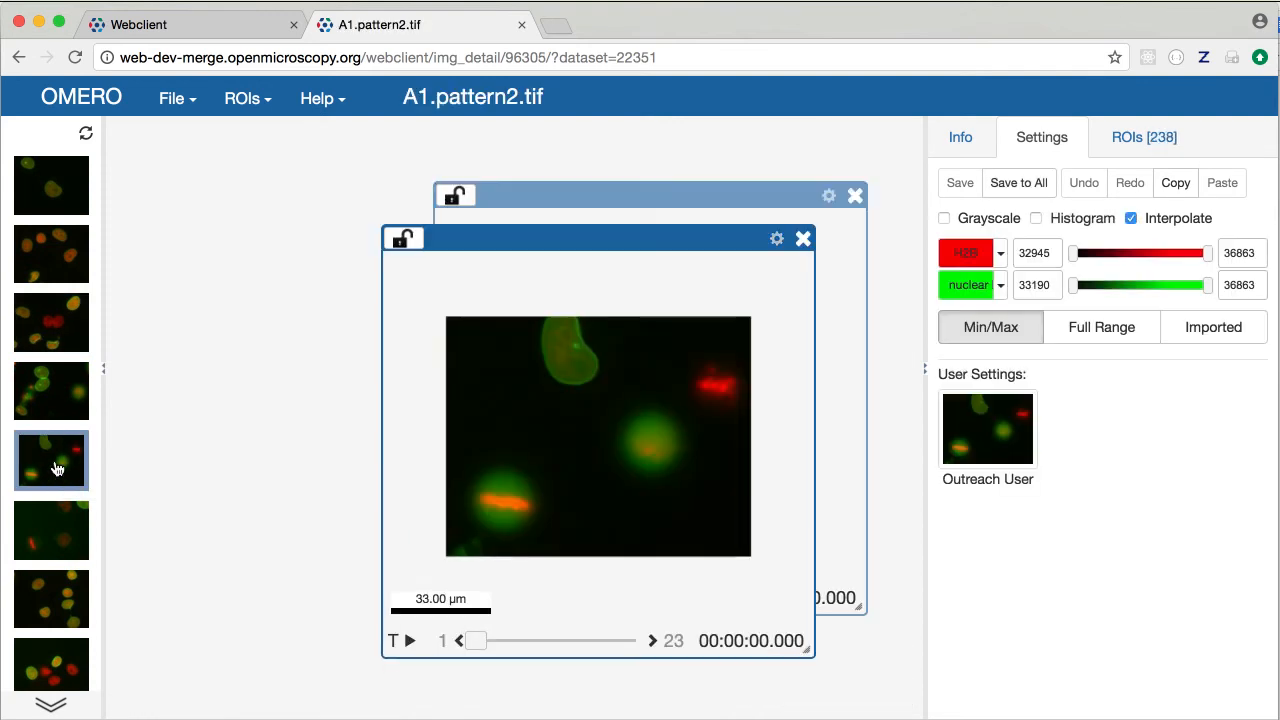
{"action": "left_click_drag", "start_coordinate": [480, 237], "coordinate": [209, 136]}
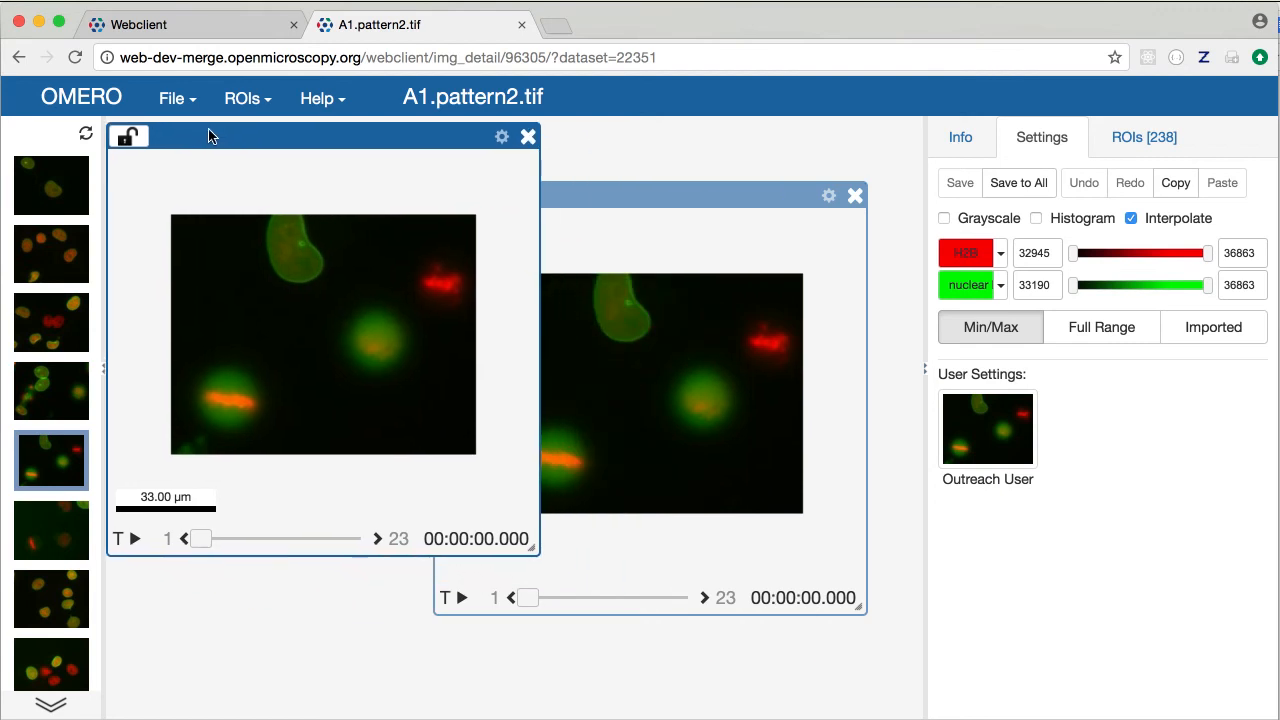
{"action": "left_click_drag", "start_coordinate": [534, 552], "coordinate": [405, 478]}
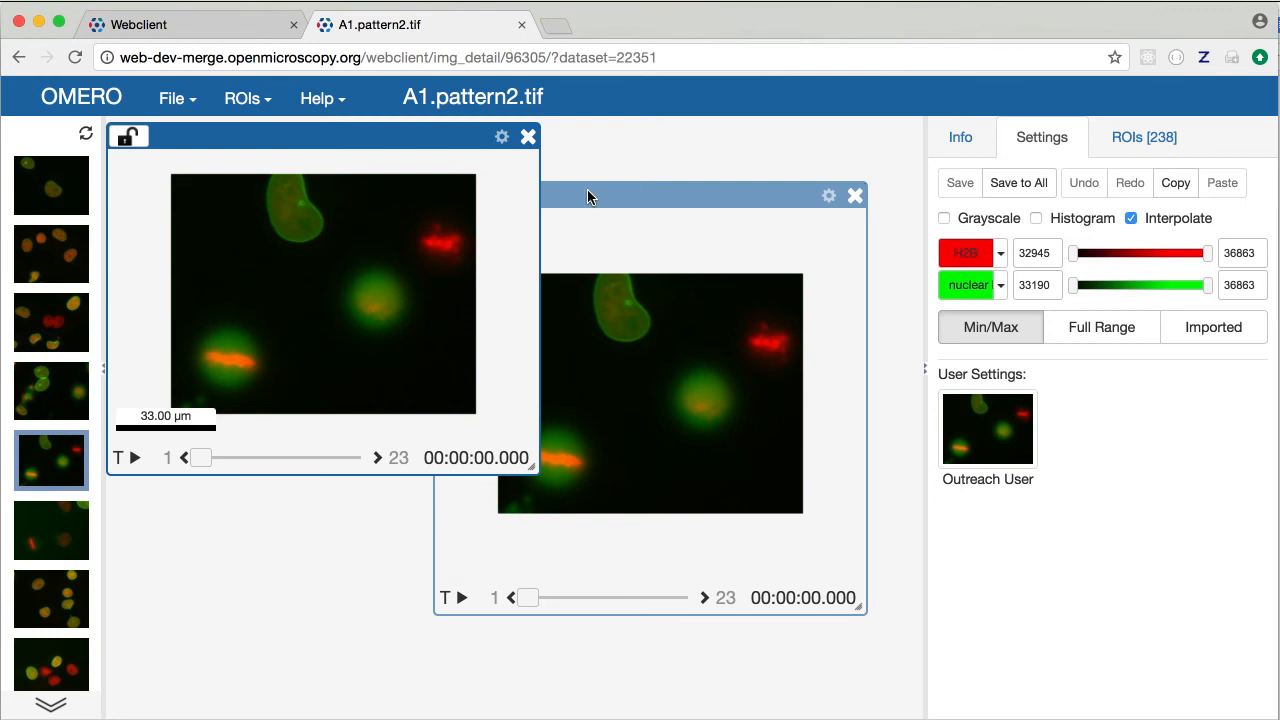
{"action": "left_click_drag", "start_coordinate": [587, 191], "coordinate": [636, 137]}
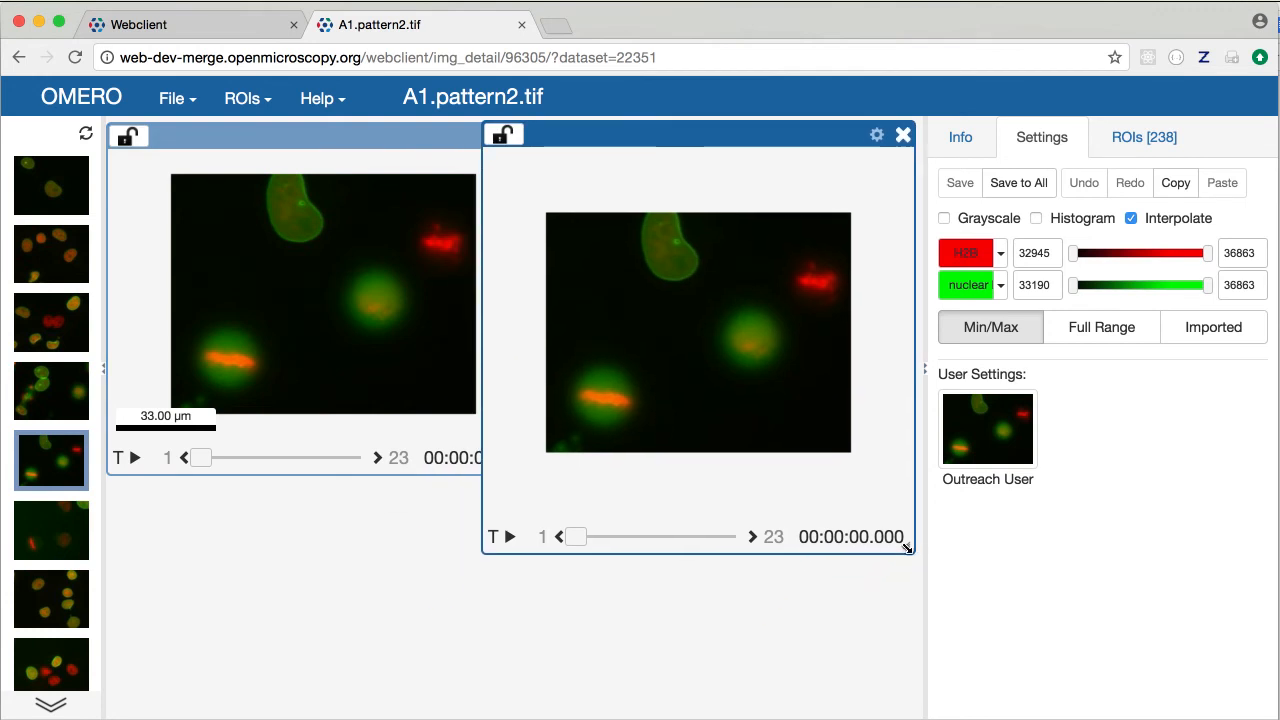
{"action": "left_click_drag", "start_coordinate": [906, 542], "coordinate": [785, 472]}
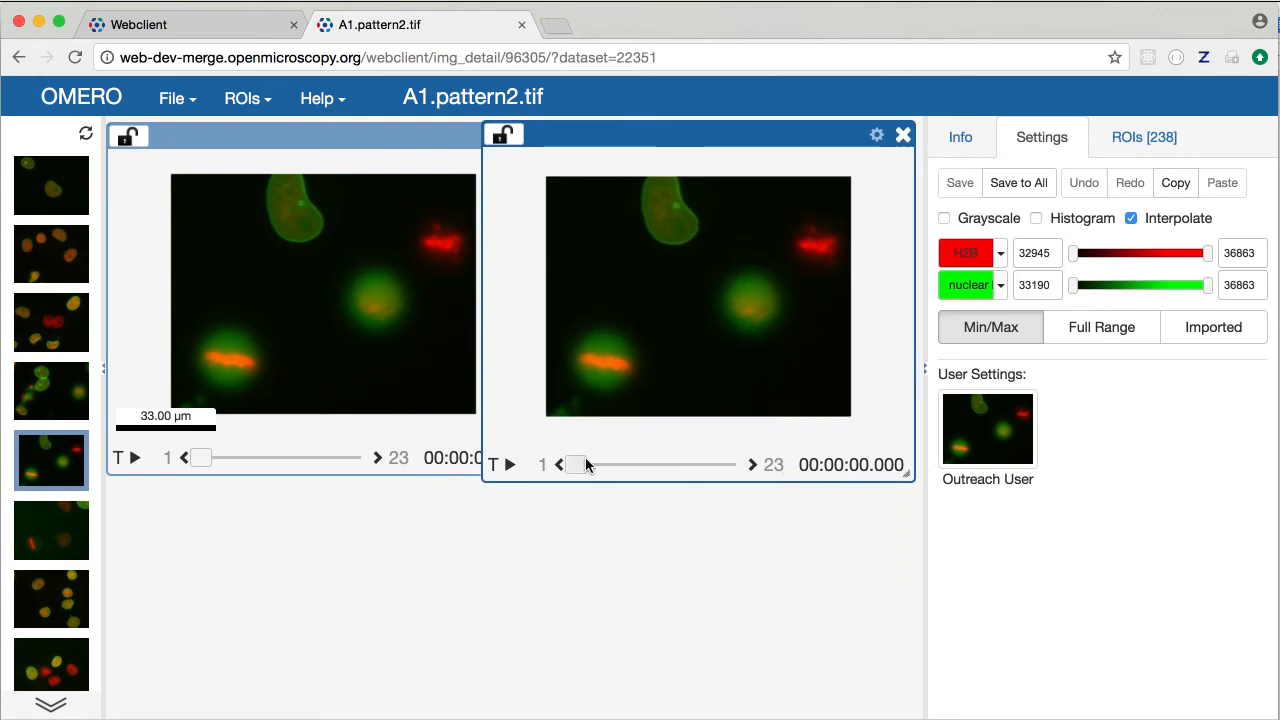
Advance the right viewer to timepoint 12 (00:55:00), leaving the left at timepoint 1
{"action": "left_click_drag", "start_coordinate": [585, 464], "coordinate": [655, 471]}
{"action": "scroll", "coordinate": [669, 297], "scroll_direction": "up", "scroll_amount": 2}
{"action": "left_click", "coordinate": [352, 388]}
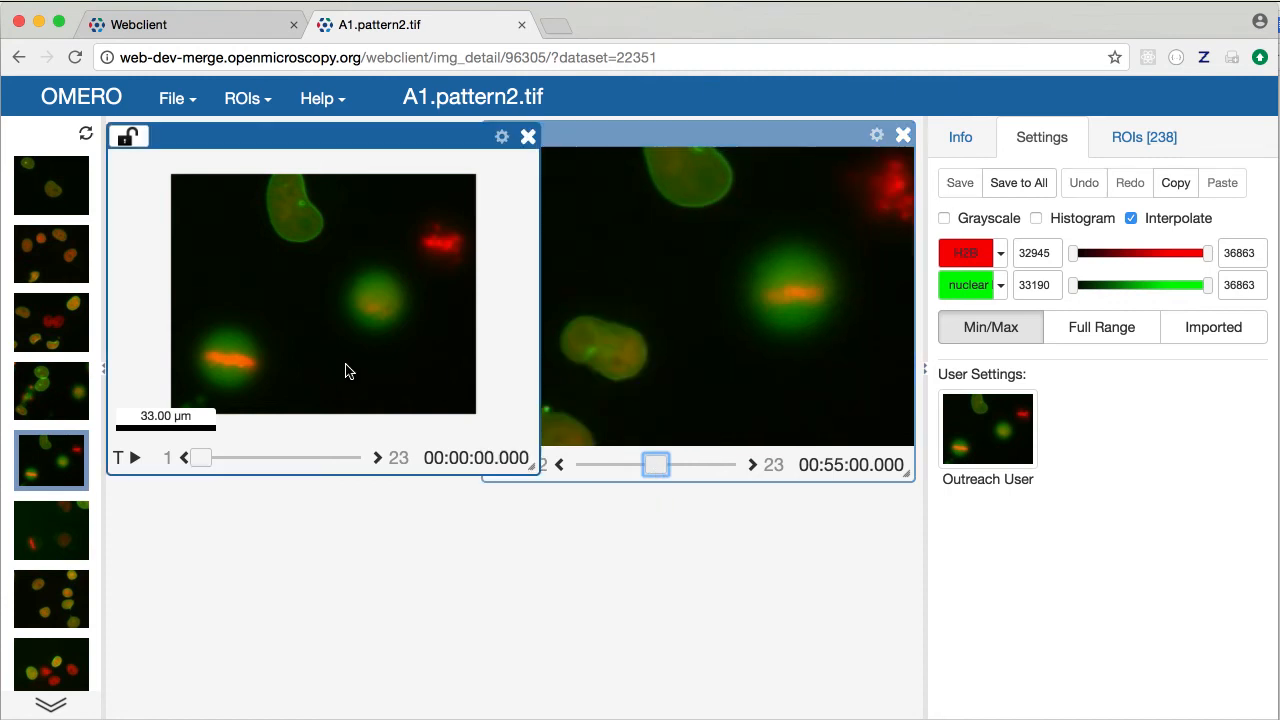
{"action": "mouse_move", "coordinate": [201, 458]}
{"action": "left_mouse_down"}
{"action": "mouse_move", "coordinate": [223, 458]}
{"action": "mouse_move", "coordinate": [200, 458]}
{"action": "left_mouse_up"}
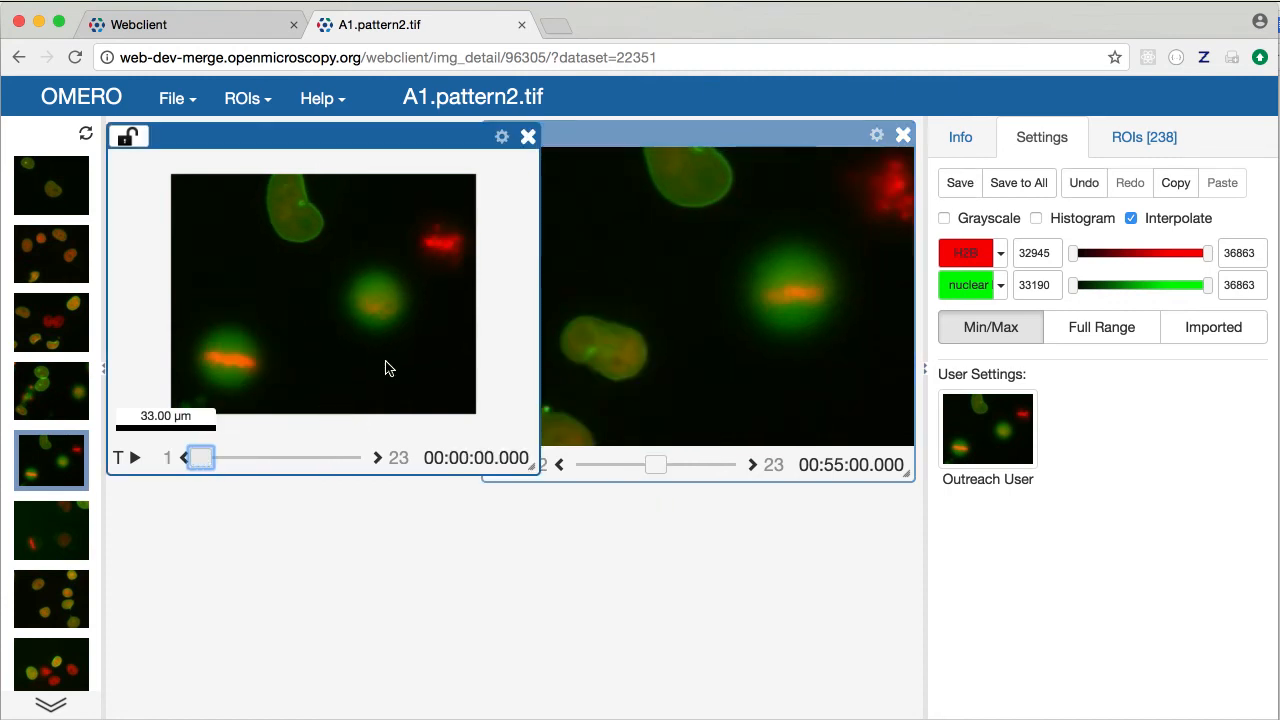
{"action": "left_click_drag", "start_coordinate": [579, 141], "coordinate": [585, 141]}
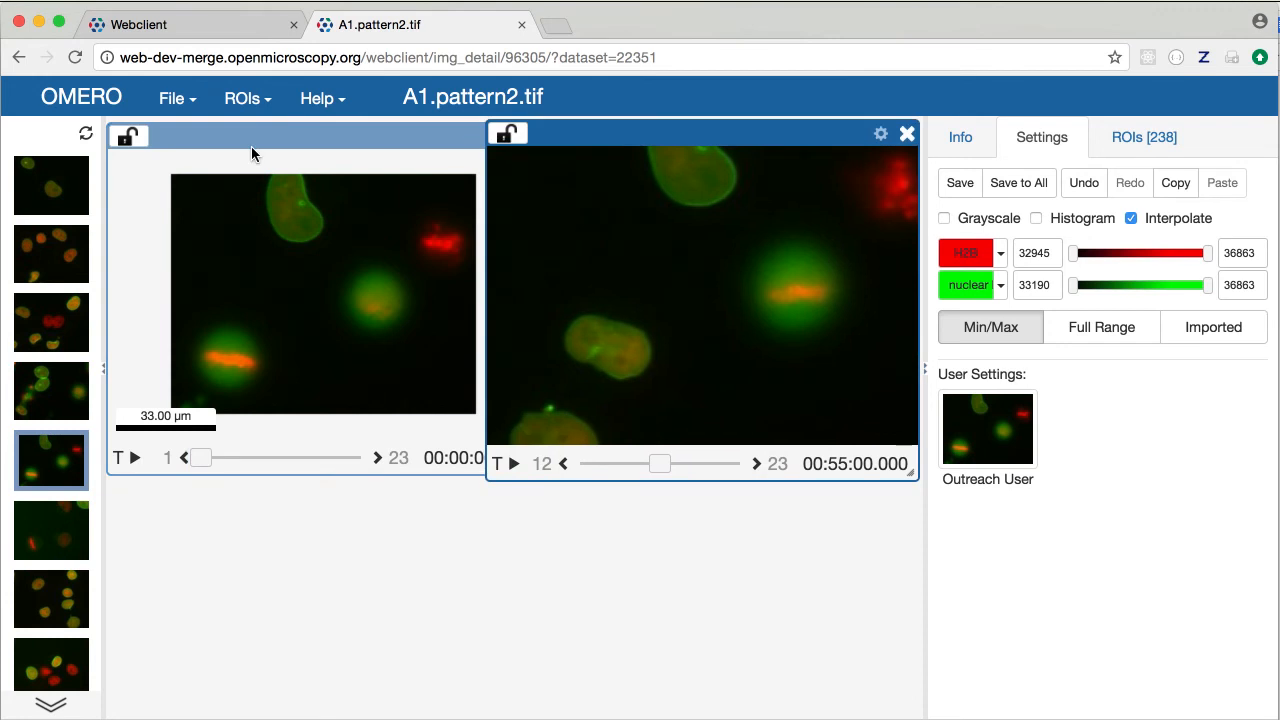
Link both the left and right viewers to sync group 1
{"action": "left_click", "coordinate": [129, 139]}
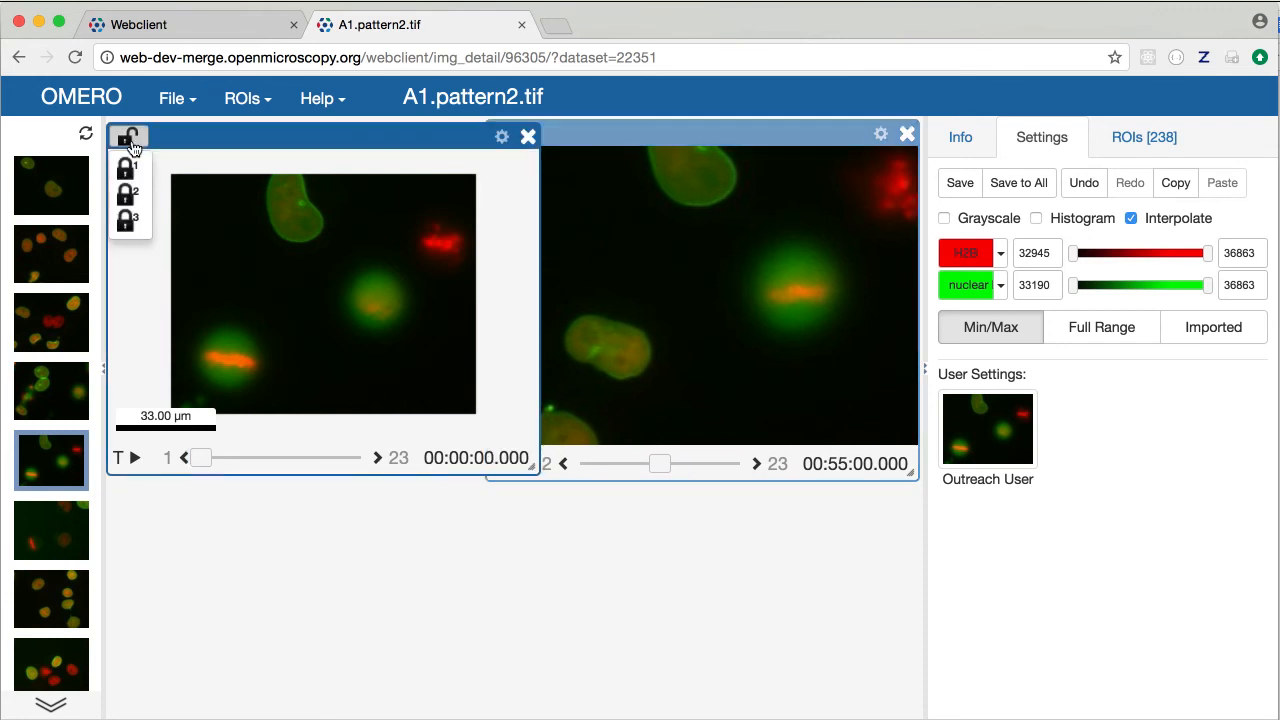
{"action": "left_click", "coordinate": [127, 168]}
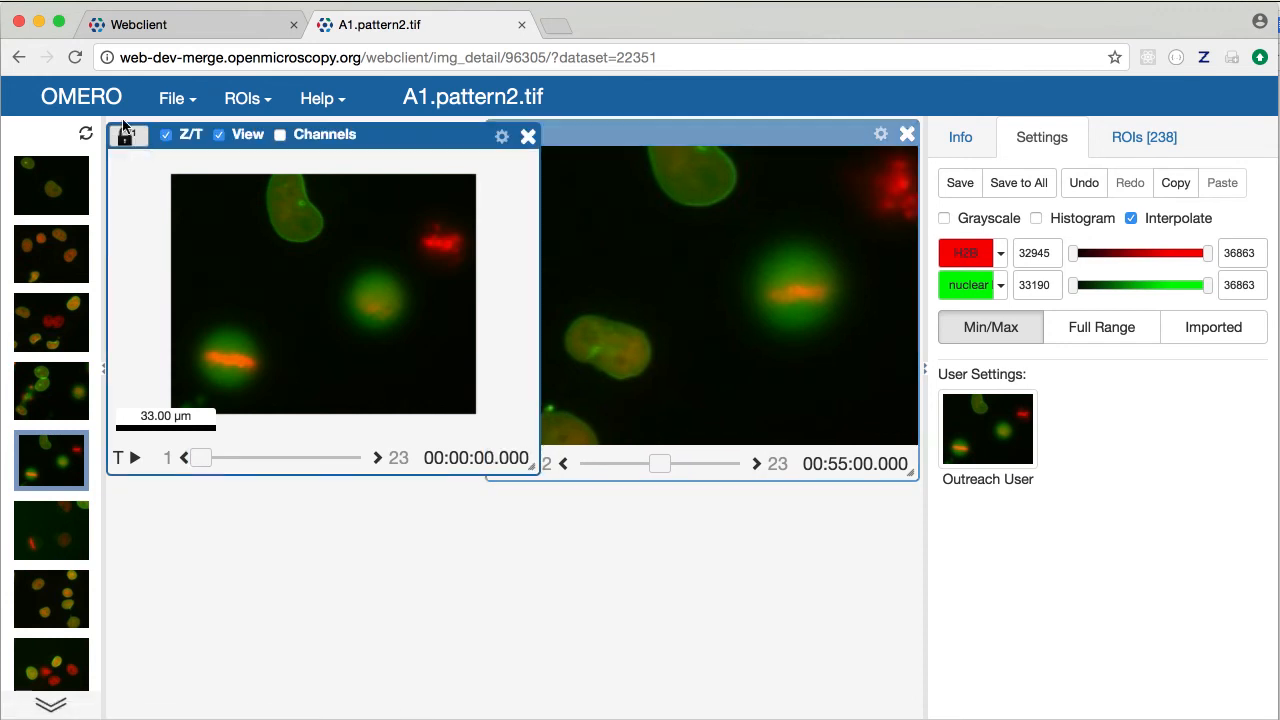
{"action": "left_click", "coordinate": [582, 140]}
{"action": "left_click", "coordinate": [512, 140]}
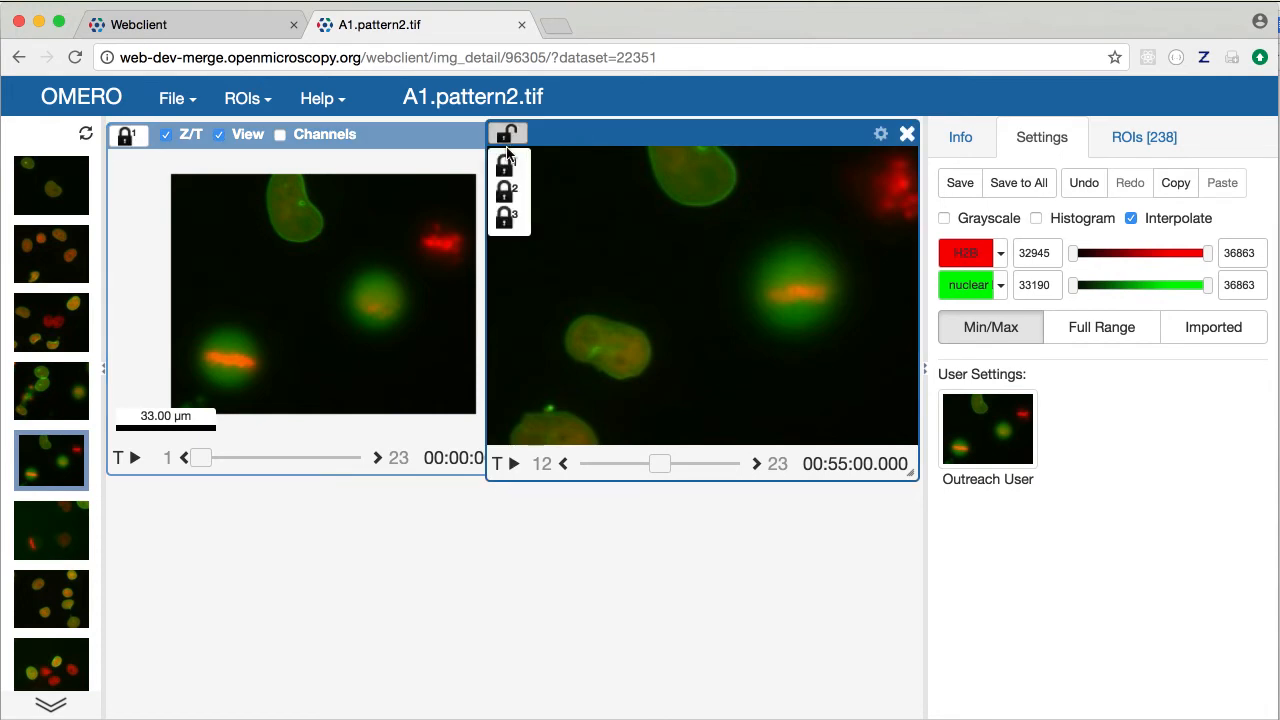
{"action": "left_click", "coordinate": [508, 168]}
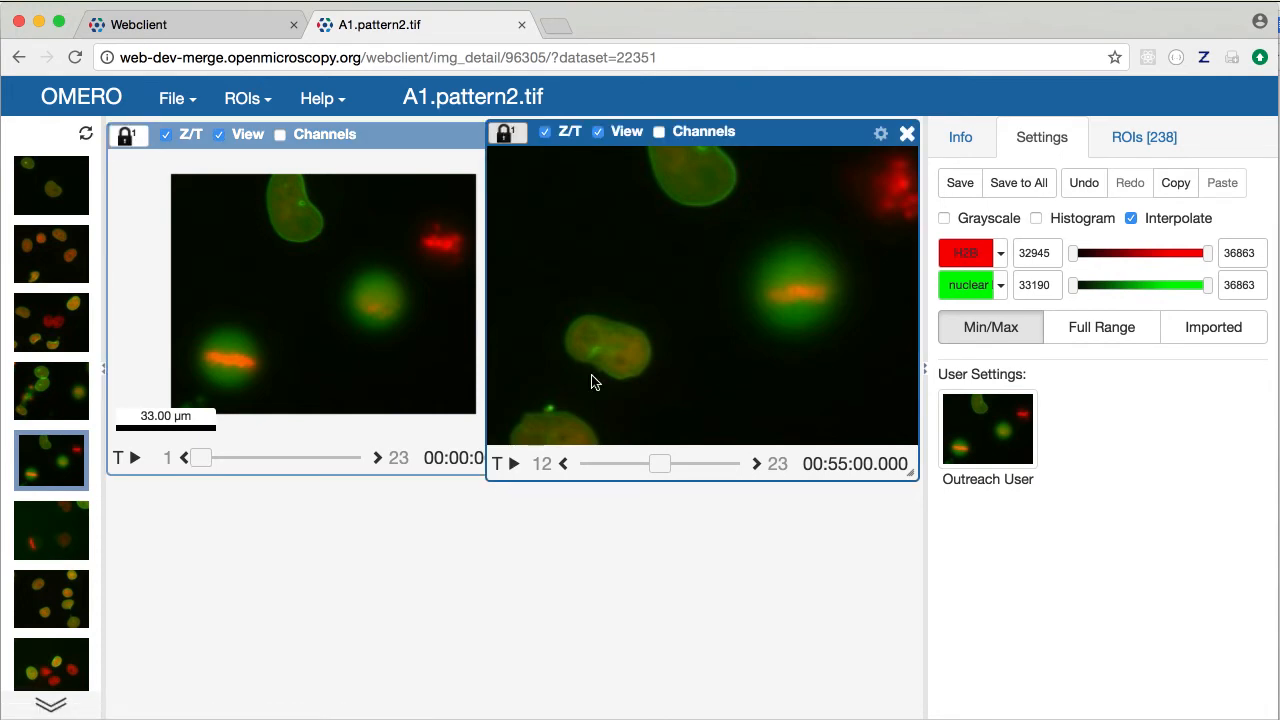
Move the linked viewers to timepoint 5, center the cell, then advance to timepoint 8
{"action": "left_click_drag", "start_coordinate": [660, 465], "coordinate": [606, 465]}
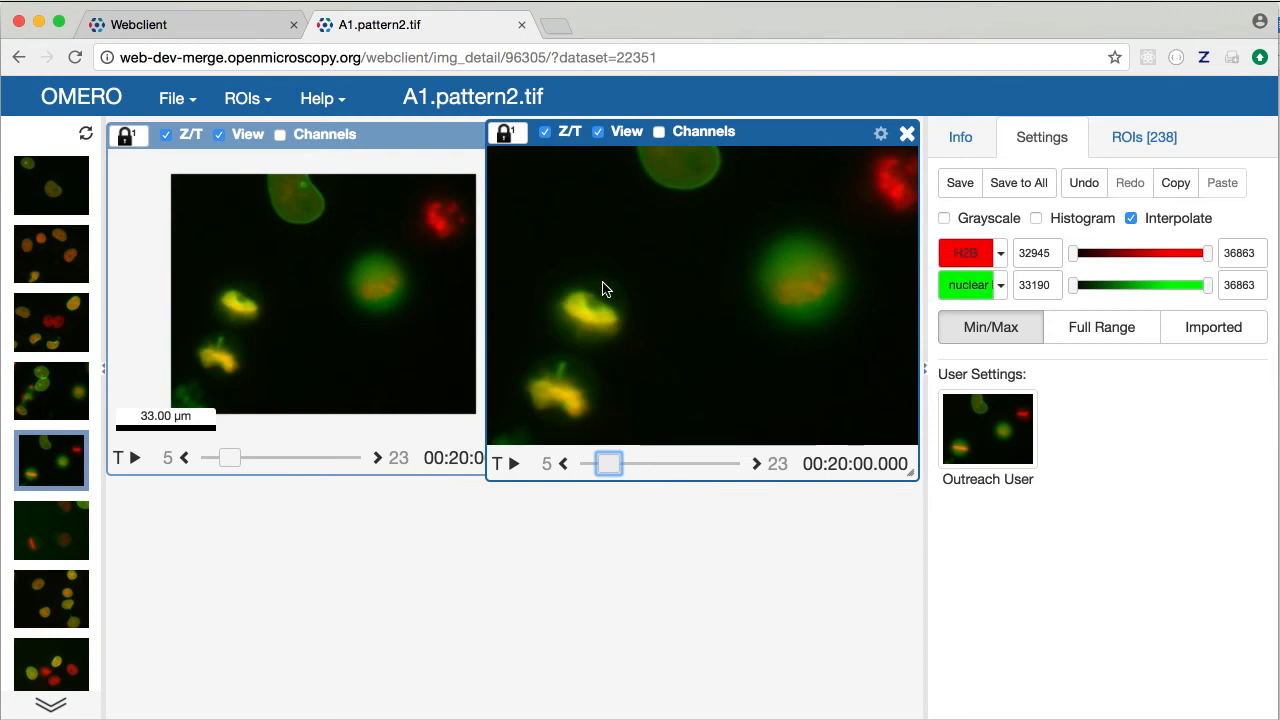
{"action": "scroll", "coordinate": [620, 291], "scroll_direction": "up", "scroll_amount": 3}
{"action": "left_click_drag", "start_coordinate": [620, 289], "coordinate": [491, 323]}
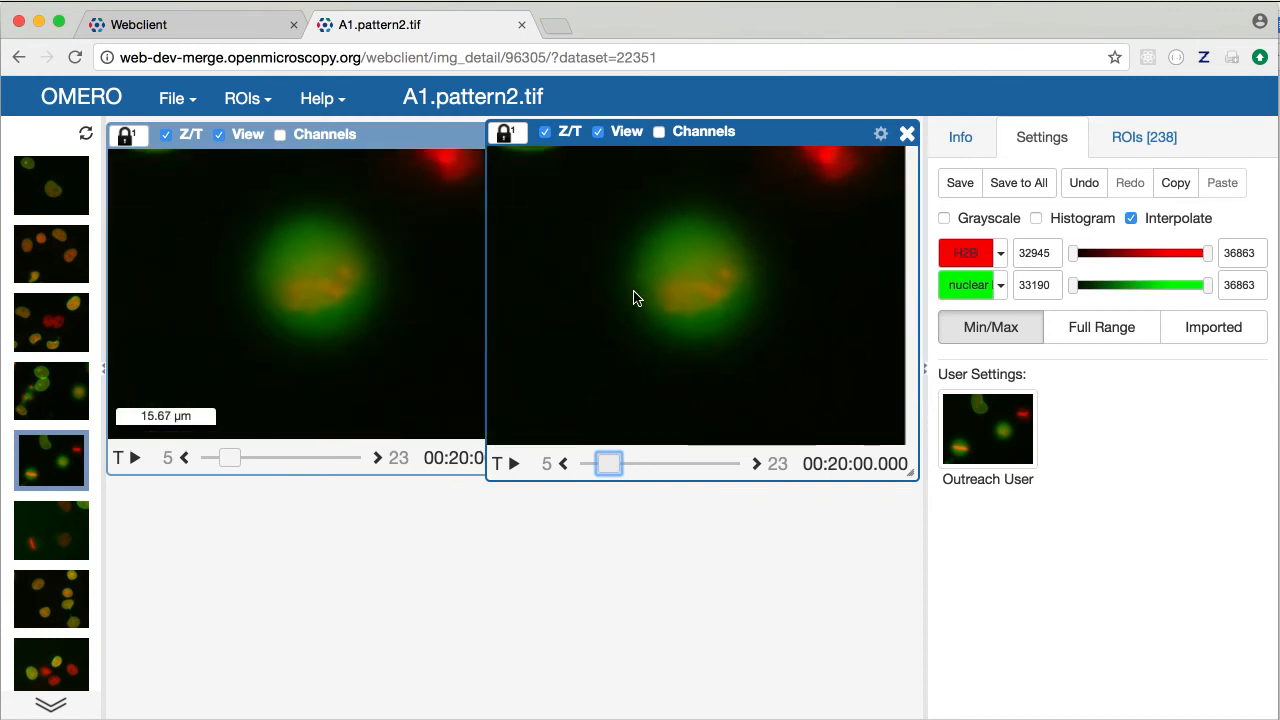
{"action": "left_click_drag", "start_coordinate": [603, 462], "coordinate": [631, 460]}
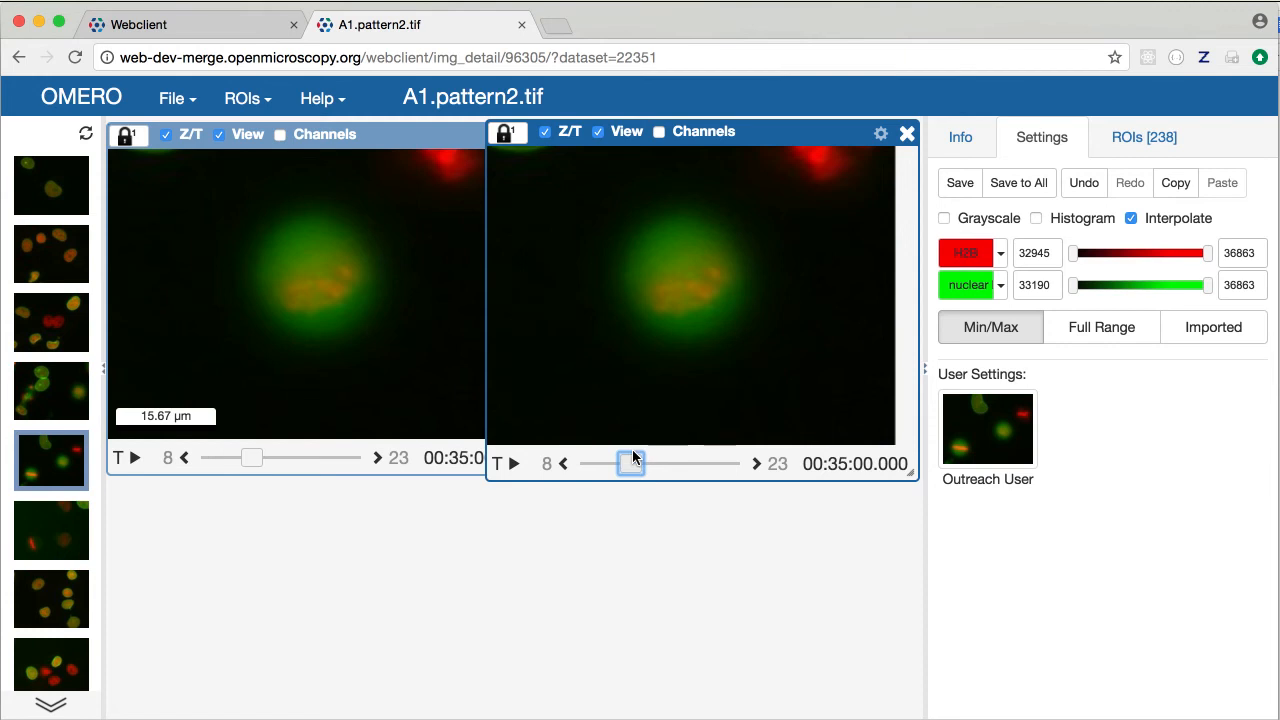
Hide H2B in the right viewer and nuclear in the left, and lower the H2B maximum
{"action": "left_click", "coordinate": [966, 253]}
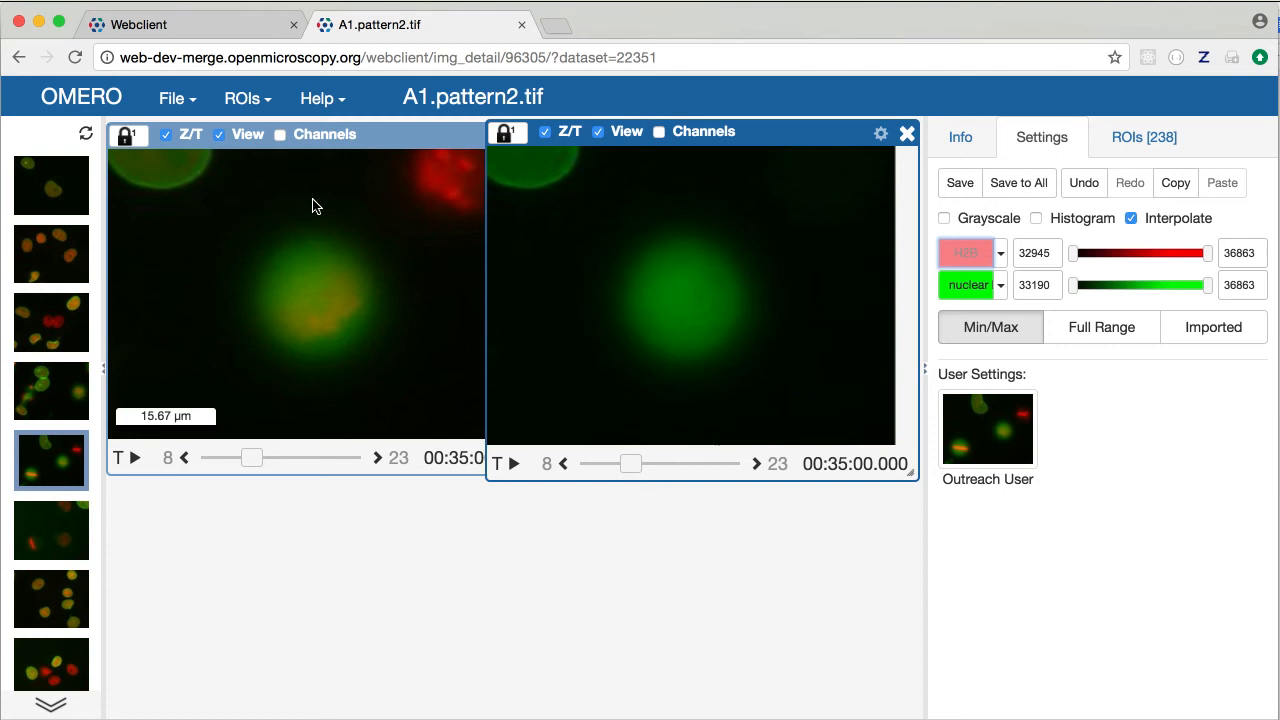
{"action": "left_click", "coordinate": [280, 196]}
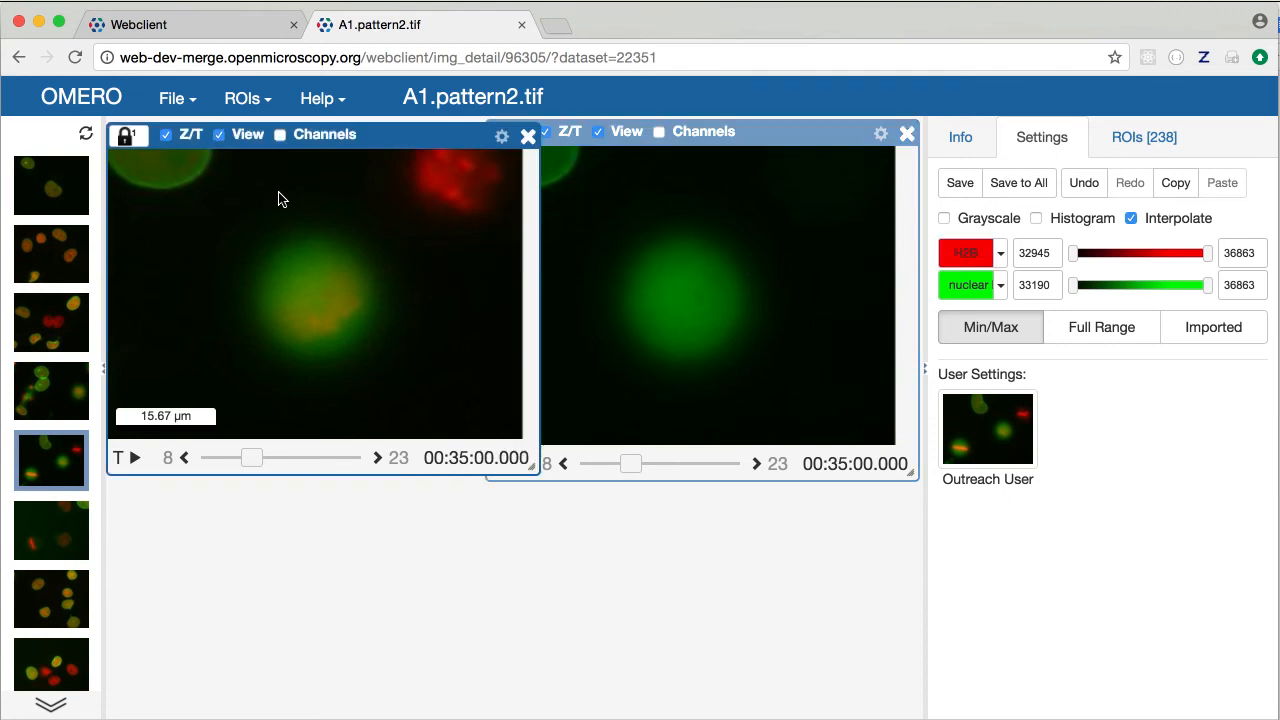
{"action": "left_click", "coordinate": [967, 284]}
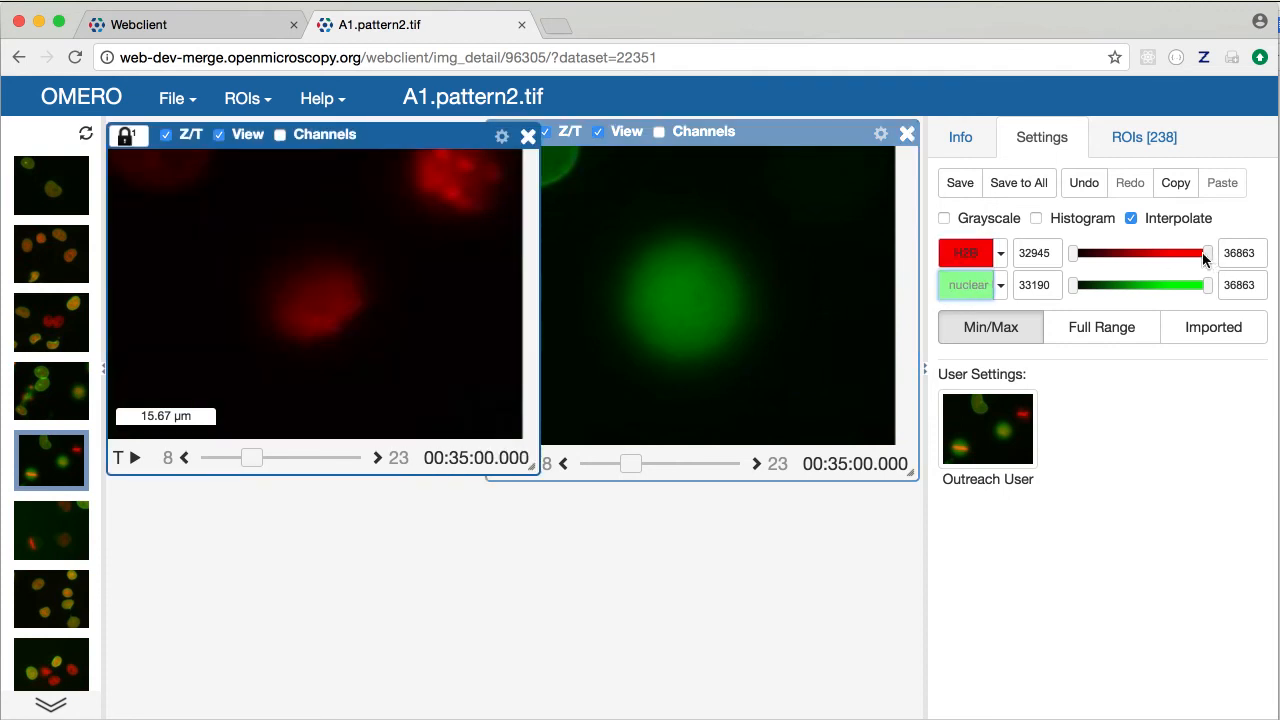
{"action": "left_click_drag", "start_coordinate": [1202, 252], "coordinate": [1116, 250]}
{"action": "left_click_drag", "start_coordinate": [697, 306], "coordinate": [611, 357]}
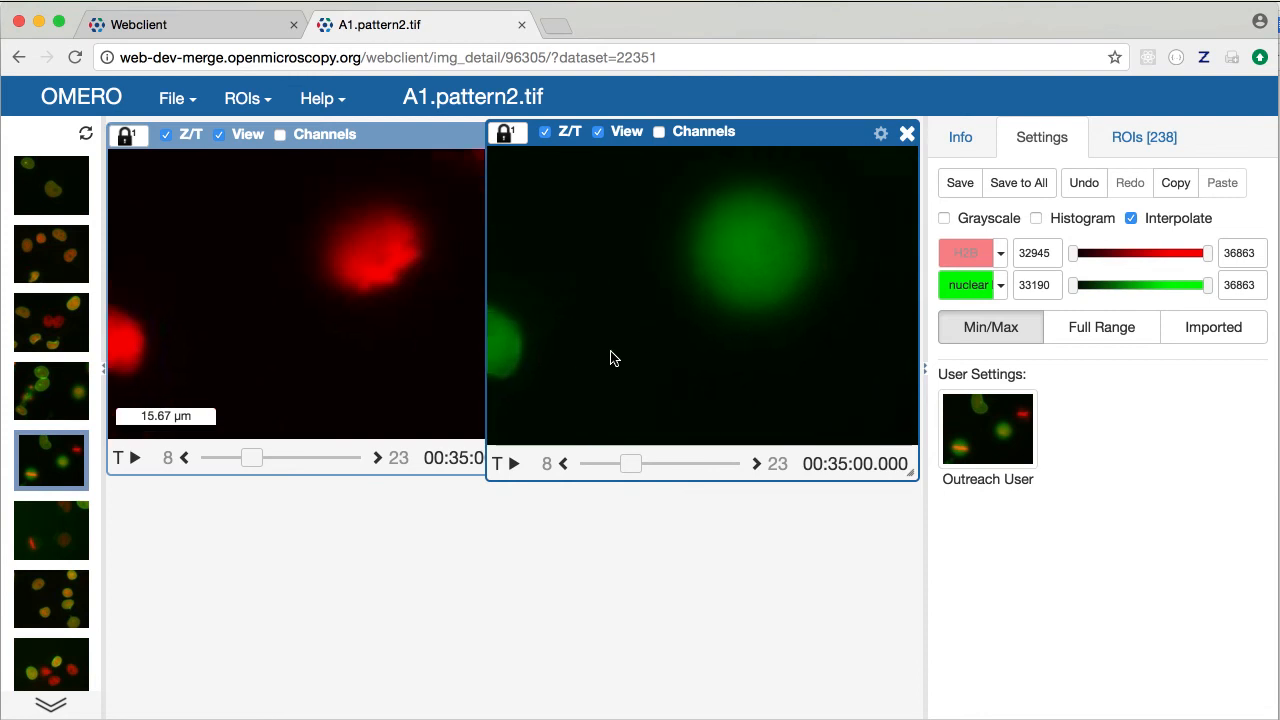
{"action": "left_click_drag", "start_coordinate": [668, 306], "coordinate": [630, 322]}
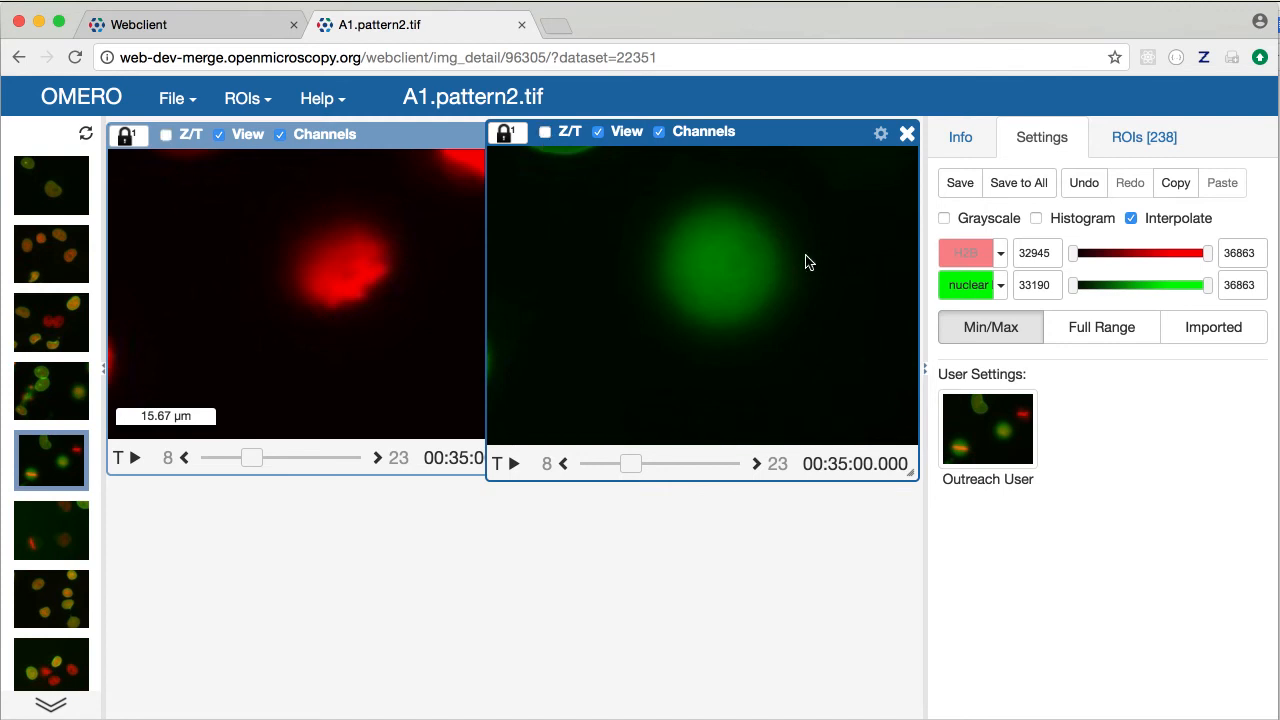
Toggle the H2B and nuclear channels off and back on
{"action": "left_click", "coordinate": [961, 262]}
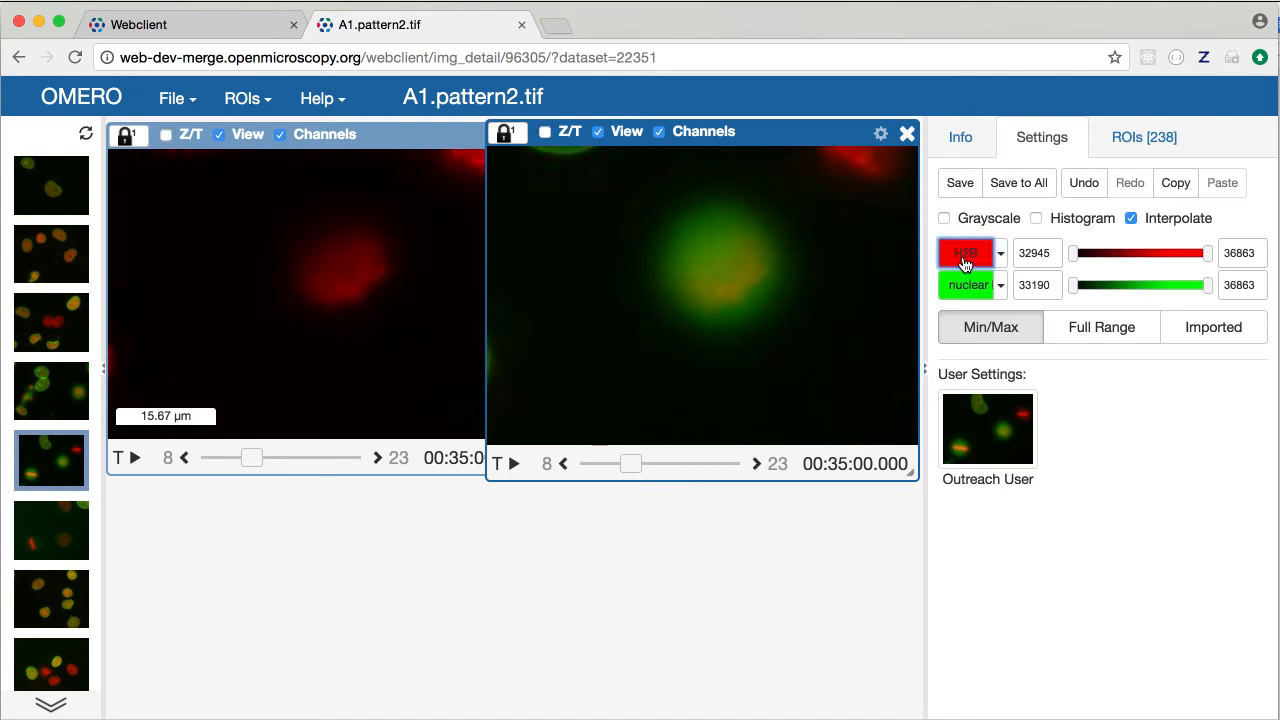
{"action": "left_click", "coordinate": [965, 258]}
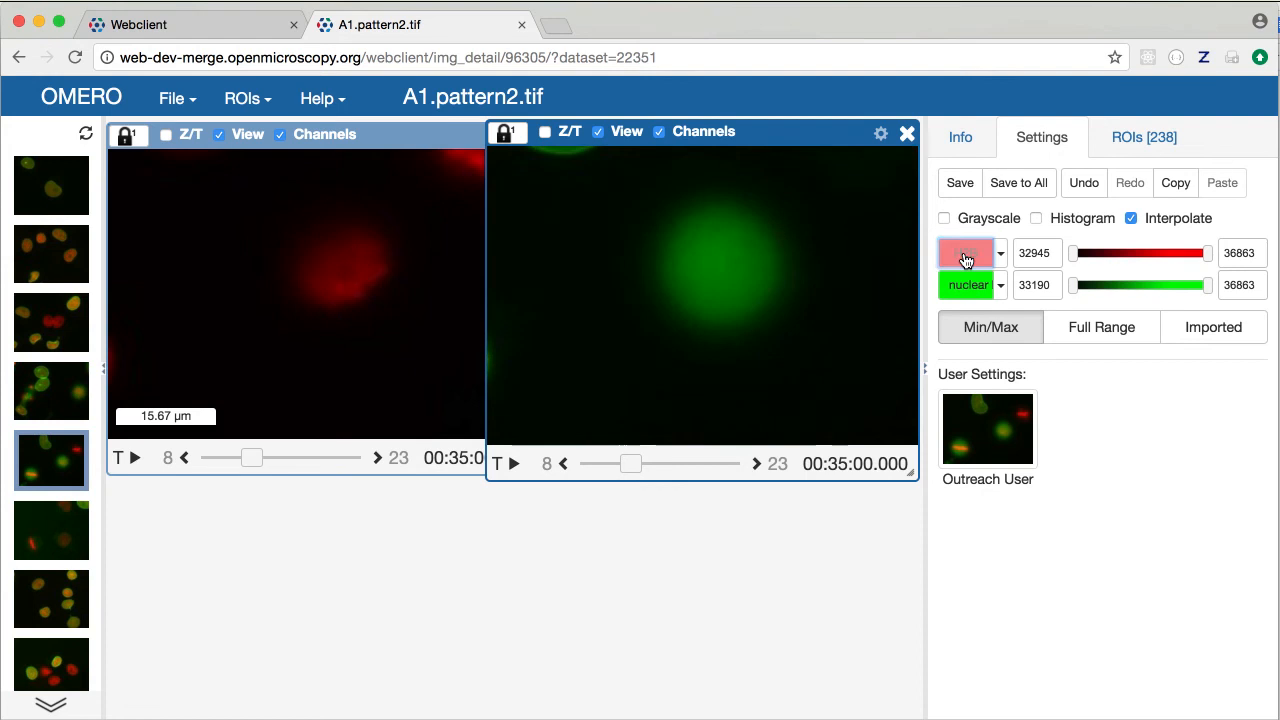
{"action": "left_click", "coordinate": [965, 259]}
{"action": "left_click", "coordinate": [966, 283]}
{"action": "left_click", "coordinate": [967, 283]}
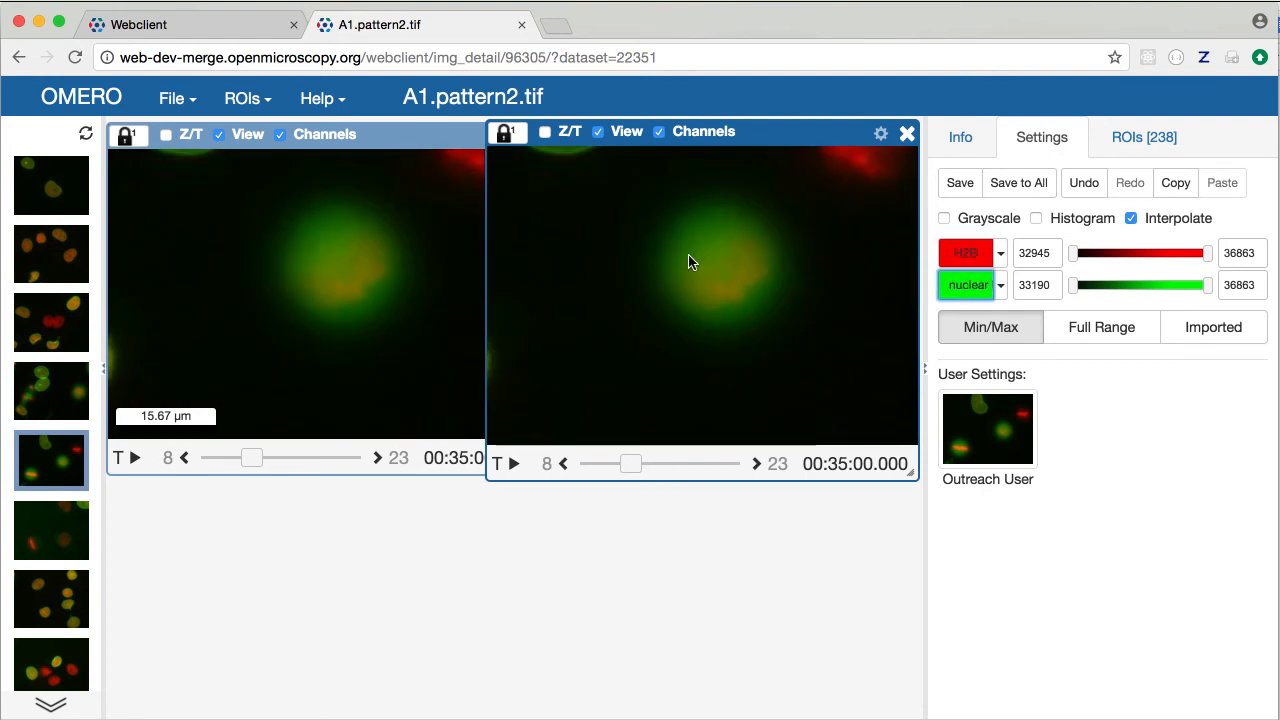
Unsync channels; show only nuclear lamina at timepoint 4 left and only H2B at timepoint 6 right
{"action": "mouse_move", "coordinate": [628, 463]}
{"action": "left_mouse_down"}
{"action": "mouse_move", "coordinate": [689, 463]}
{"action": "mouse_move", "coordinate": [615, 464]}
{"action": "left_mouse_up"}
{"action": "left_click_drag", "start_coordinate": [235, 457], "coordinate": [222, 454]}
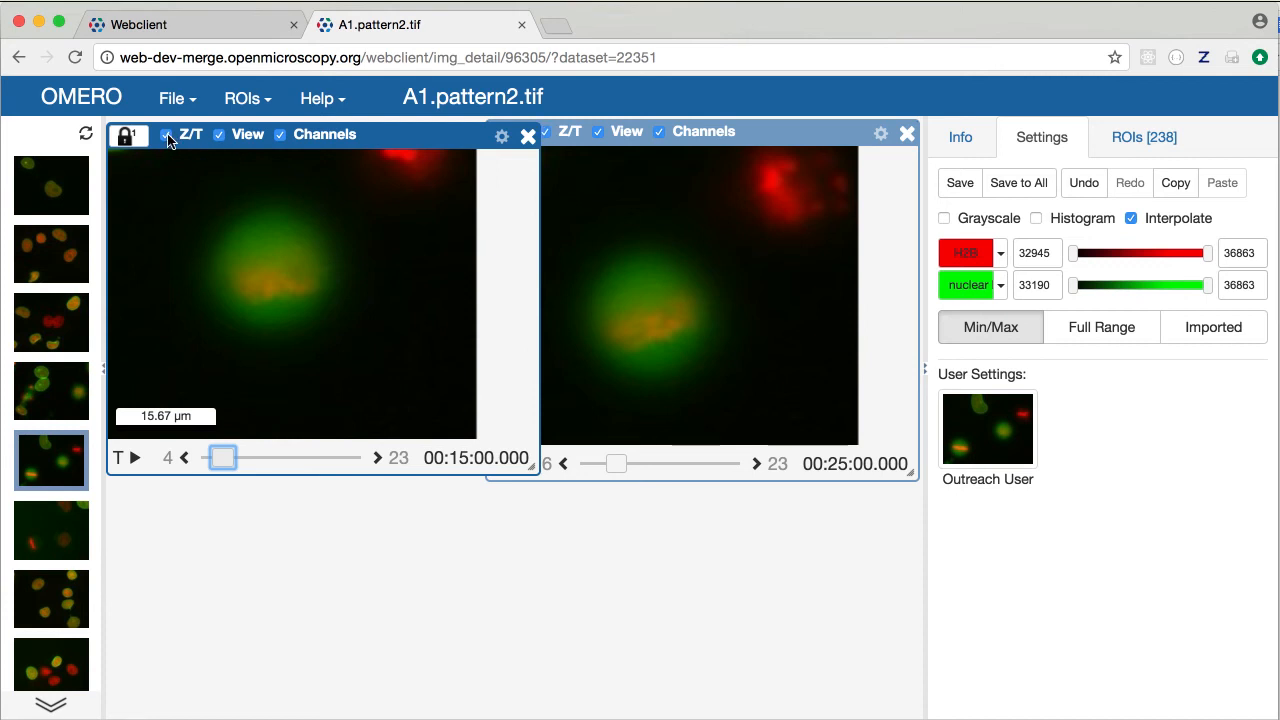
{"action": "left_click", "coordinate": [281, 135]}
{"action": "left_click", "coordinate": [978, 252]}
{"action": "left_click", "coordinate": [677, 291]}
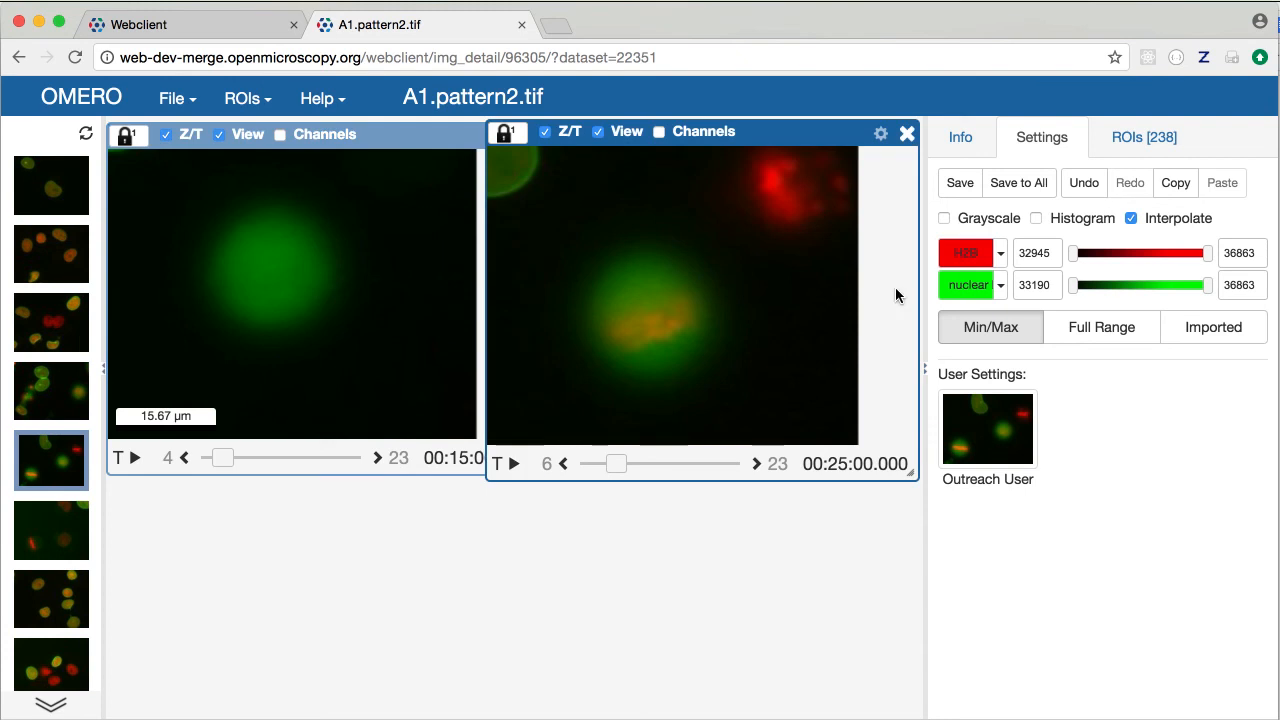
{"action": "left_click", "coordinate": [968, 287]}
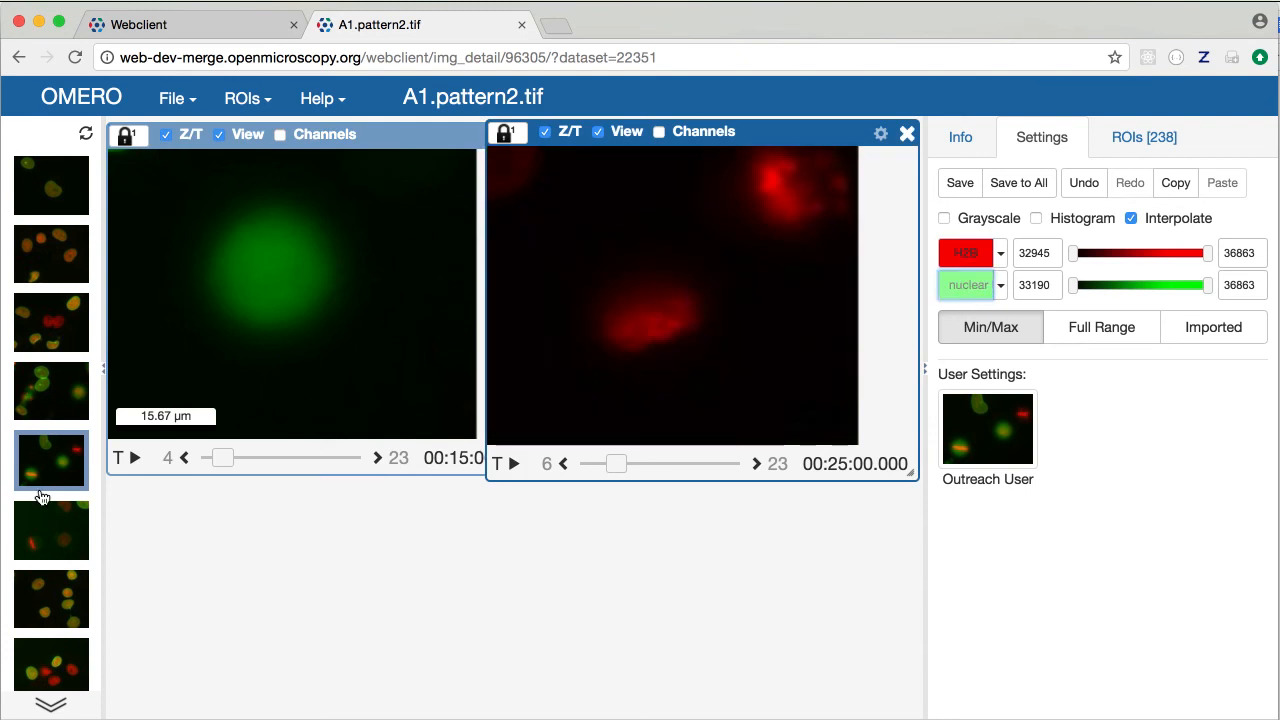
{"action": "scroll", "coordinate": [40, 495], "scroll_direction": "down", "scroll_amount": 3}
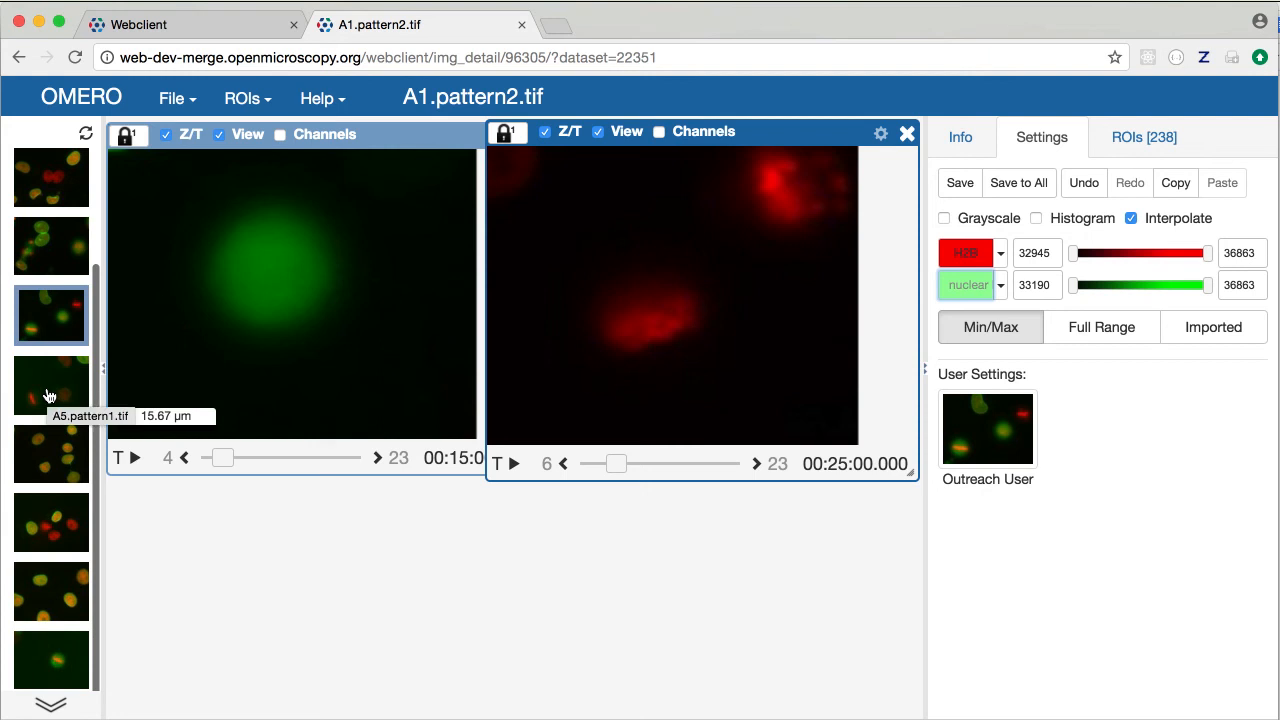
Open an extra panel, flip through A5.pattern2 and A5.pattern3, and settle on A5.pattern1.tif
{"action": "left_click", "coordinate": [48, 396]}
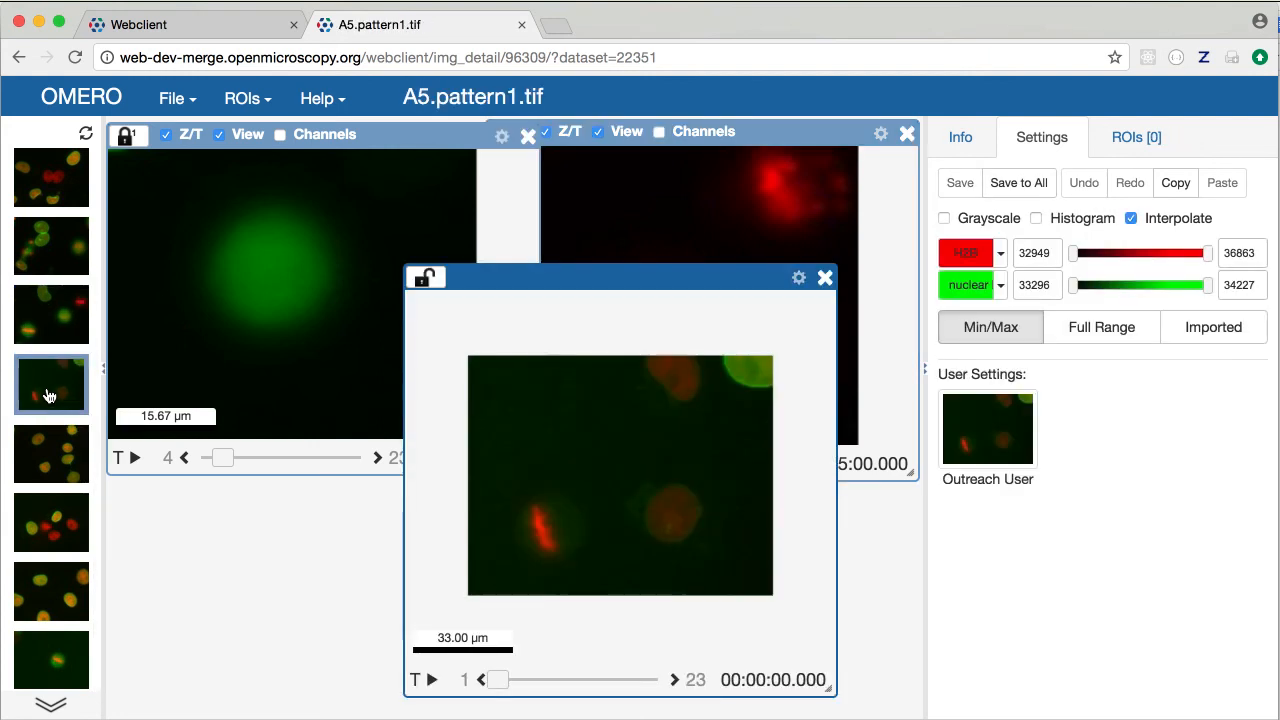
{"action": "left_click_drag", "start_coordinate": [505, 281], "coordinate": [445, 252]}
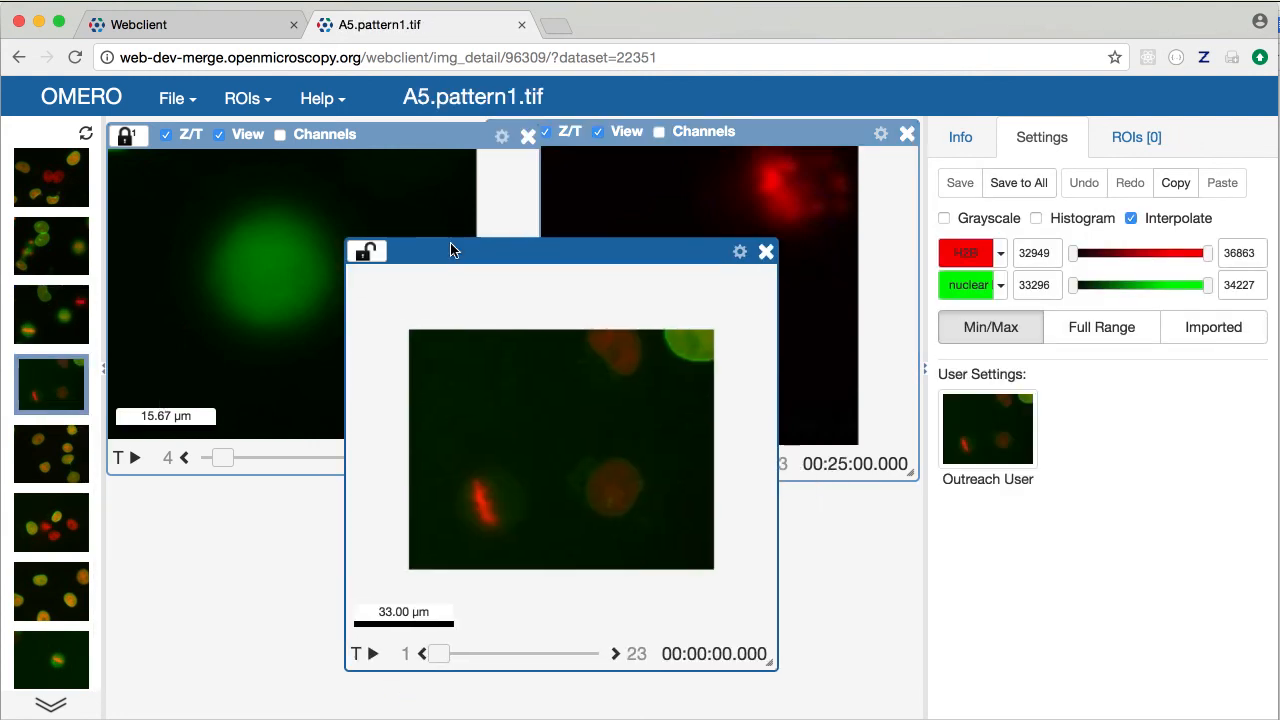
{"action": "left_click", "coordinate": [47, 455]}
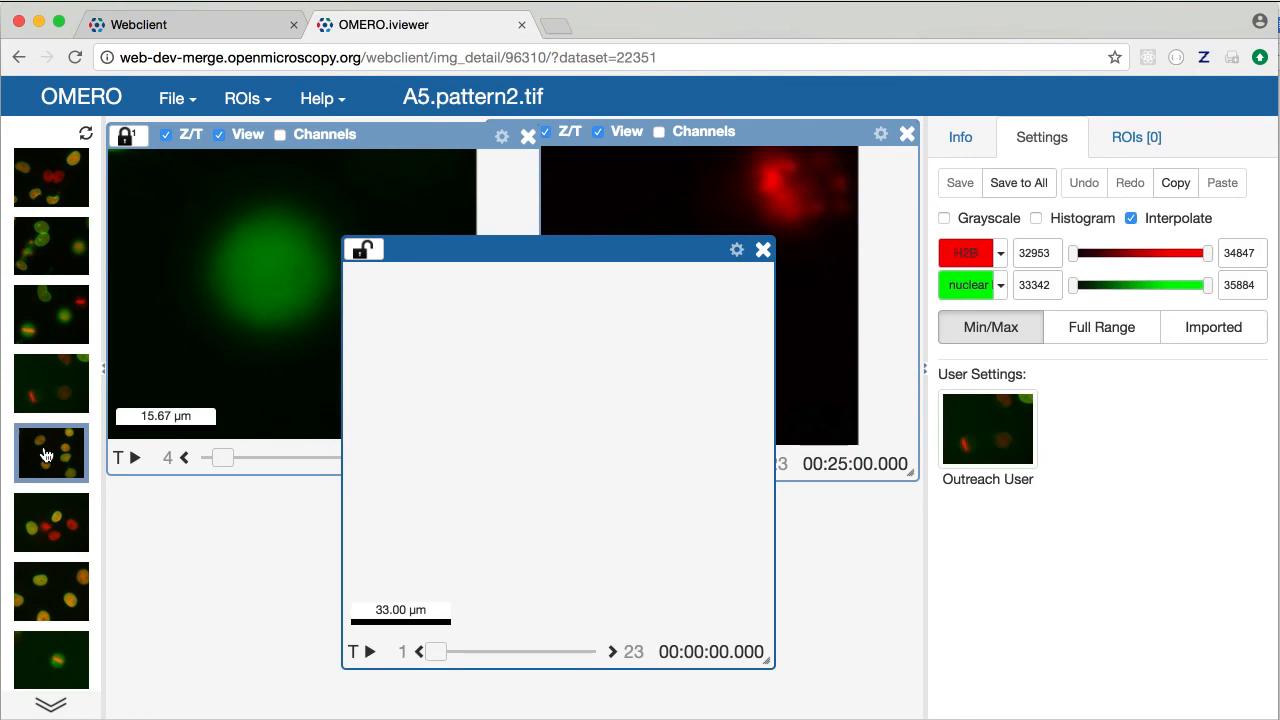
{"action": "left_click", "coordinate": [47, 521]}
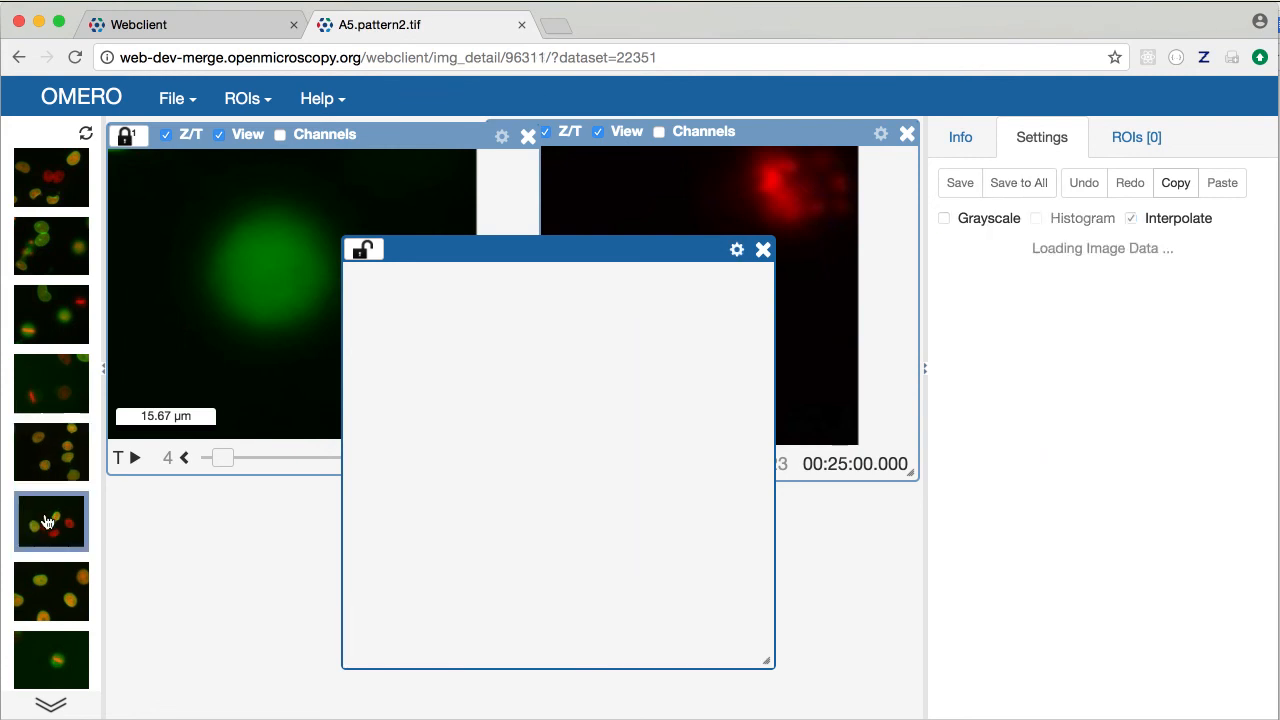
{"action": "left_click", "coordinate": [60, 395]}
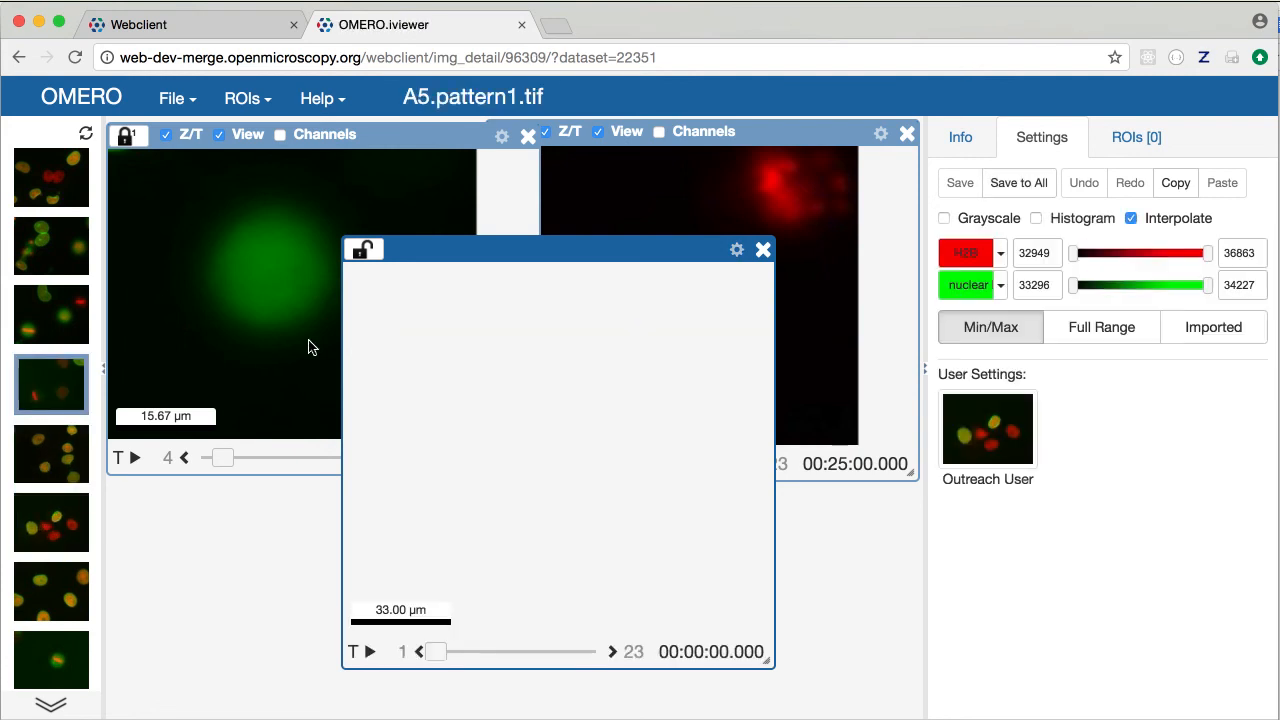
Sync the A5.pattern1.tif panel to group 1, advance all panels to timepoint 7, then close it
{"action": "left_click", "coordinate": [362, 249]}
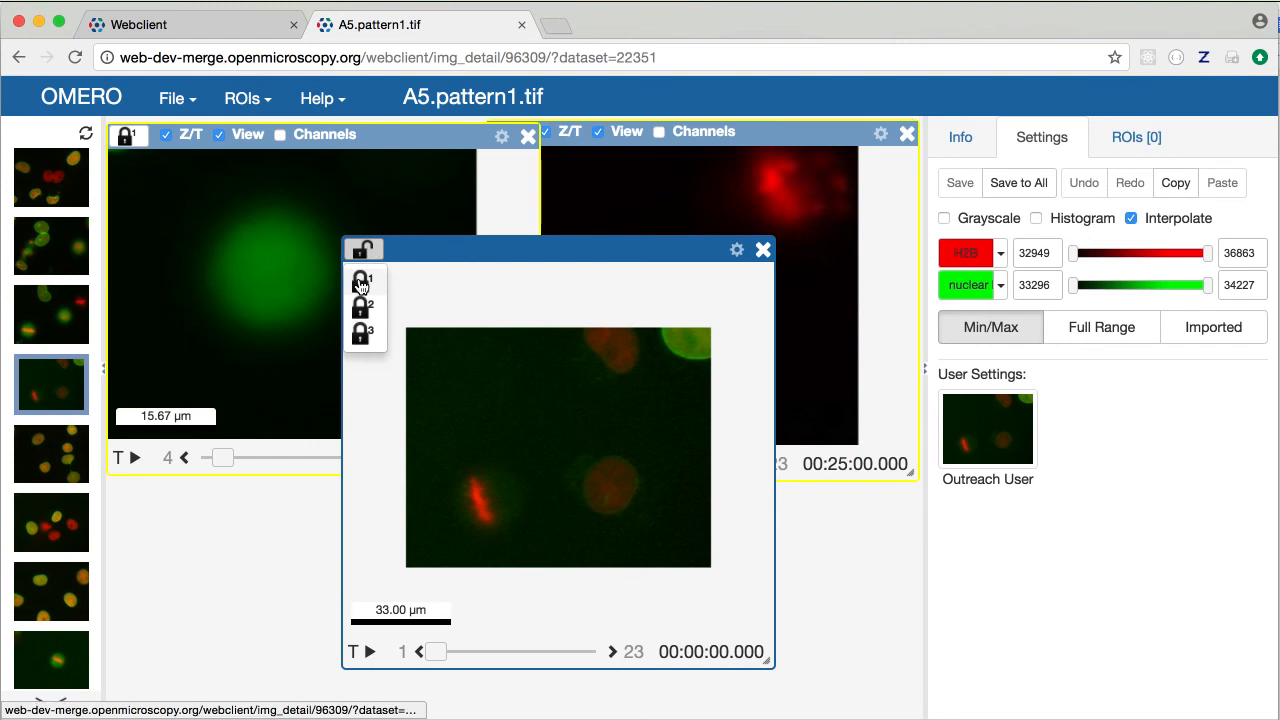
{"action": "left_click", "coordinate": [361, 283]}
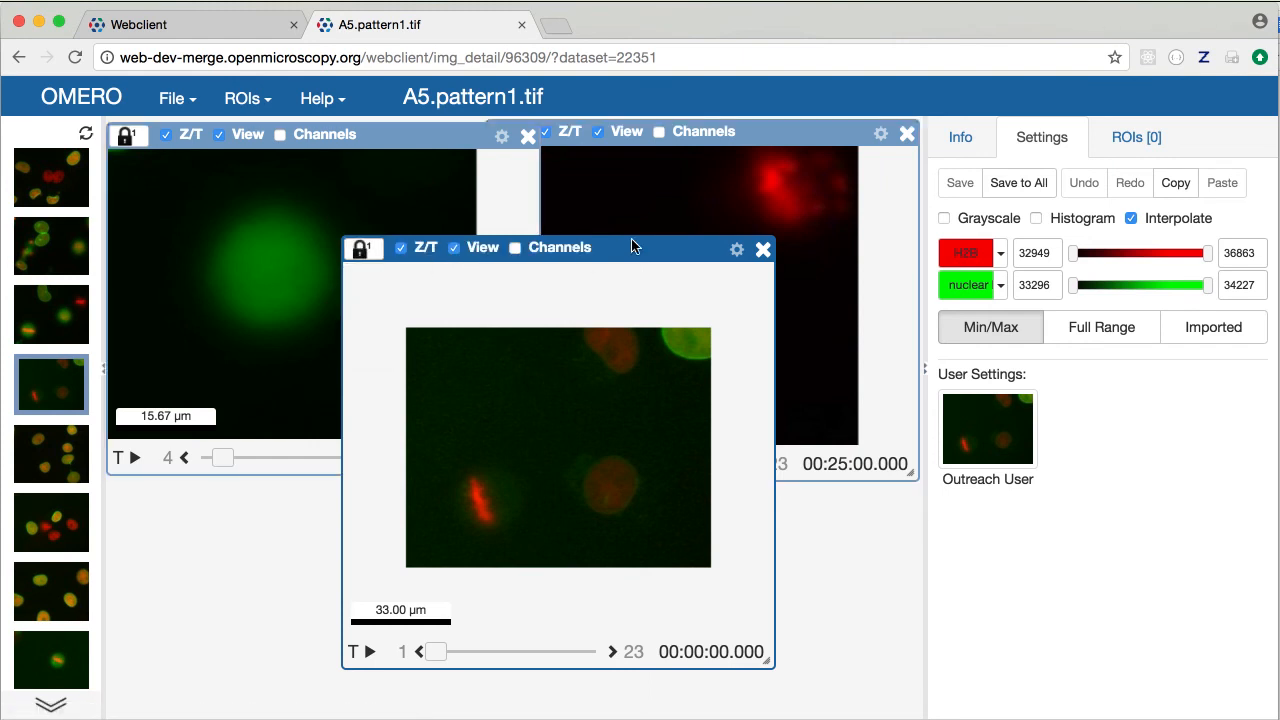
{"action": "left_click_drag", "start_coordinate": [631, 248], "coordinate": [391, 277]}
{"action": "scroll", "coordinate": [330, 438], "scroll_direction": "up", "scroll_amount": 3}
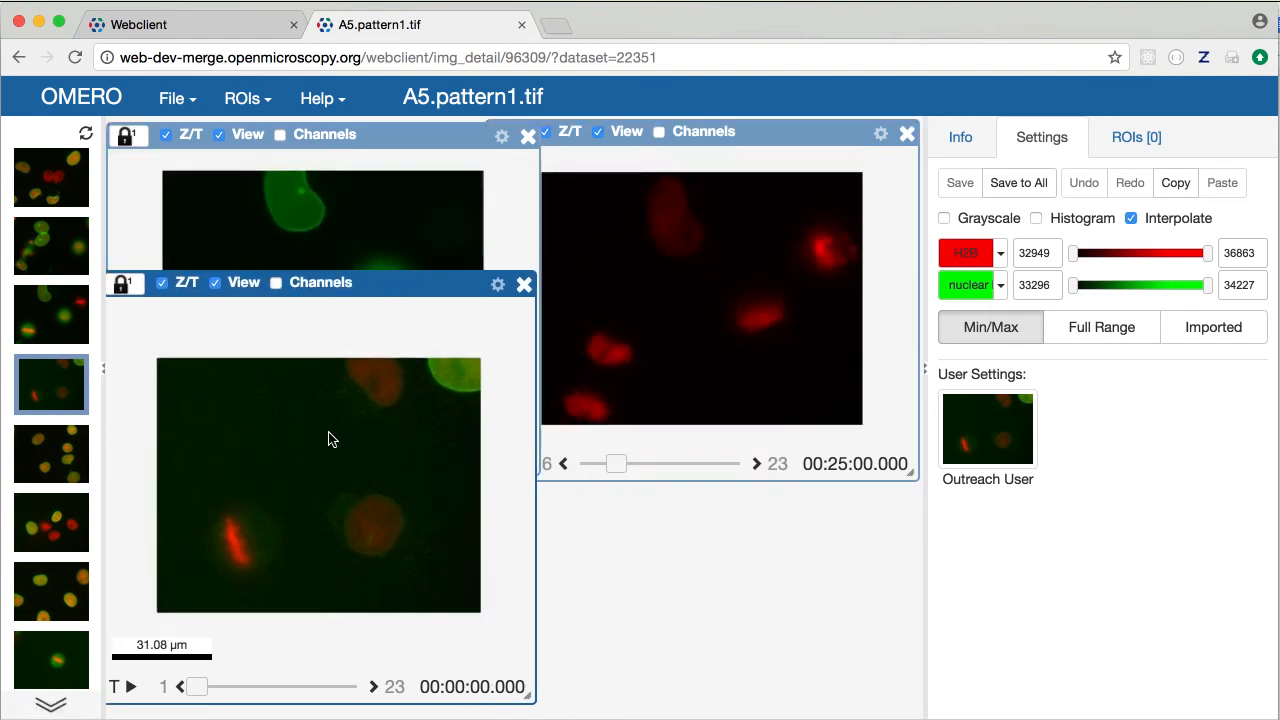
{"action": "scroll", "coordinate": [337, 430], "scroll_direction": "up", "scroll_amount": 2}
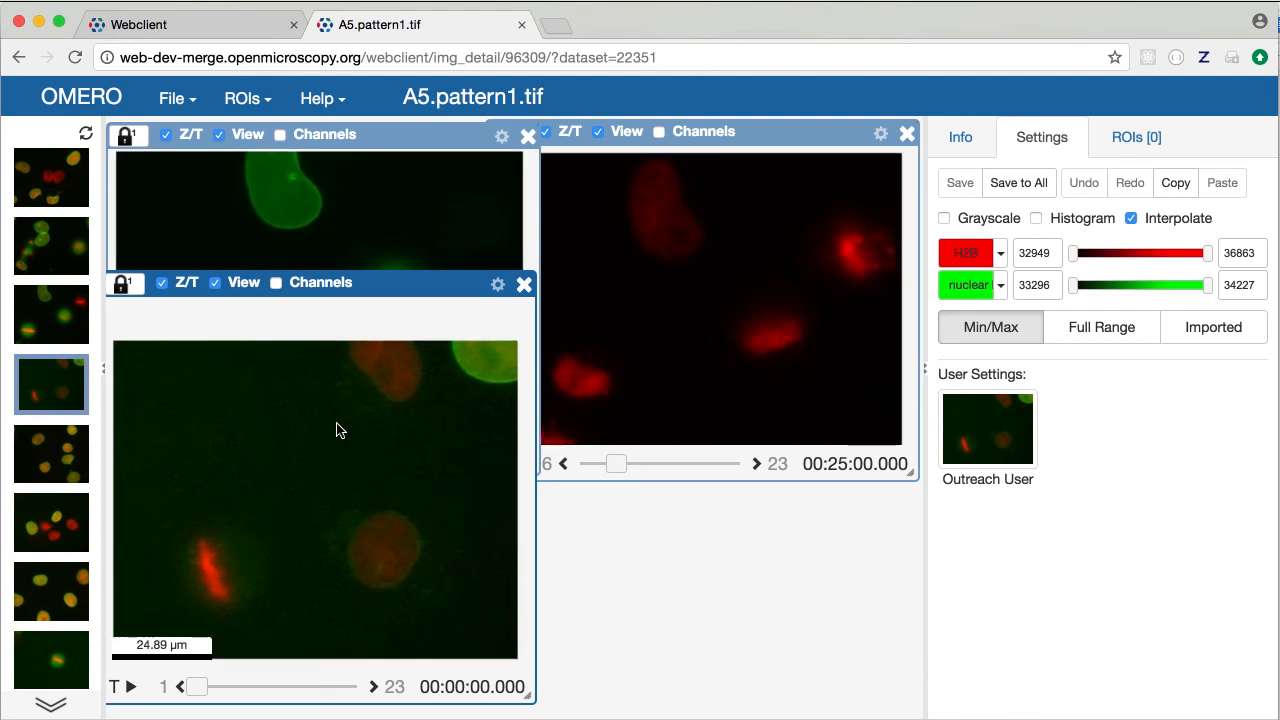
{"action": "left_click_drag", "start_coordinate": [200, 692], "coordinate": [240, 687]}
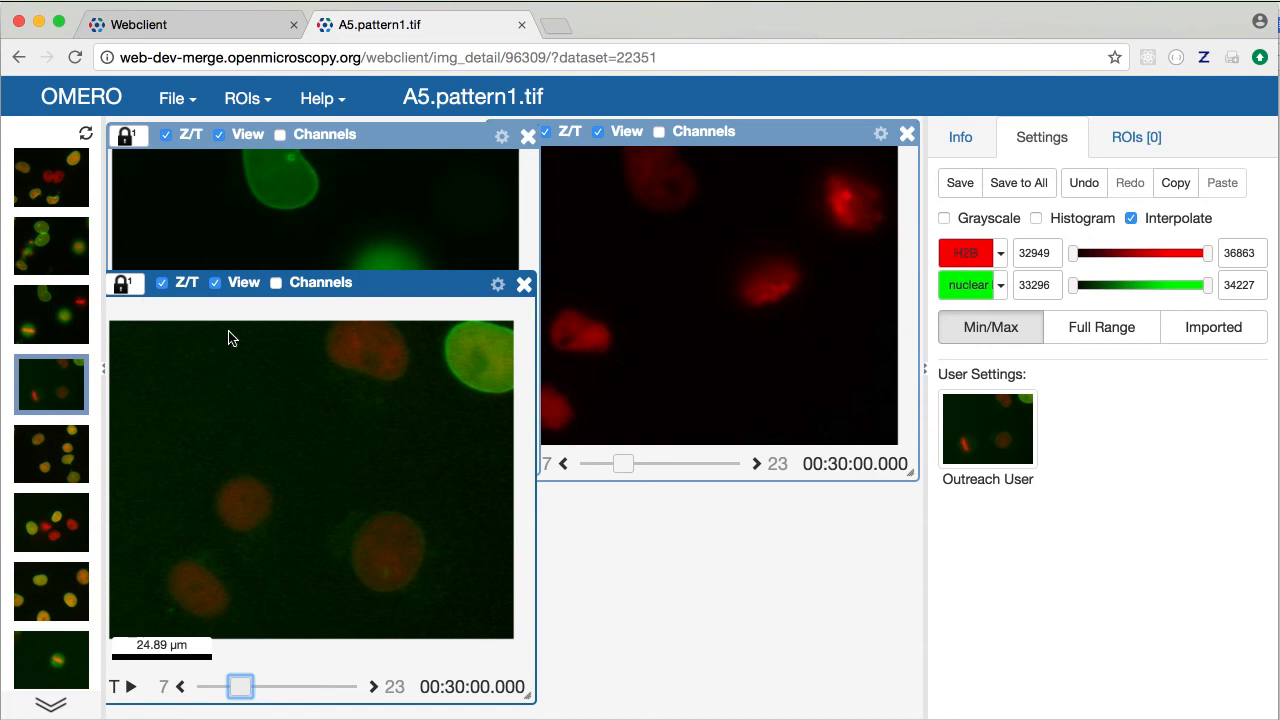
{"action": "left_click", "coordinate": [524, 288]}
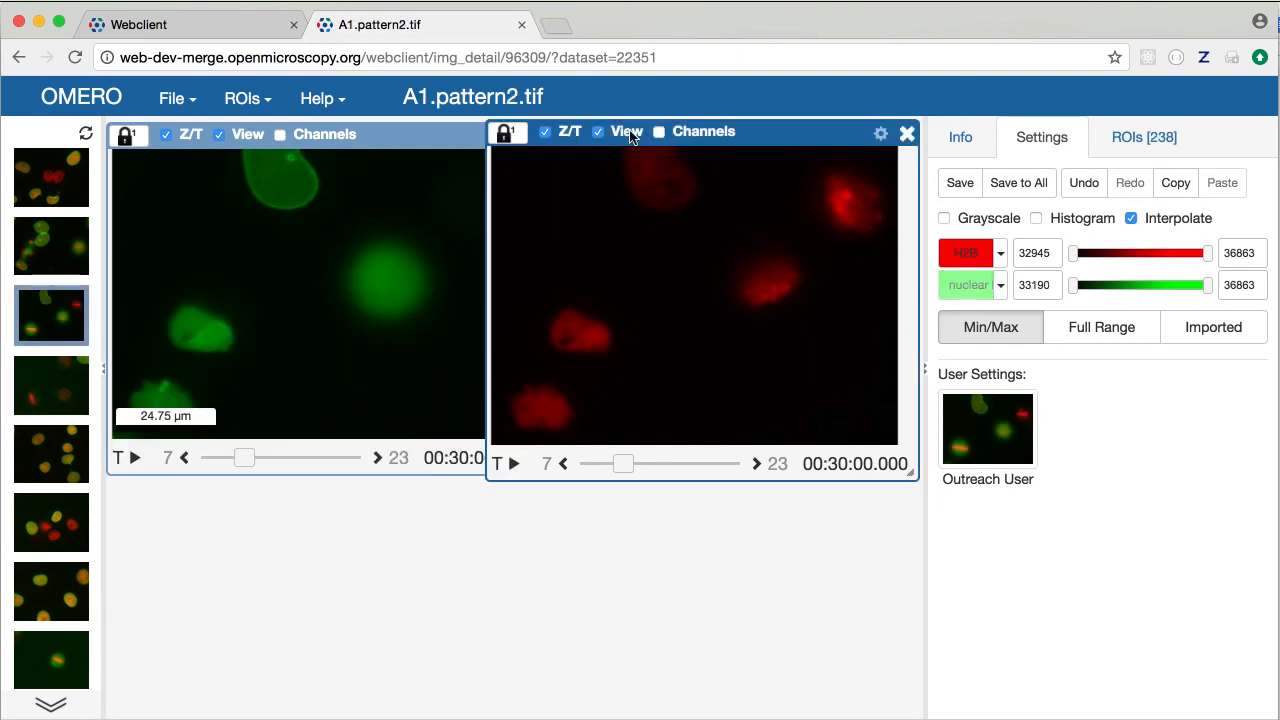
Close the red panel, zoom in, re-enable H2B, and show the 305 x 240, 23-timepoint image info
{"action": "left_click", "coordinate": [906, 134]}
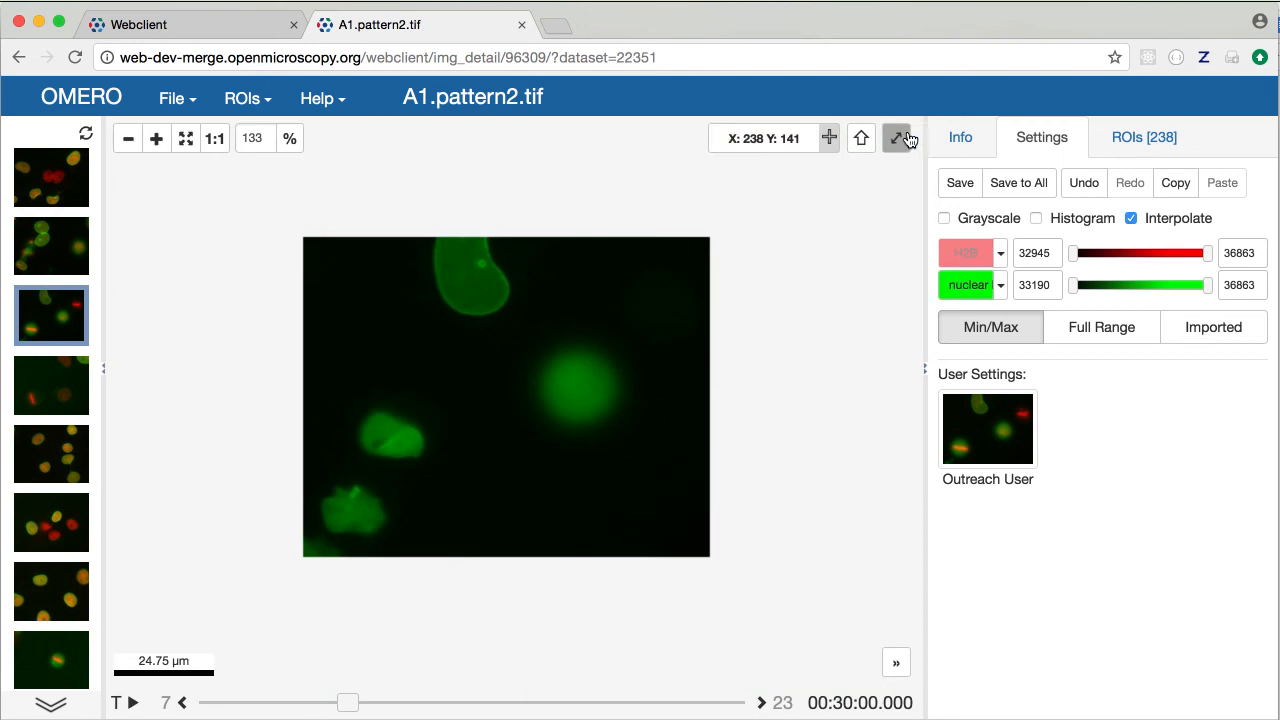
{"action": "scroll", "coordinate": [529, 343], "scroll_direction": "up", "scroll_amount": 4}
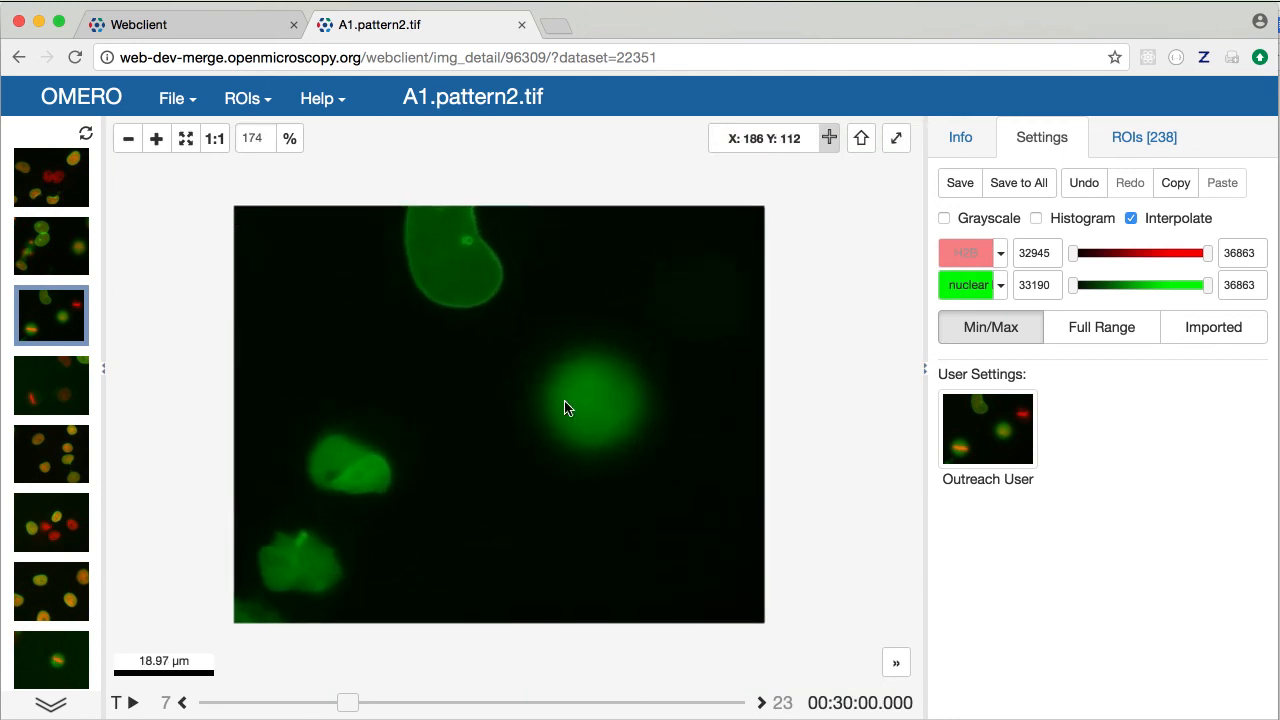
{"action": "left_click", "coordinate": [973, 253]}
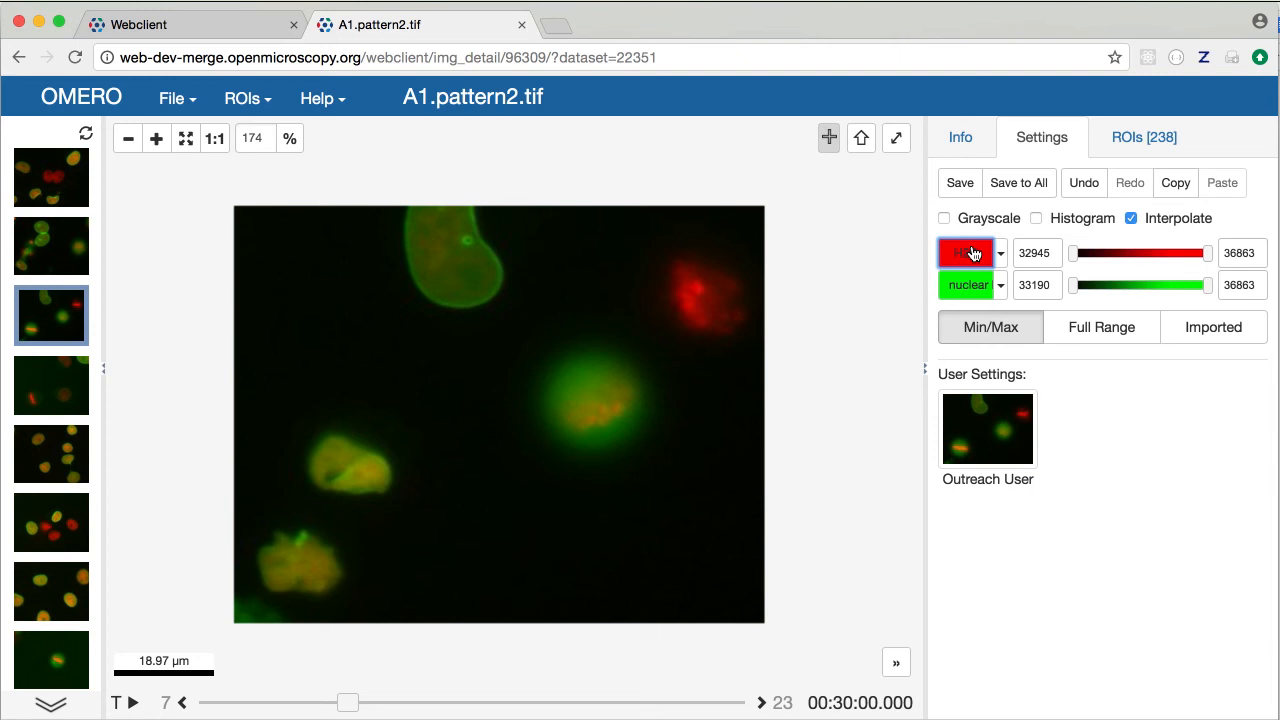
{"action": "left_click", "coordinate": [961, 141]}
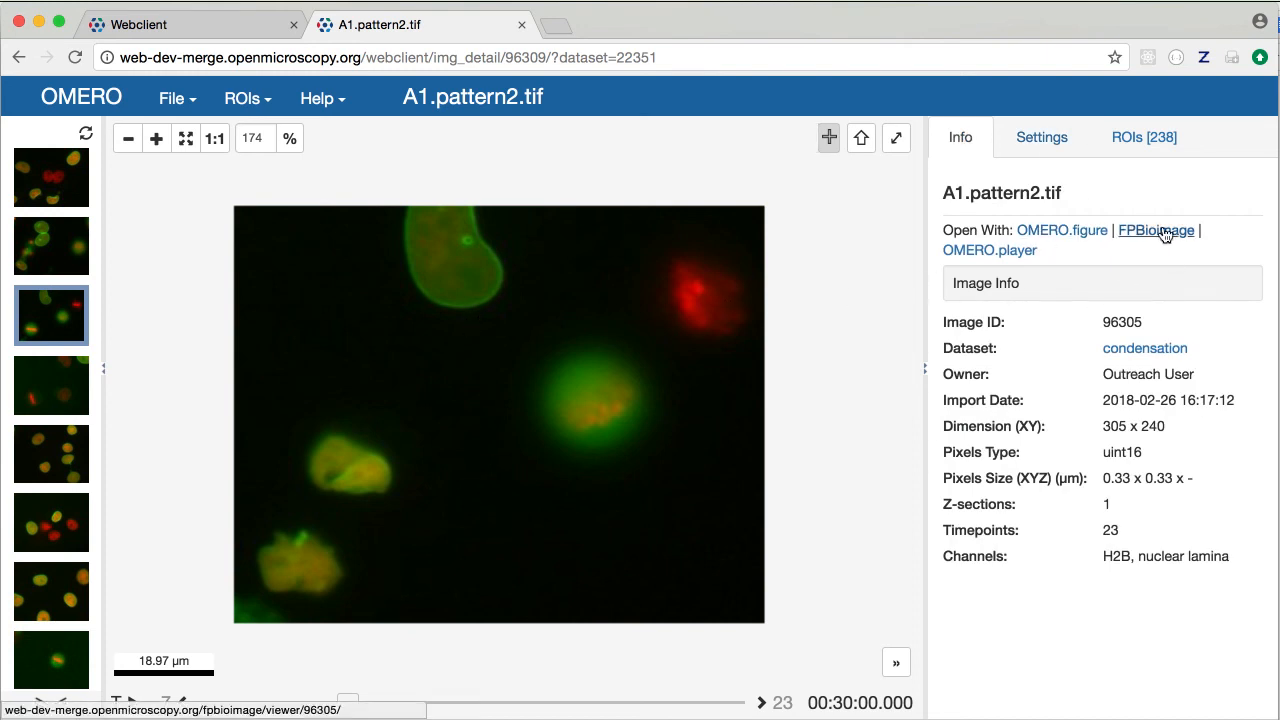
Open A1.pattern2.tif in a new OMERO.figure and open the Edit ROIs dialog for its panel
{"action": "left_click", "coordinate": [1050, 232]}
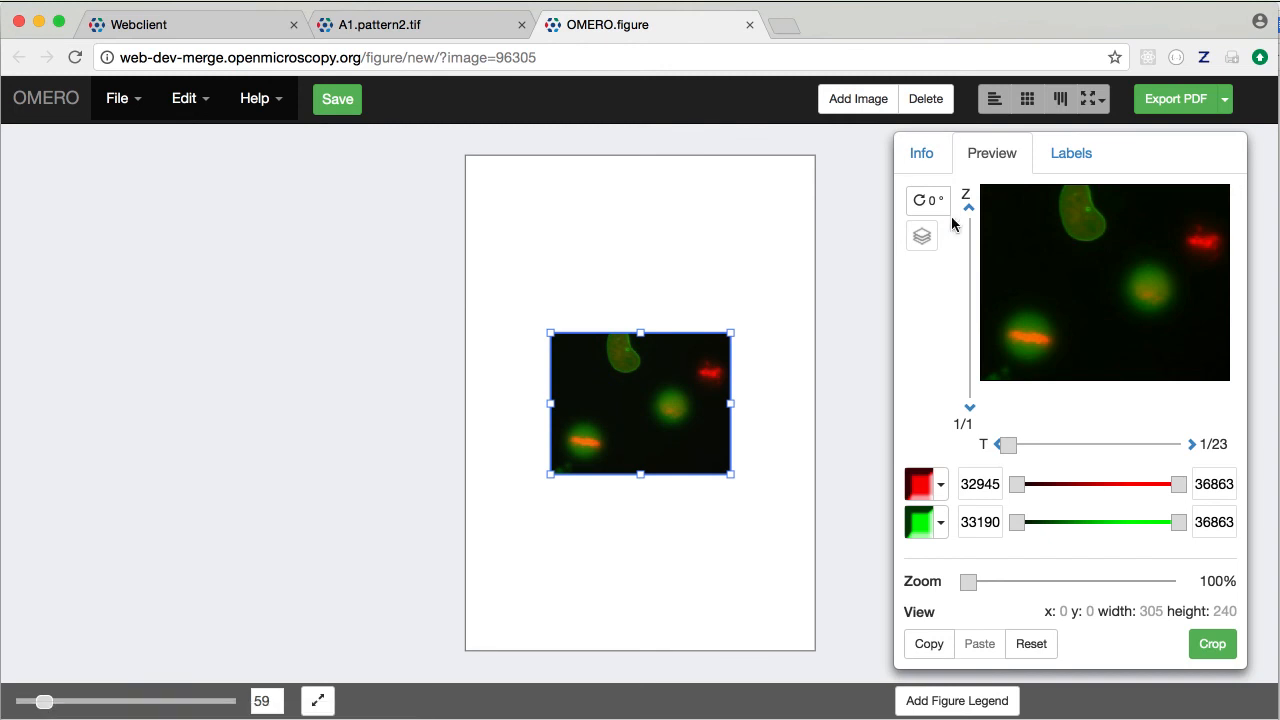
{"action": "left_click", "coordinate": [1076, 157]}
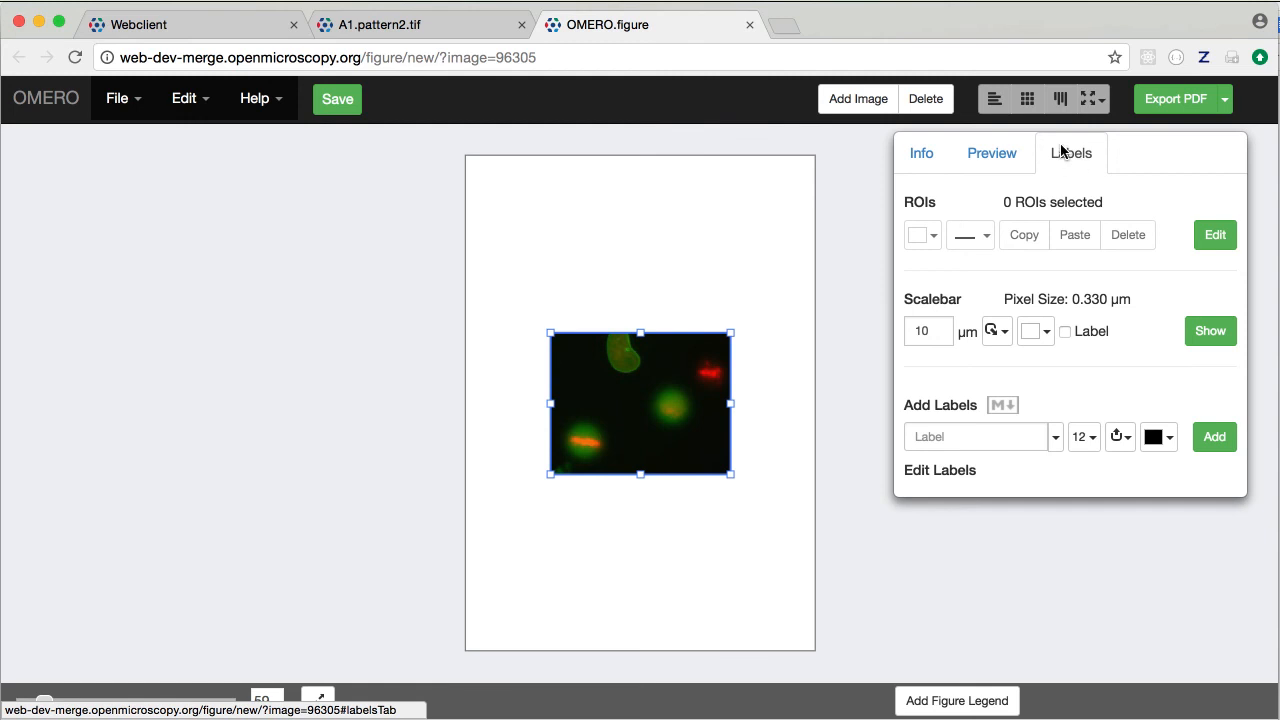
{"action": "left_click", "coordinate": [1212, 238]}
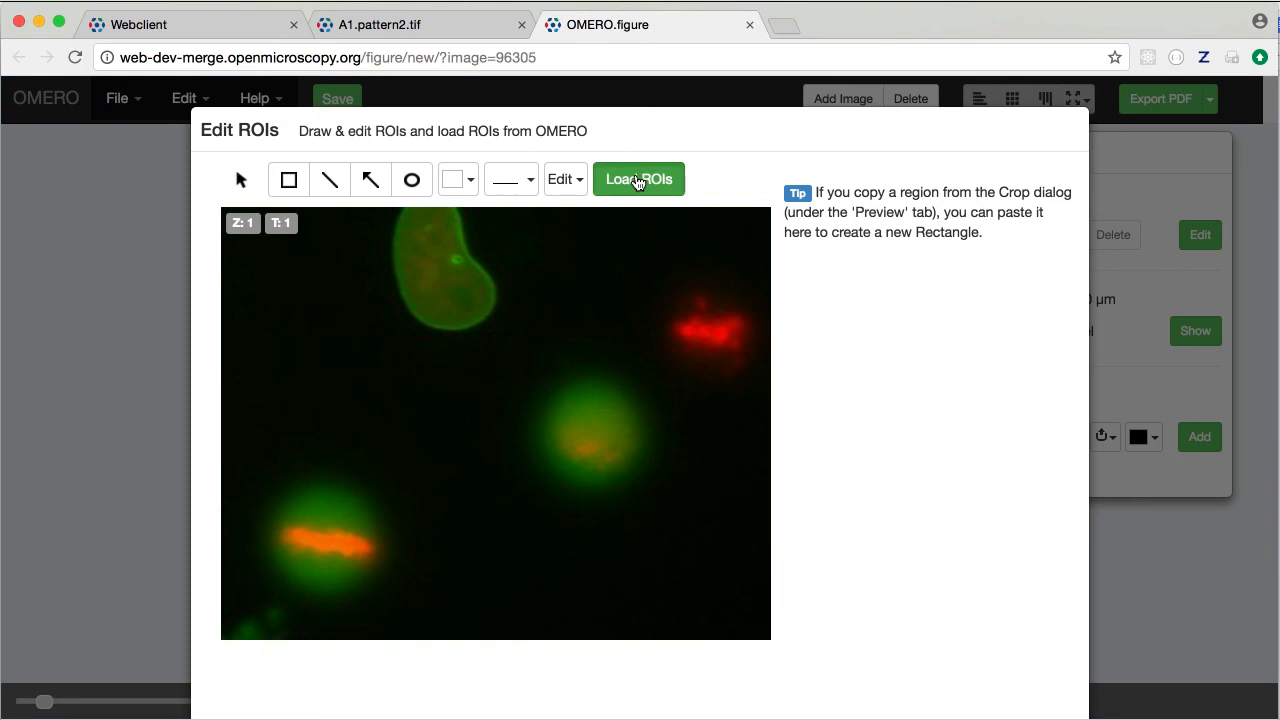
Load the image's saved ROIs from OMERO and scroll down to the T=23 entries
{"action": "left_click", "coordinate": [640, 180]}
{"action": "mouse_move", "coordinate": [990, 222]}
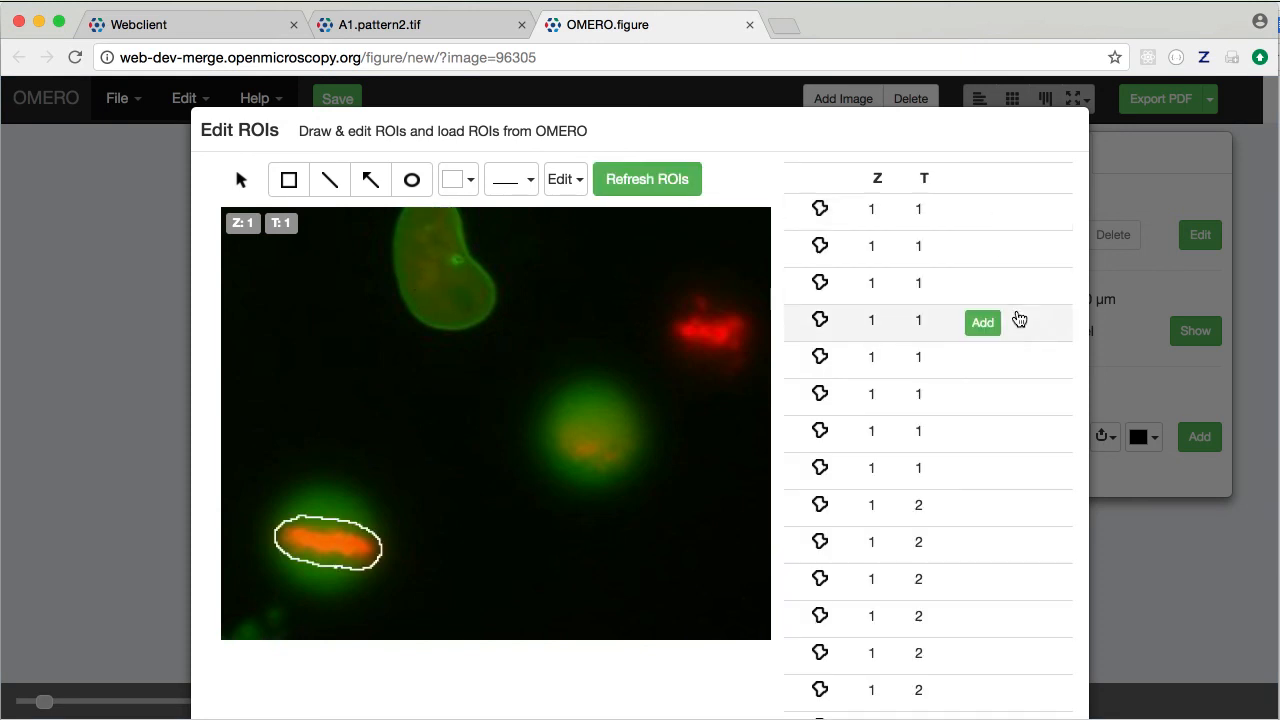
{"action": "scroll", "coordinate": [1018, 322], "scroll_direction": "down", "scroll_amount": 15}
{"action": "scroll", "coordinate": [1018, 322], "scroll_direction": "down", "scroll_amount": 15}
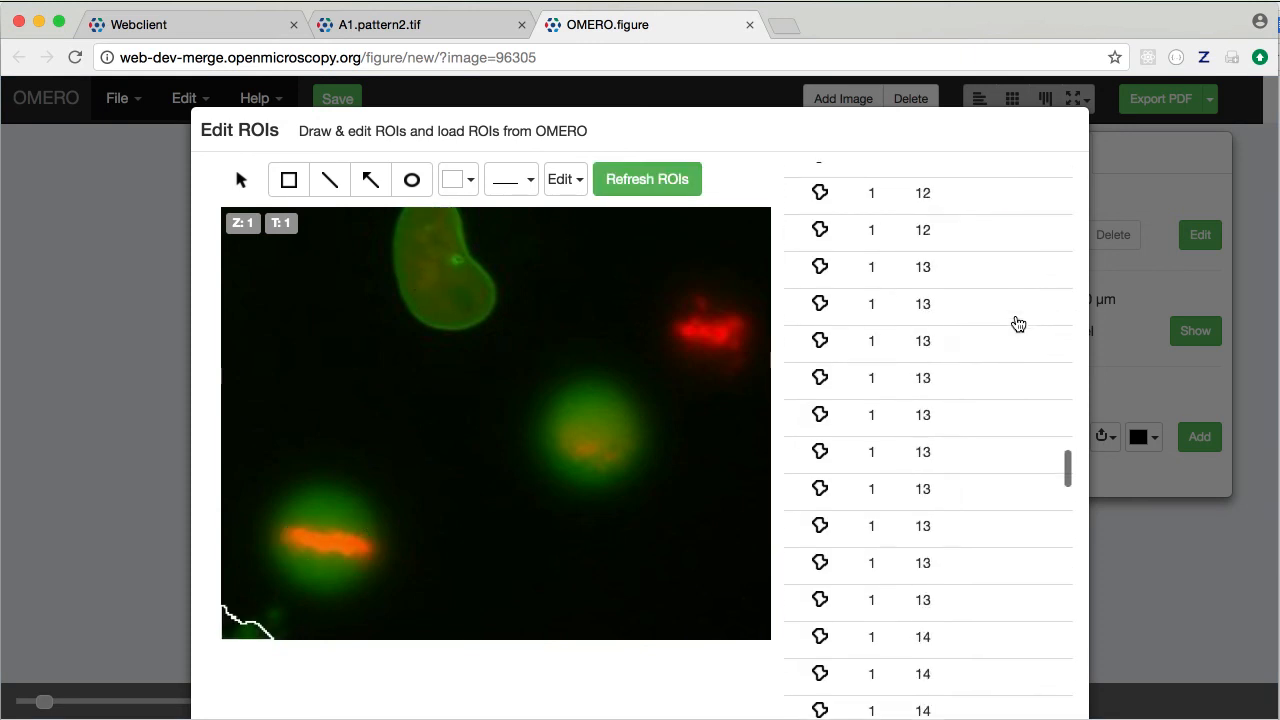
{"action": "scroll", "coordinate": [977, 488], "scroll_direction": "down", "scroll_amount": 12}
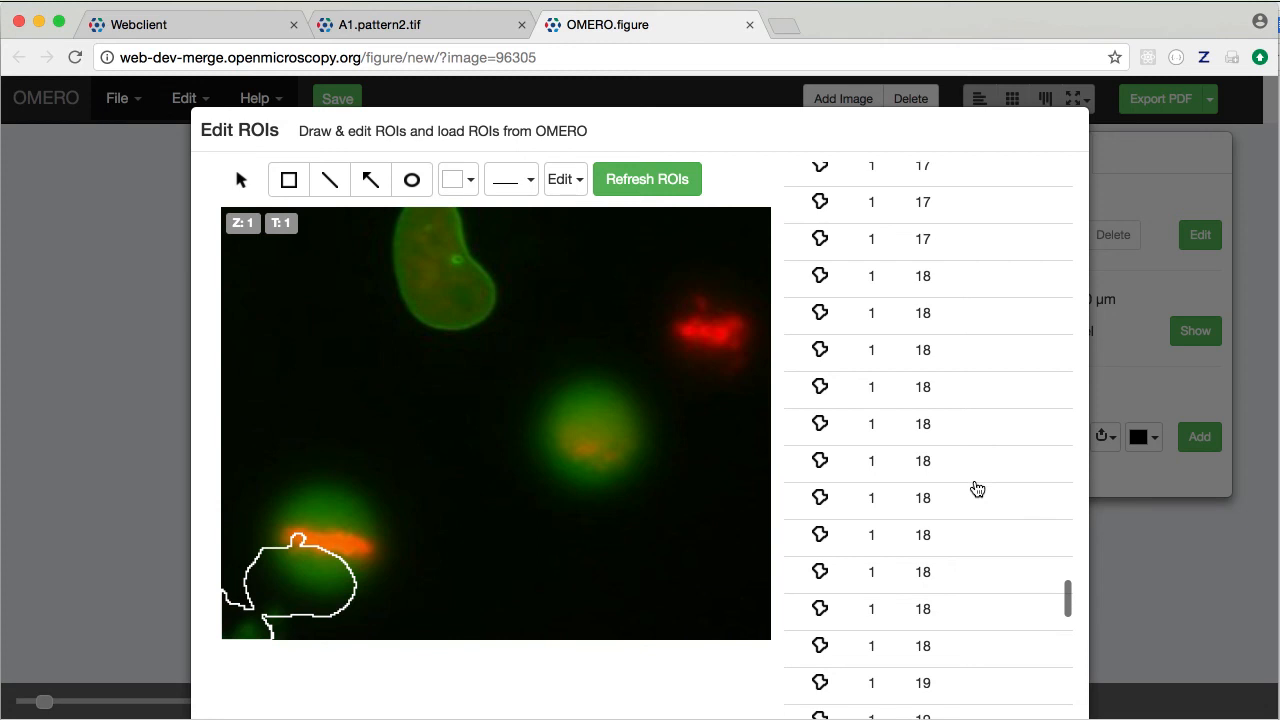
{"action": "scroll", "coordinate": [952, 712], "scroll_direction": "down", "scroll_amount": 3}
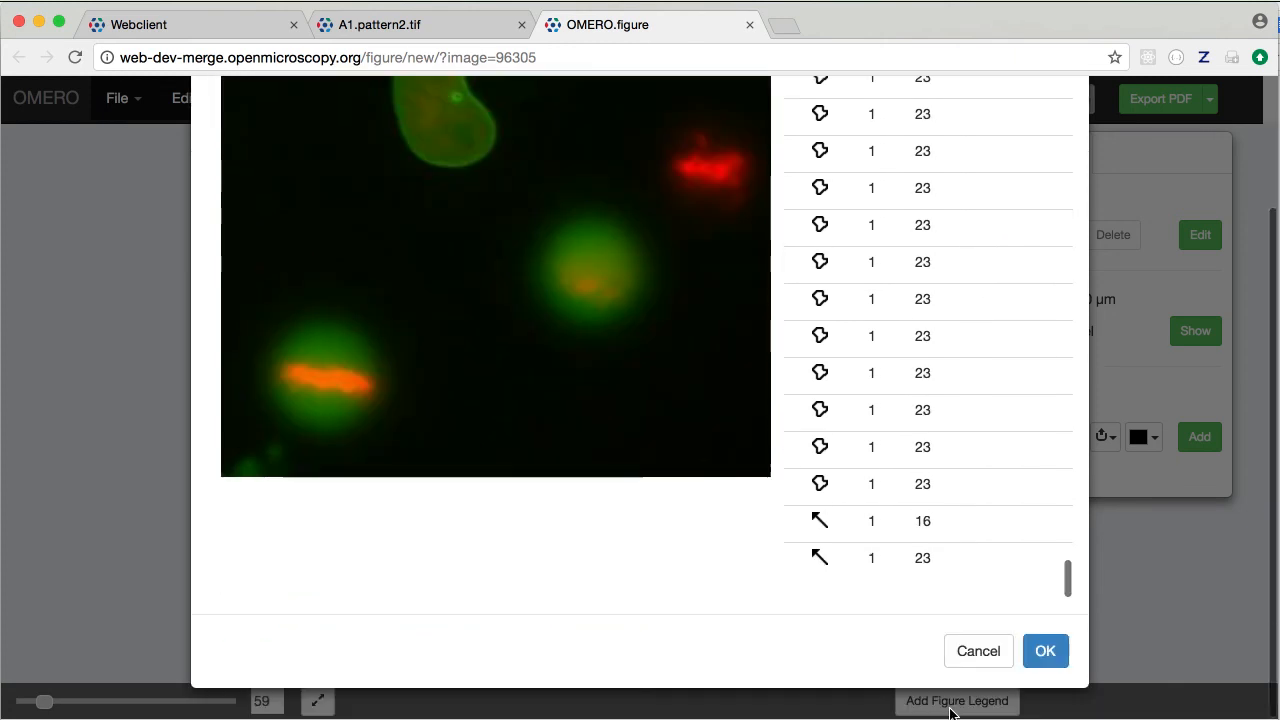
{"action": "right_click", "coordinate": [930, 558]}
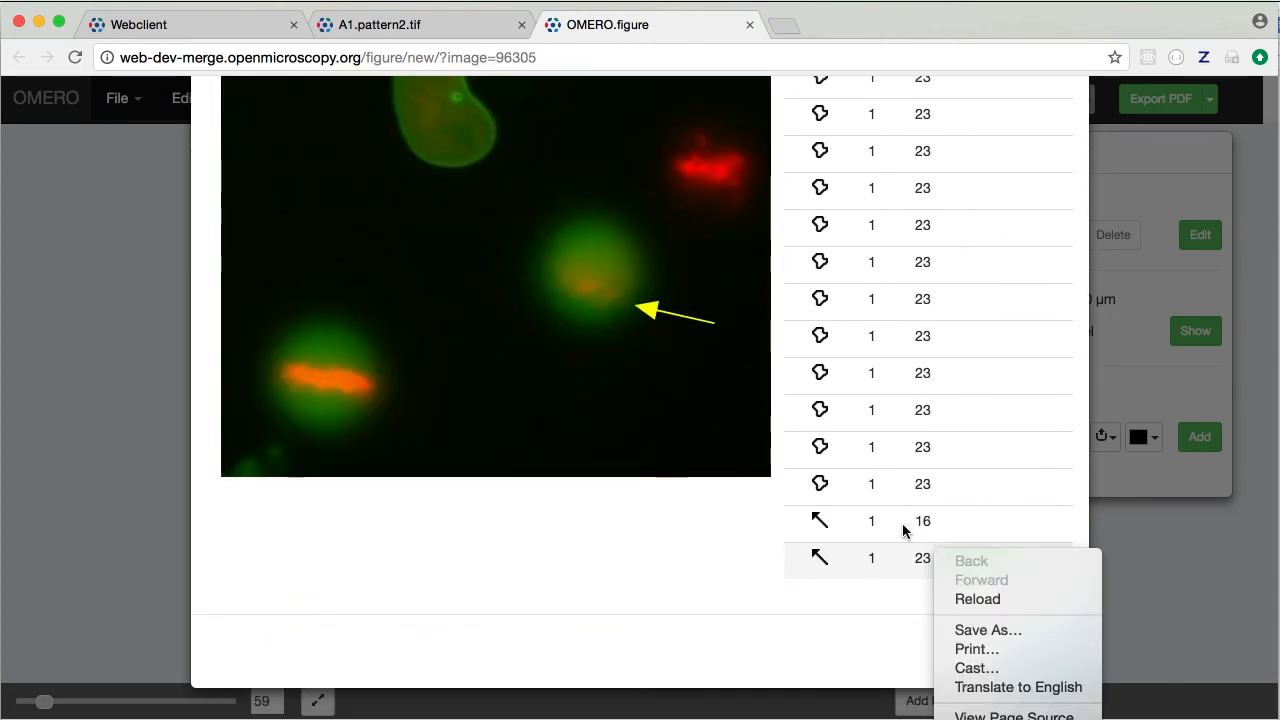
{"action": "left_click", "coordinate": [907, 530]}
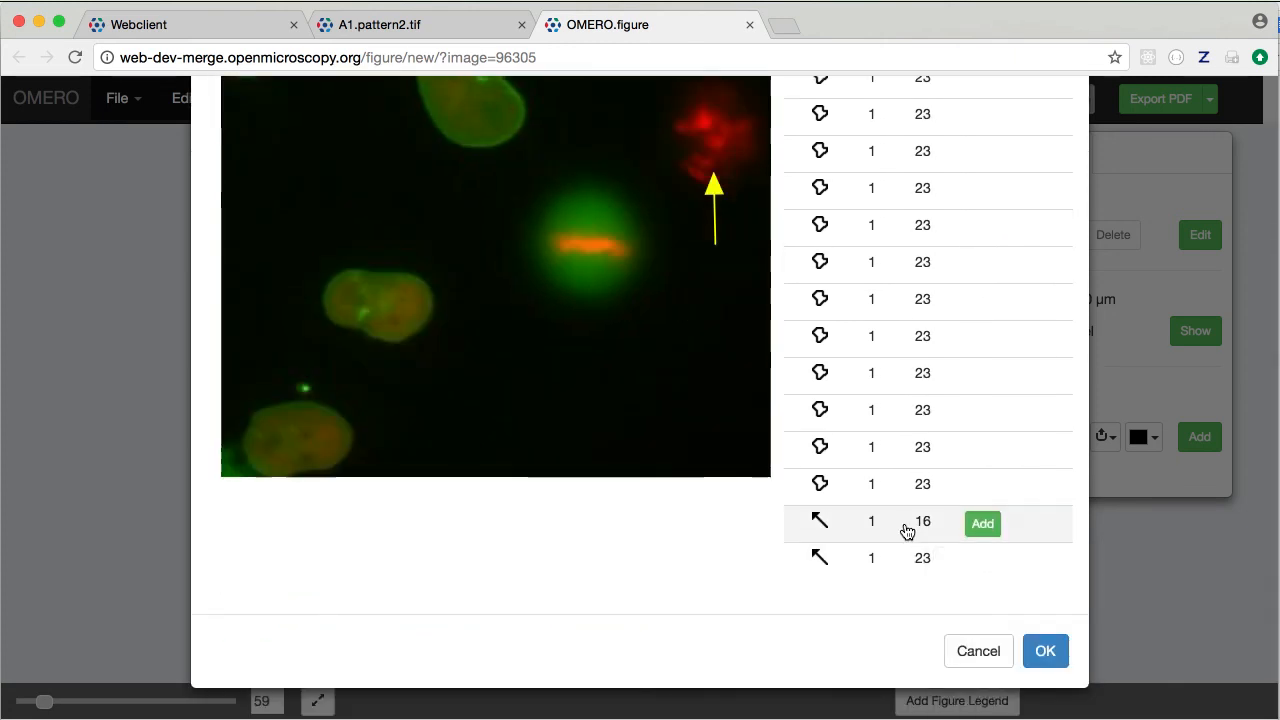
Add the T=23 yellow arrow plus the lower-left and dividing-cell outlines to the panel
{"action": "left_click", "coordinate": [912, 562]}
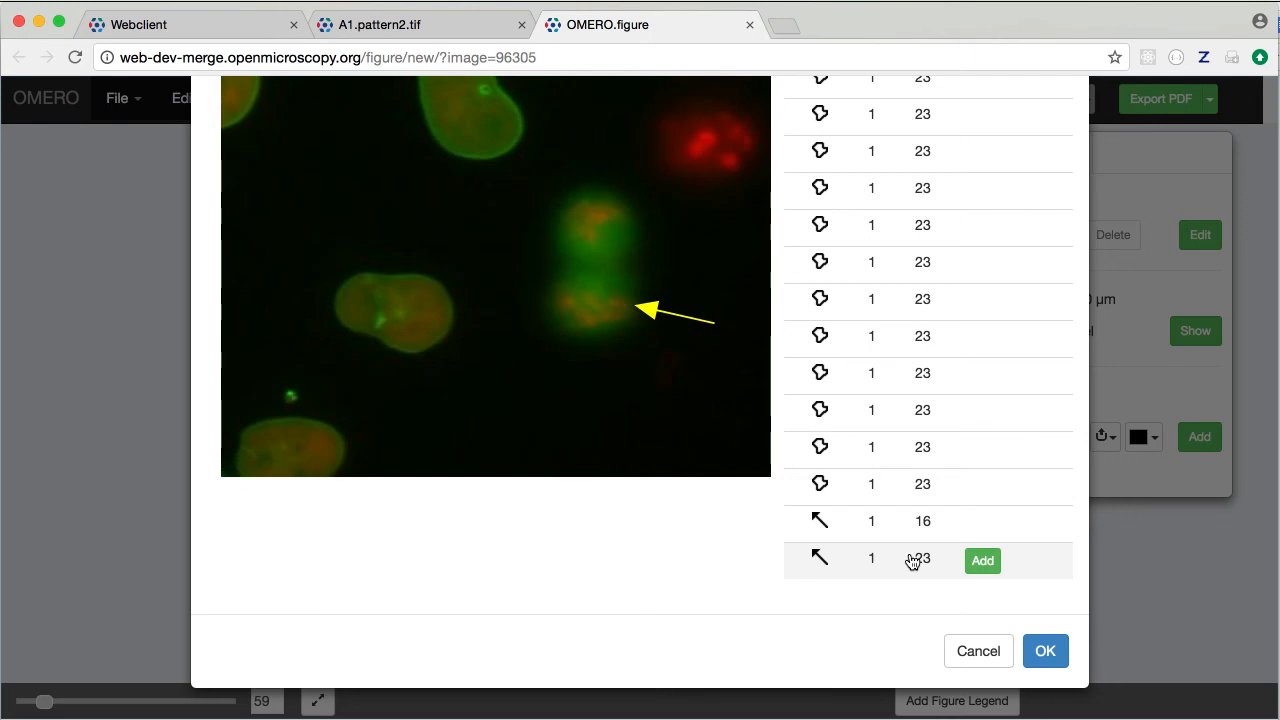
{"action": "left_click", "coordinate": [983, 562]}
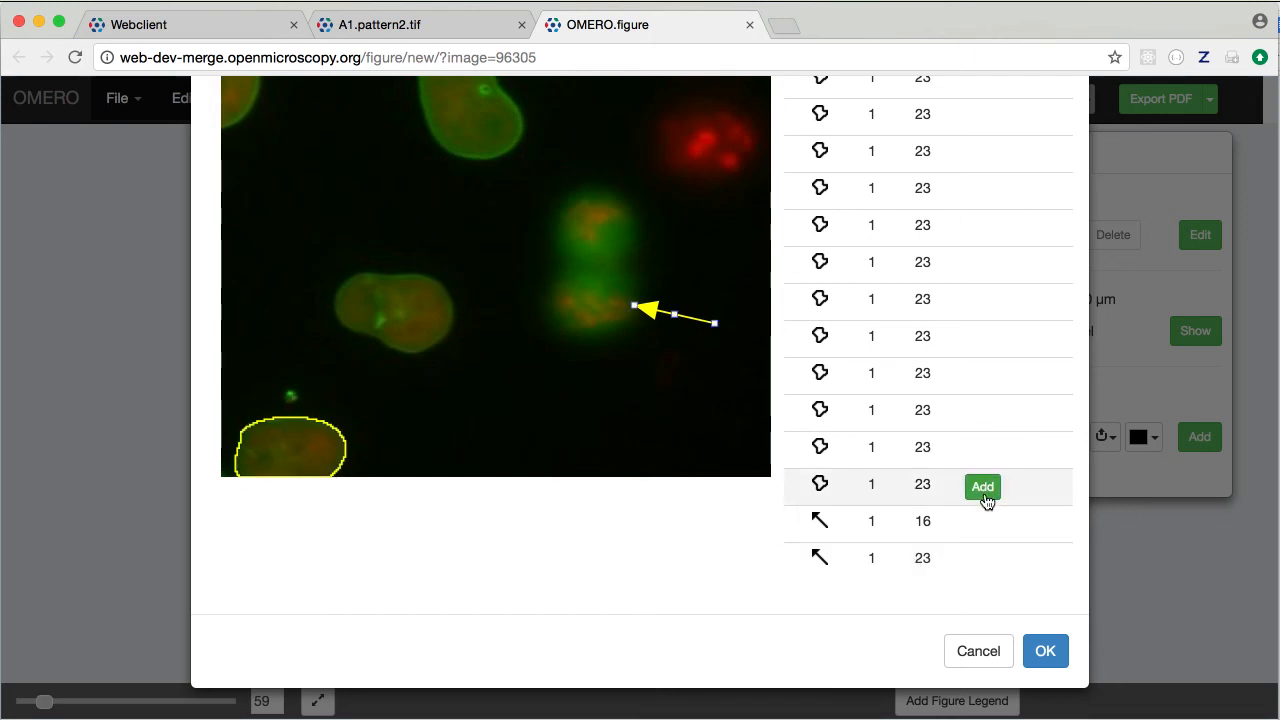
{"action": "left_click", "coordinate": [983, 488]}
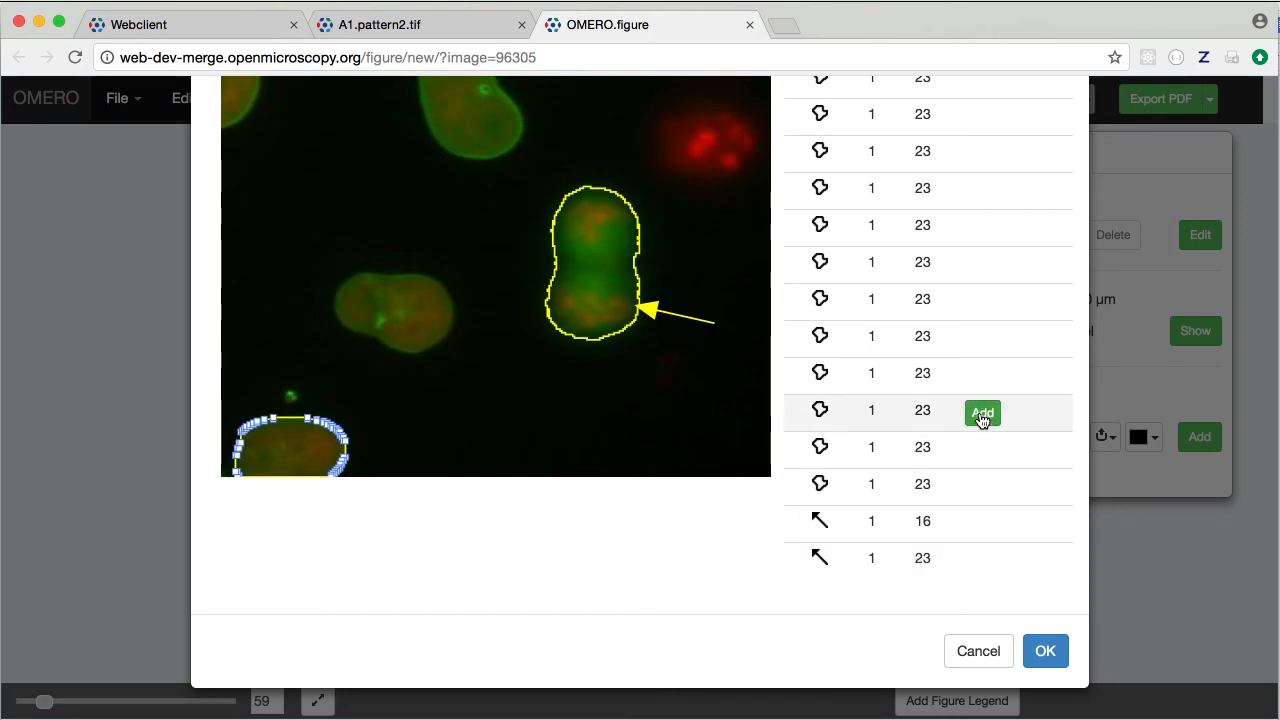
{"action": "left_click", "coordinate": [981, 411]}
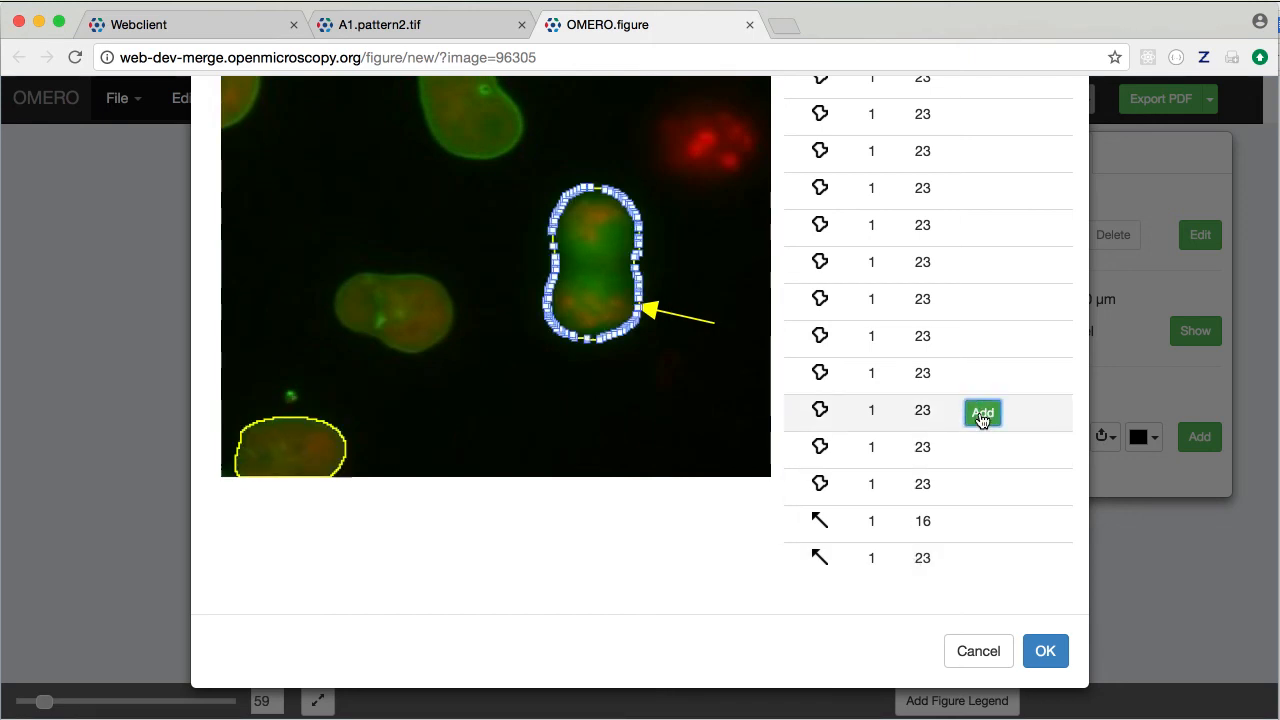
{"action": "left_click", "coordinate": [1045, 651]}
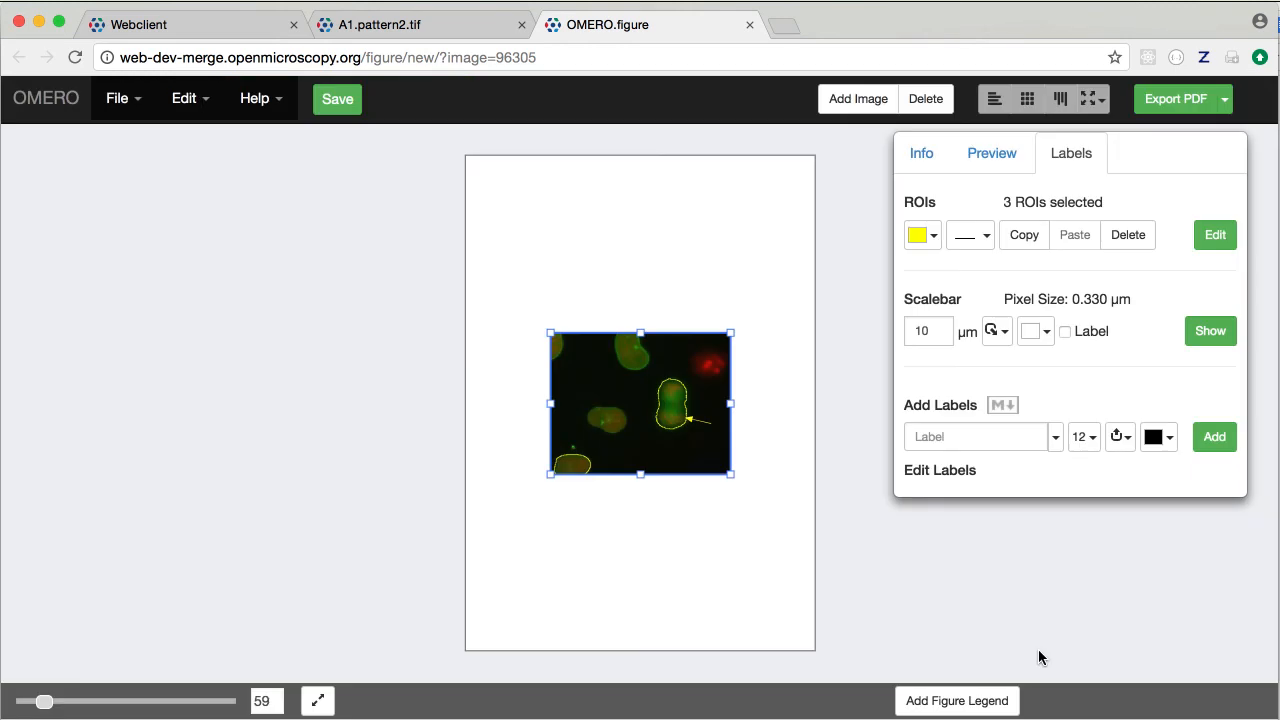